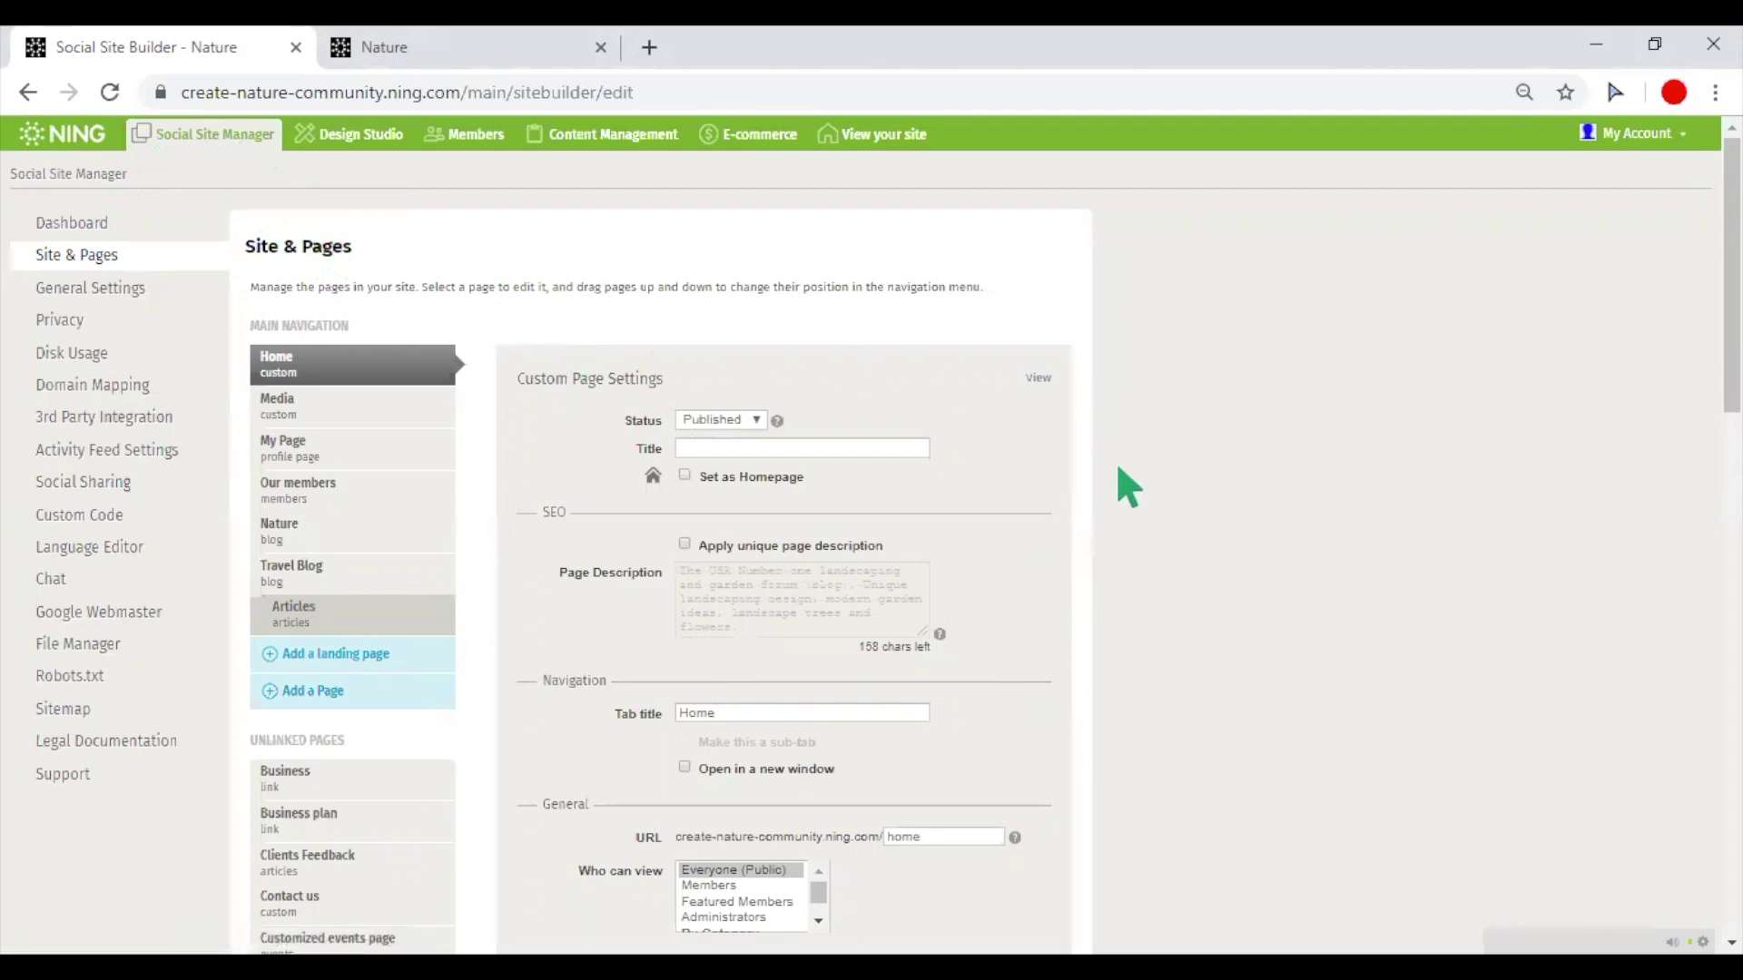
Step: Add a new page in Site & Pages and keep Articles as its page type
scroll(1117, 467, "down", 10)
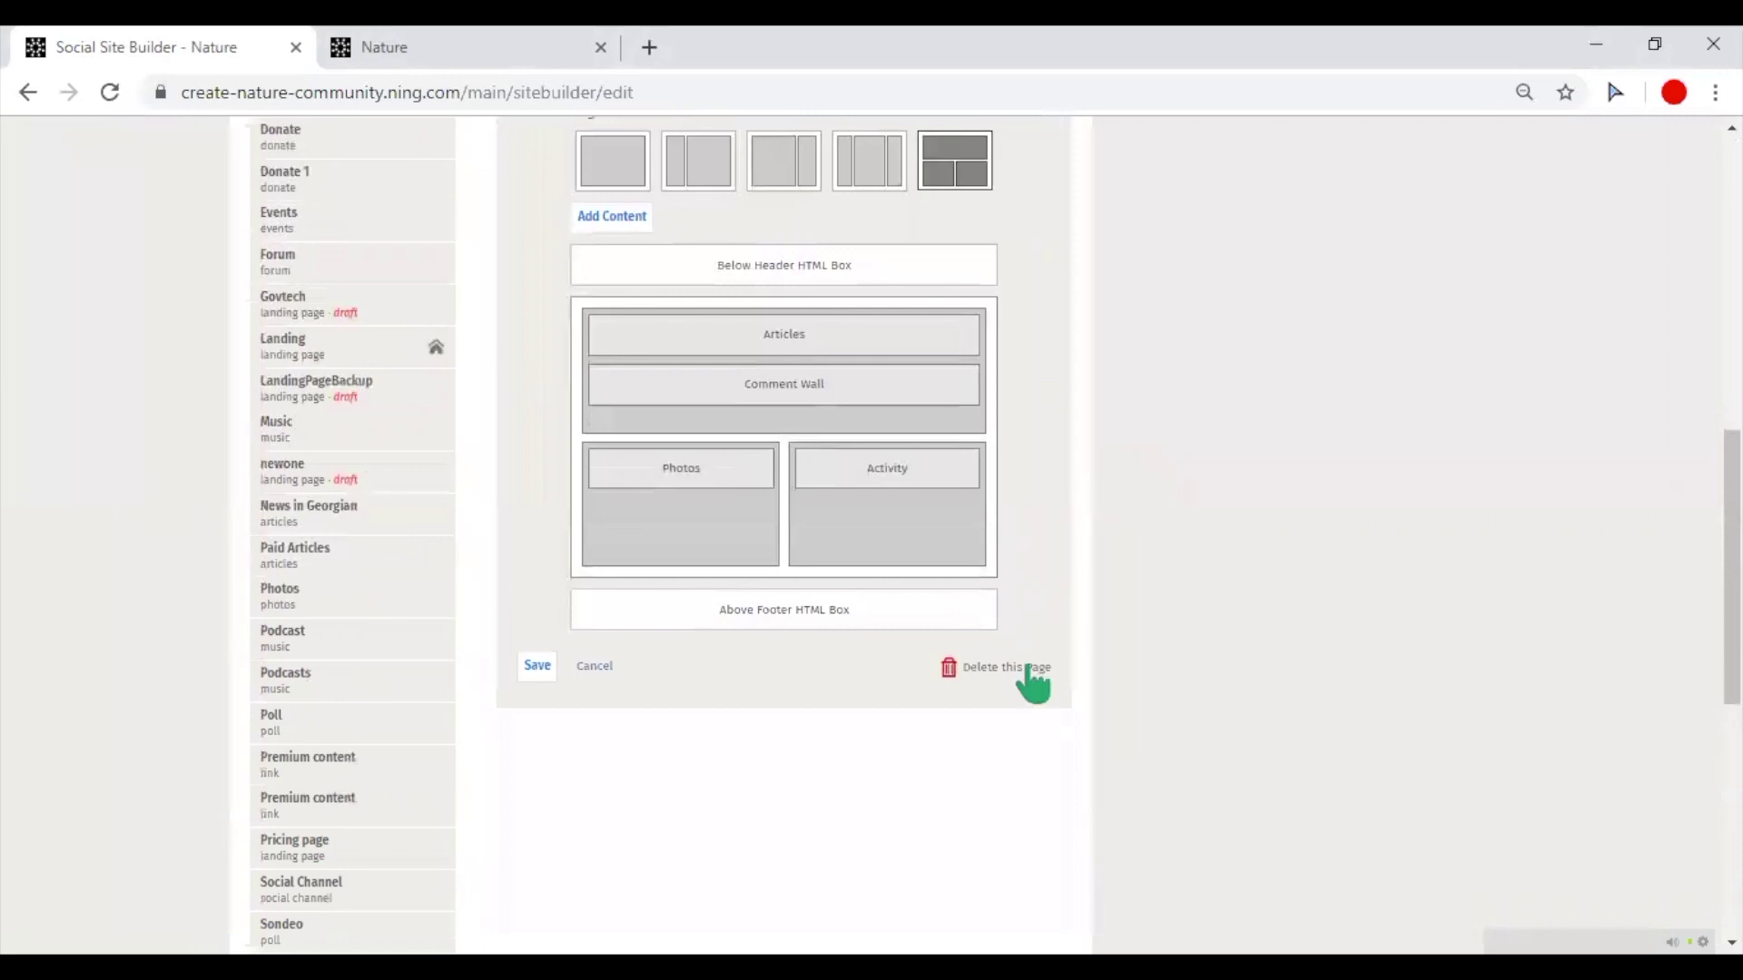
left_click(1031, 669)
left_click(295, 694)
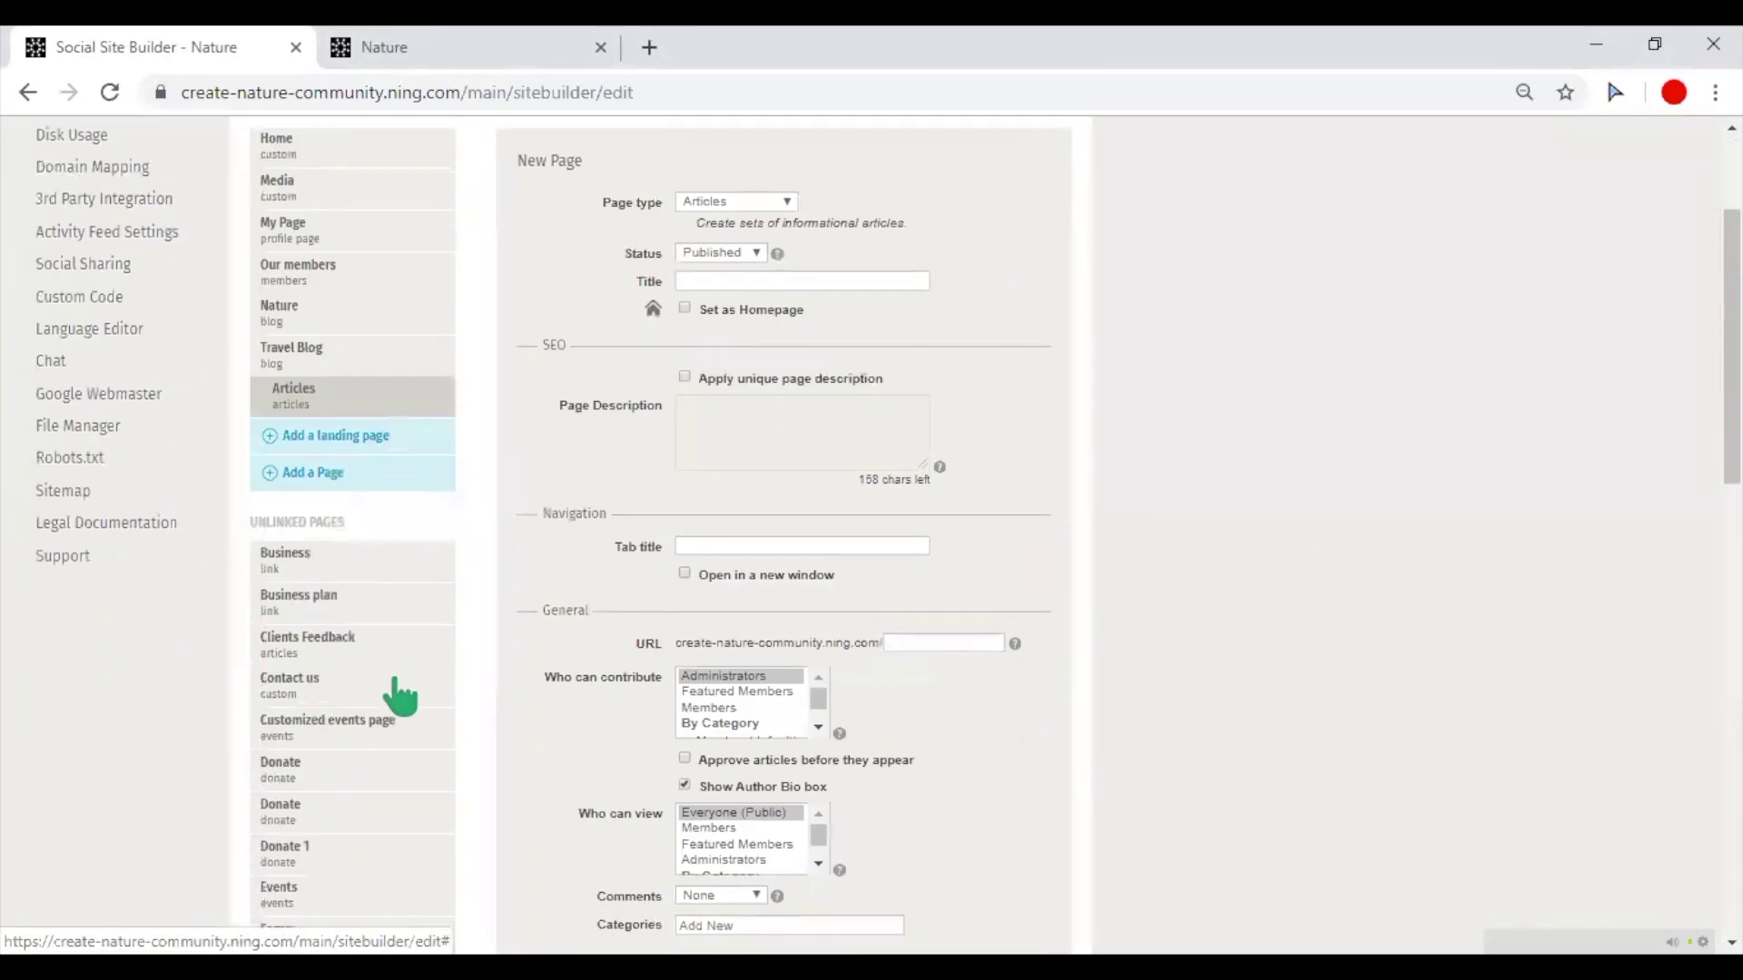
left_click(772, 202)
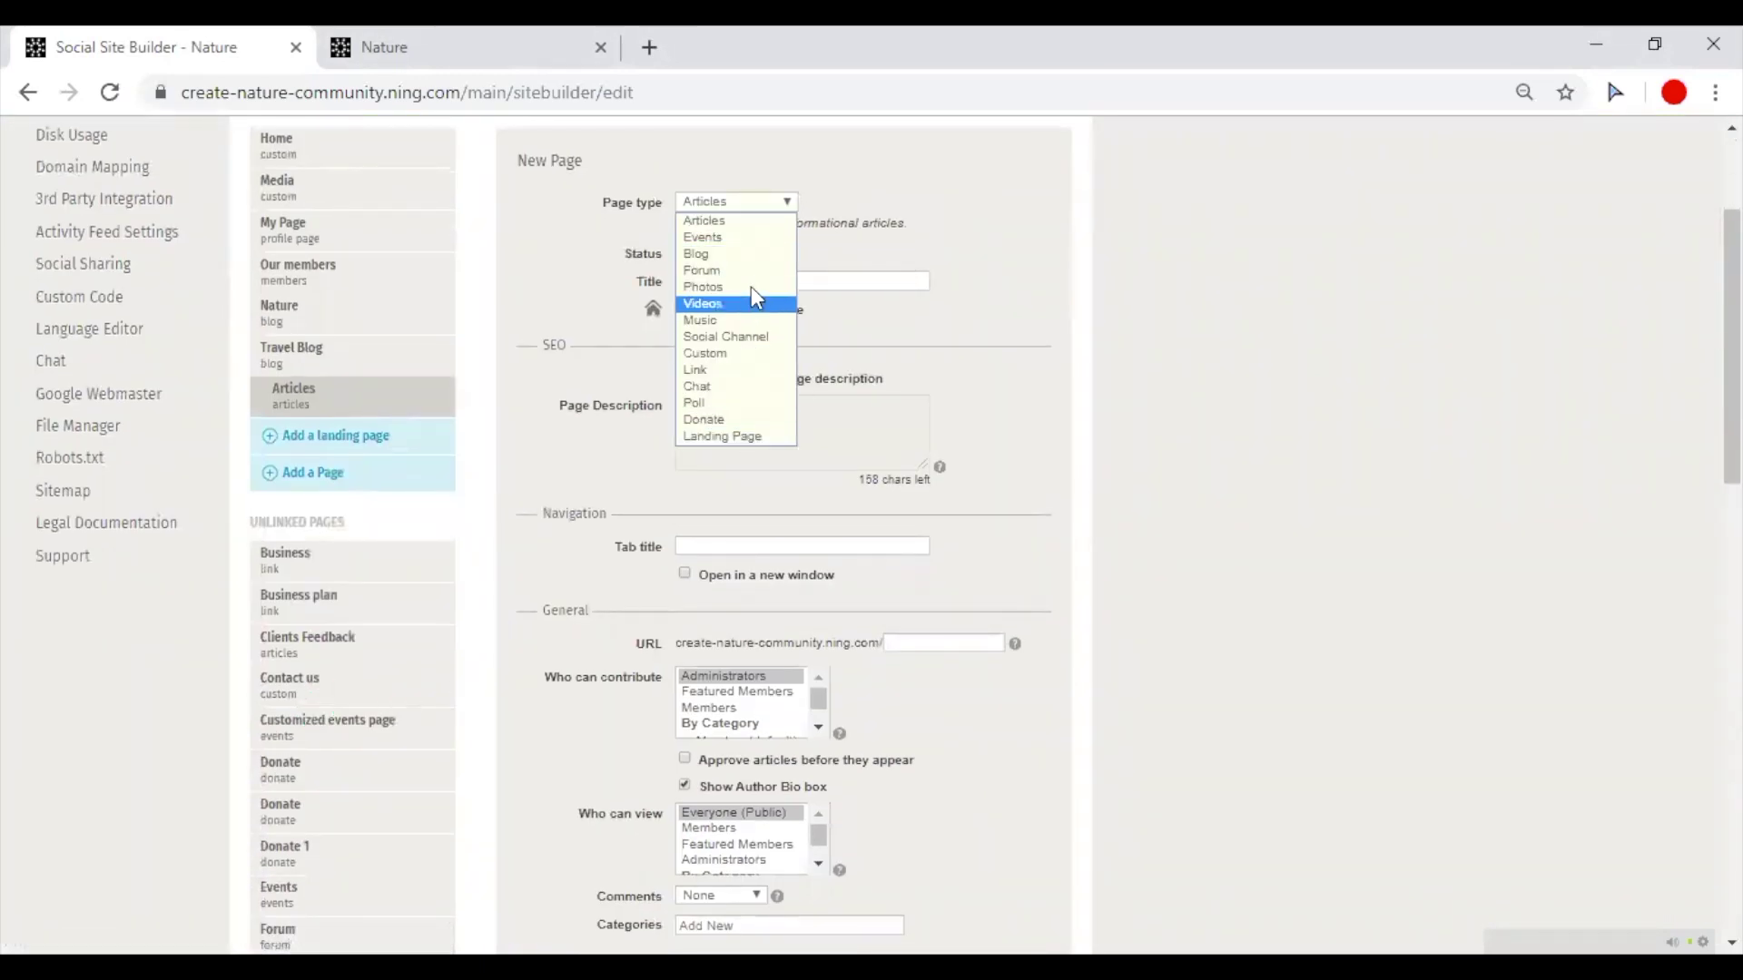
left_click(759, 227)
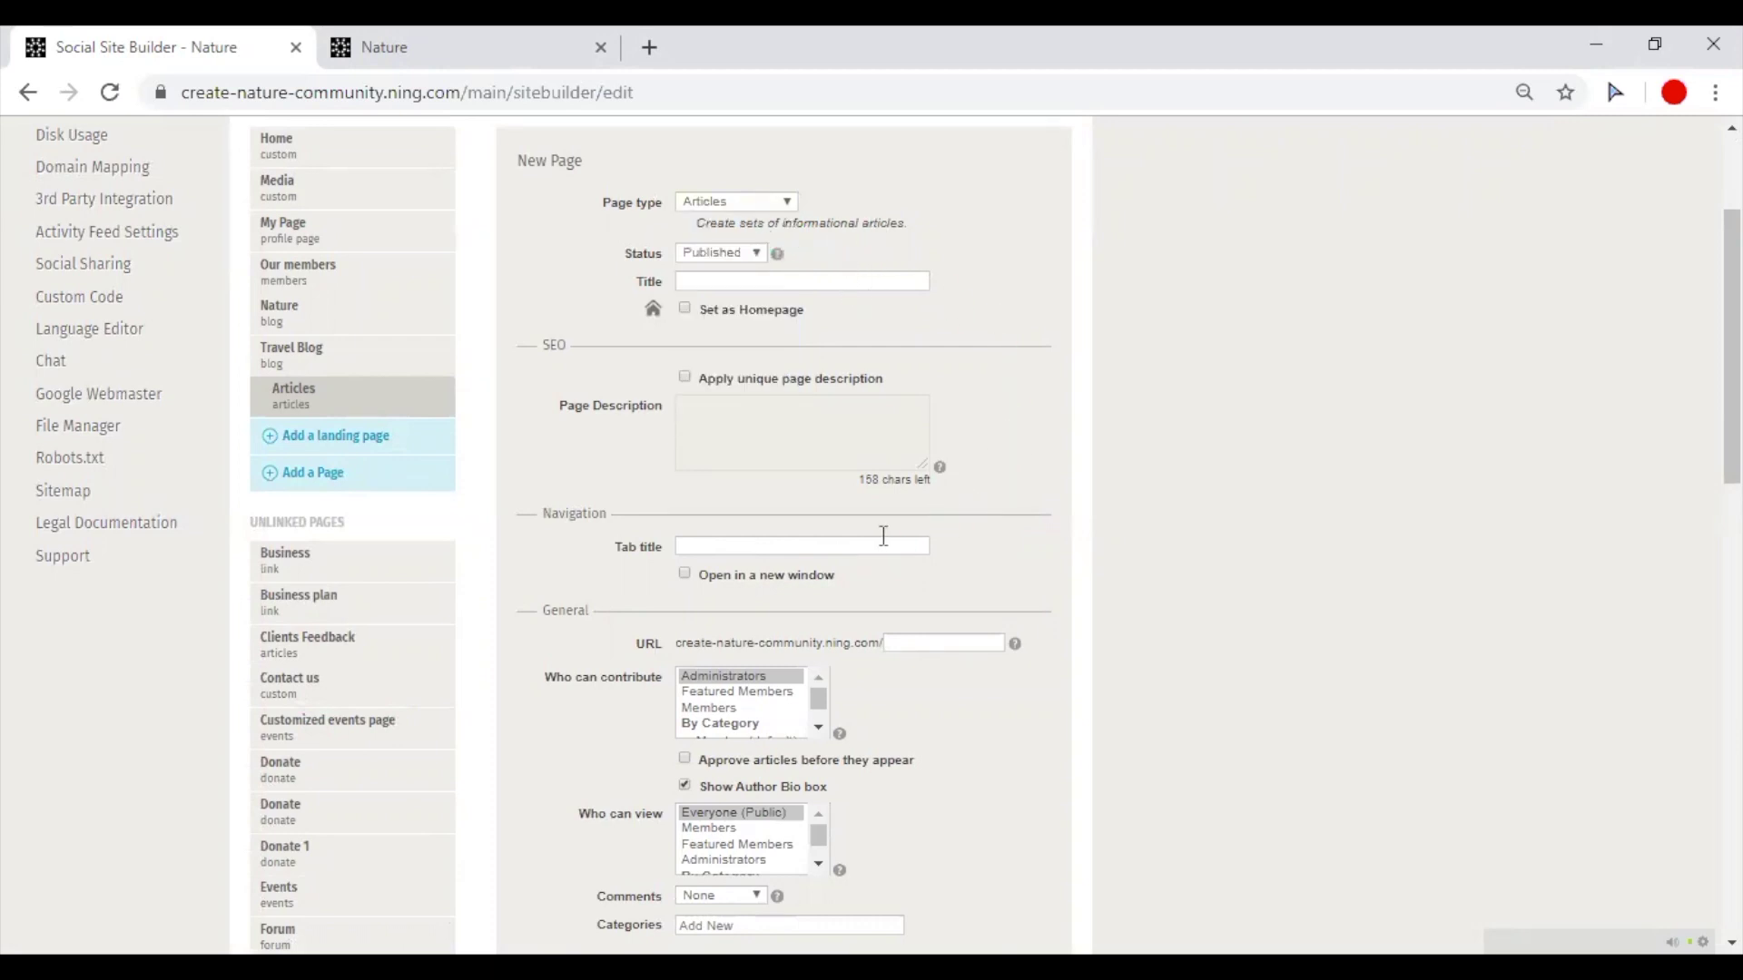
scroll(879, 535, "up", 3)
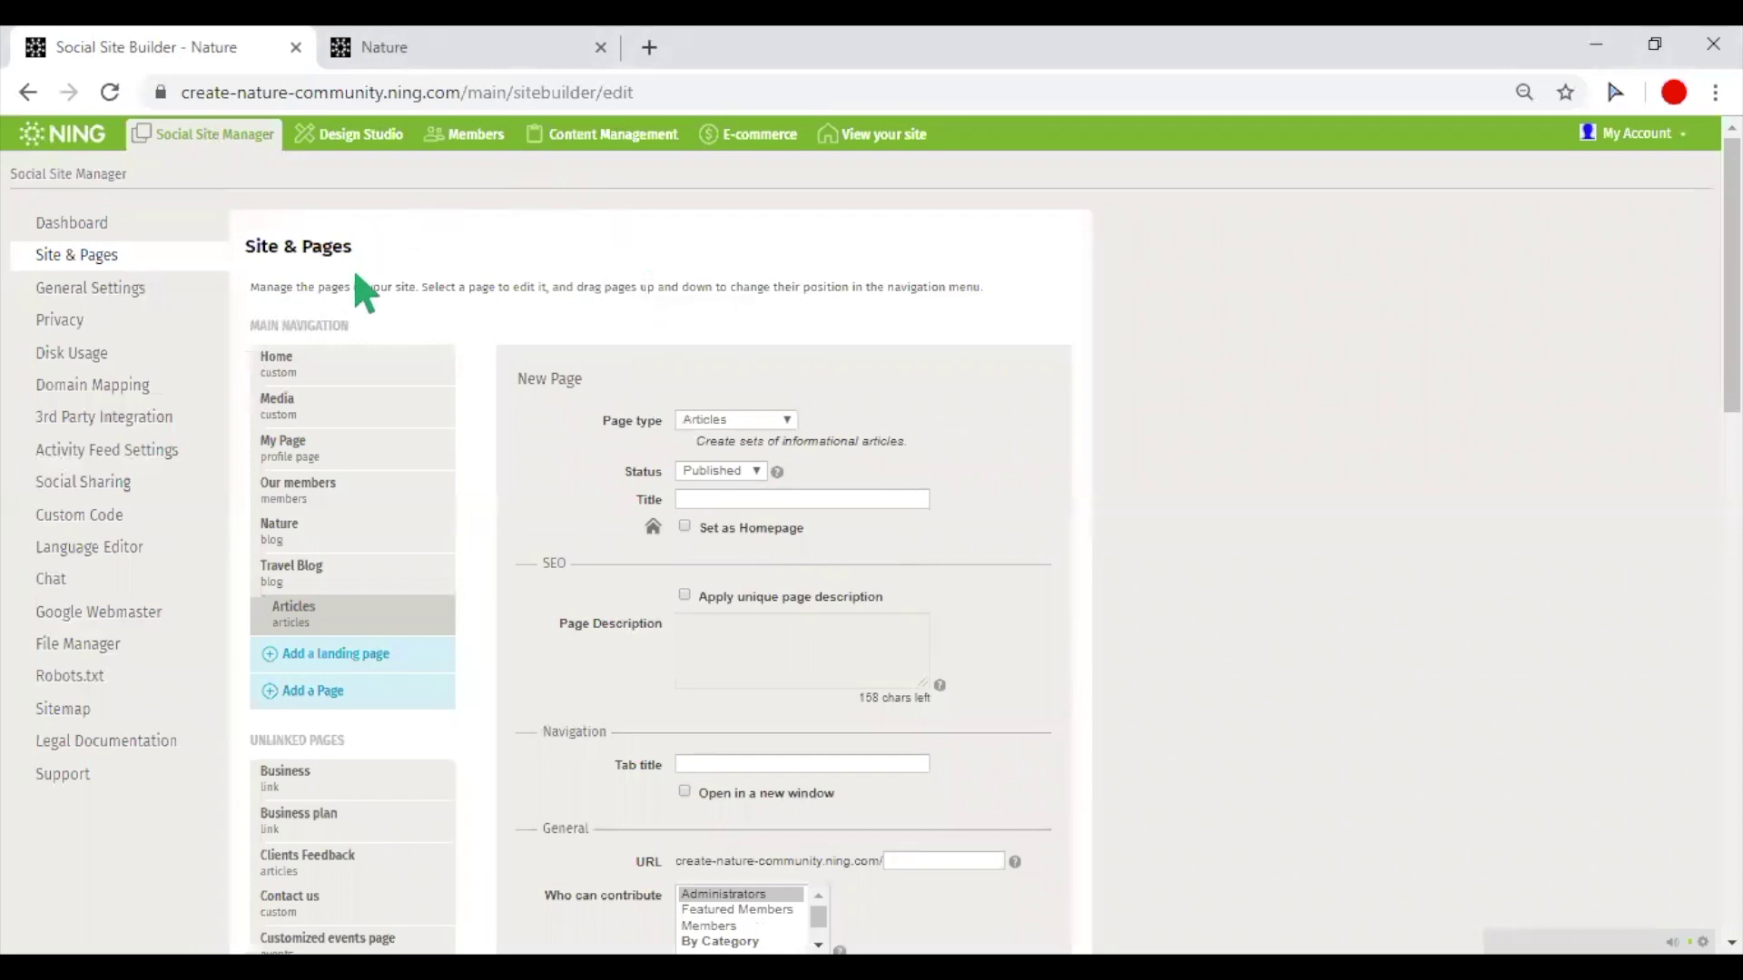
Step: After a glance at the live home page, let Featured Members contribute to the Articles page
left_click(399, 47)
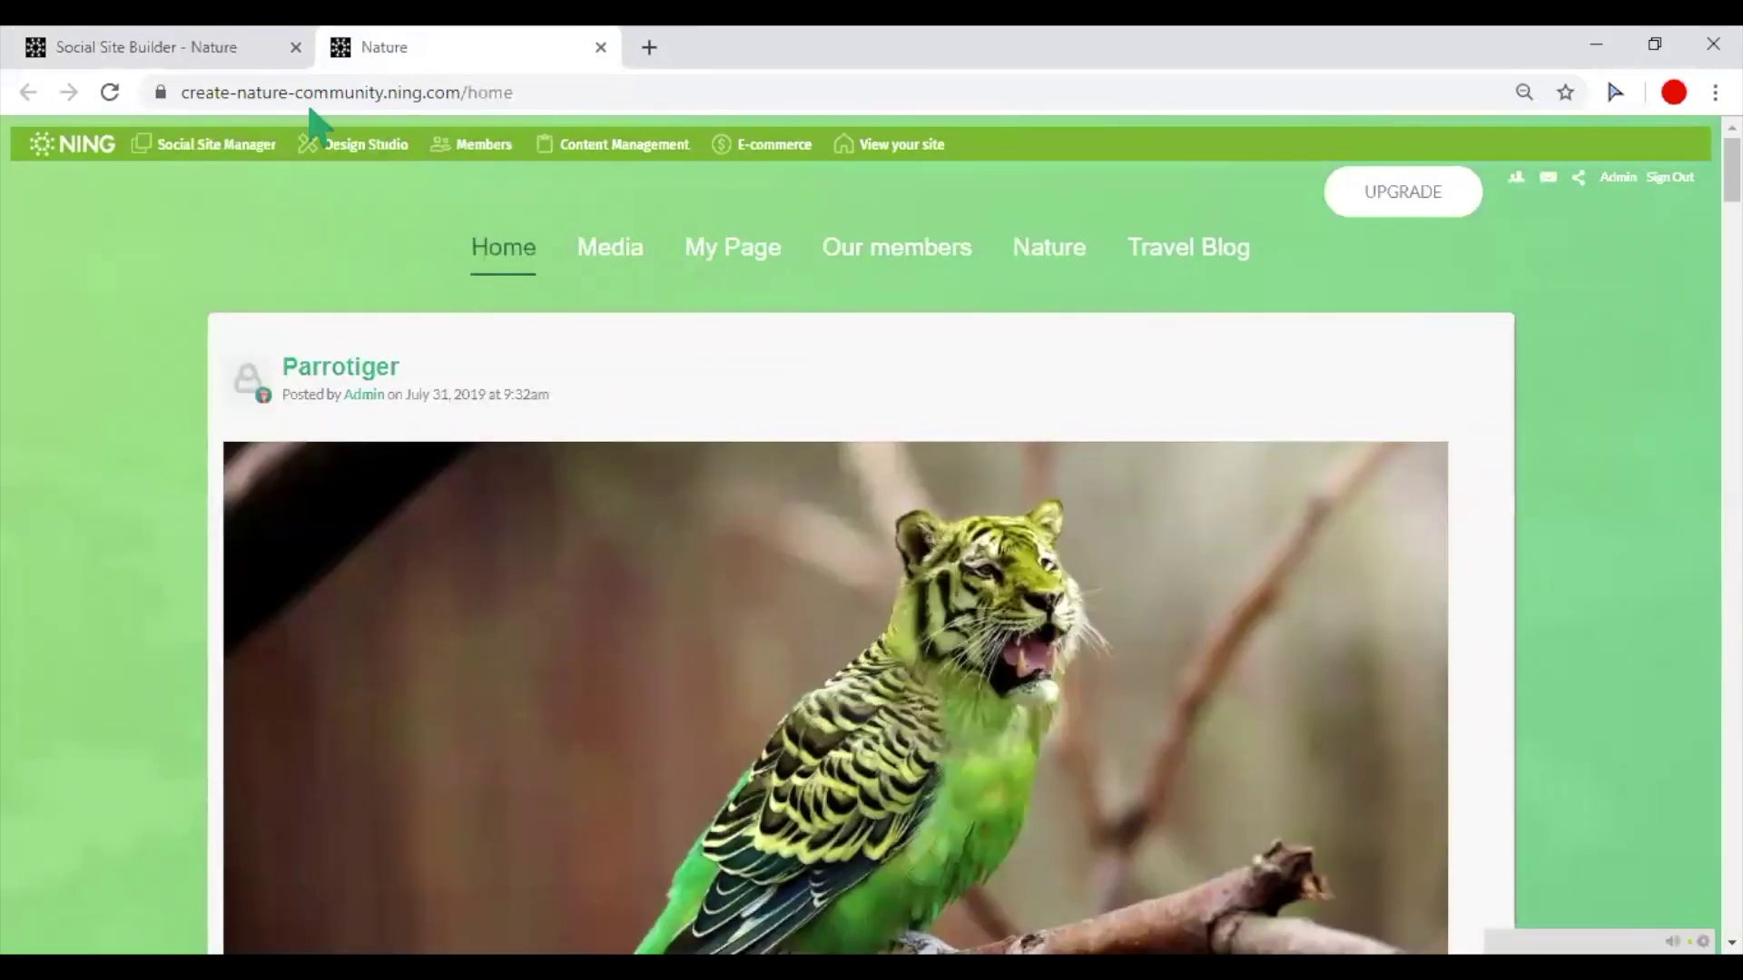
left_click(227, 46)
scroll(837, 612, "down", 3)
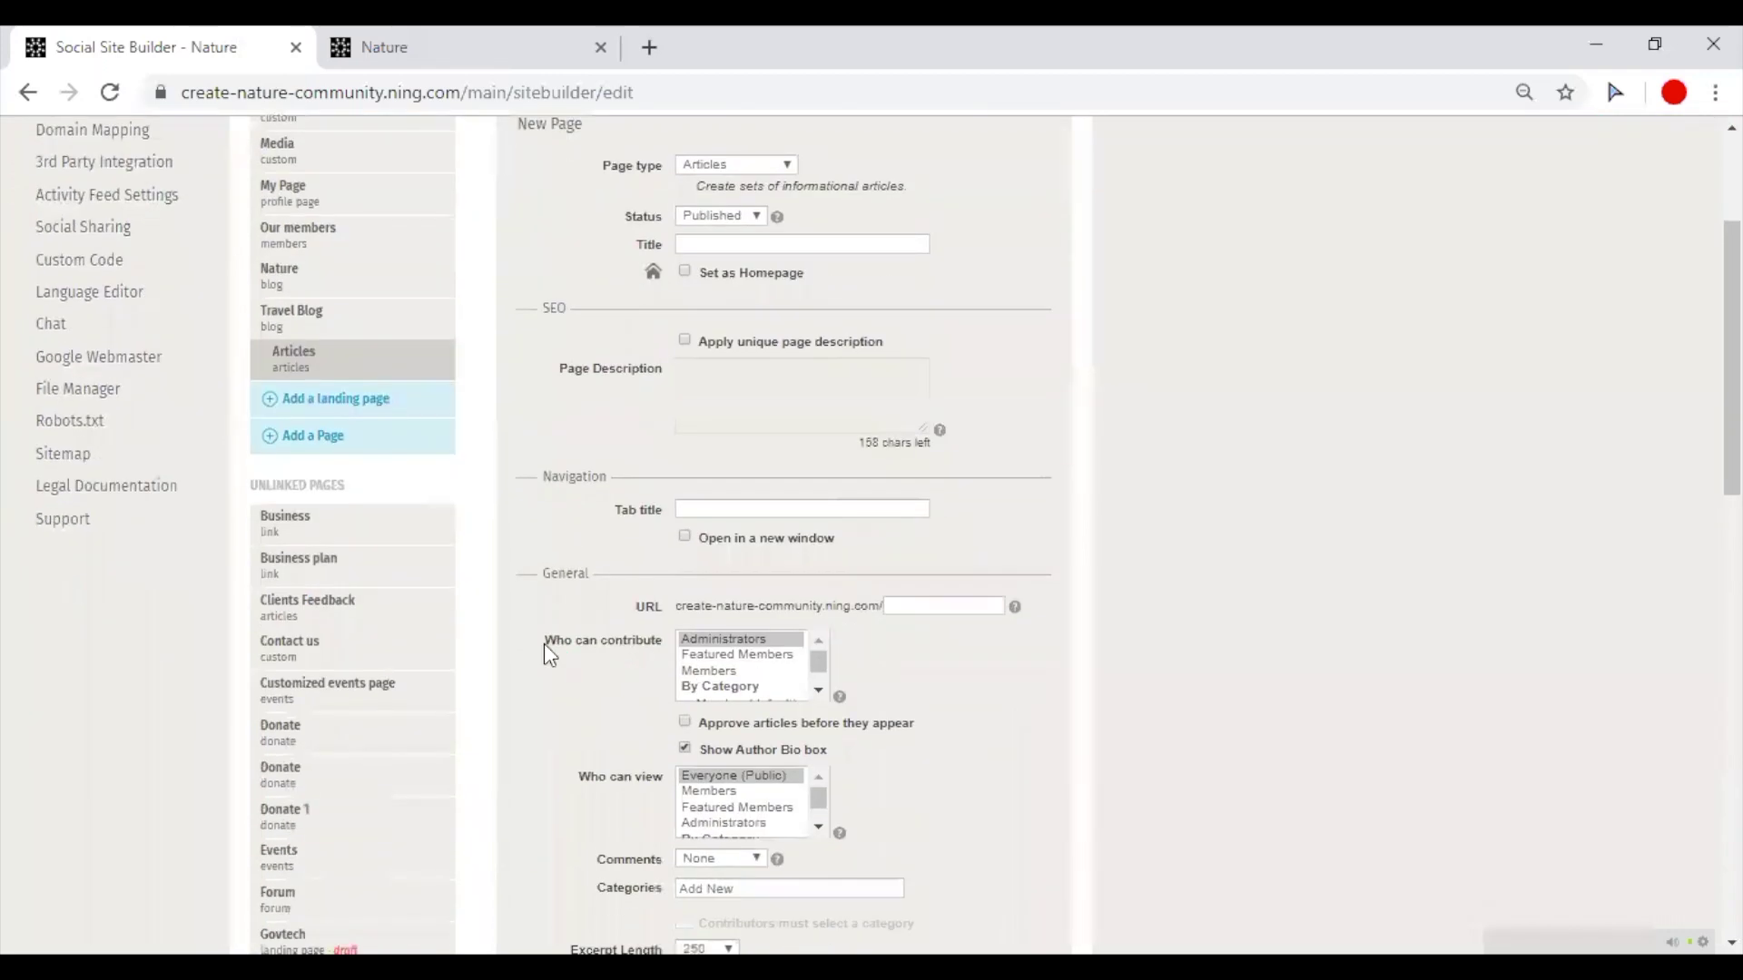
left_click(683, 654)
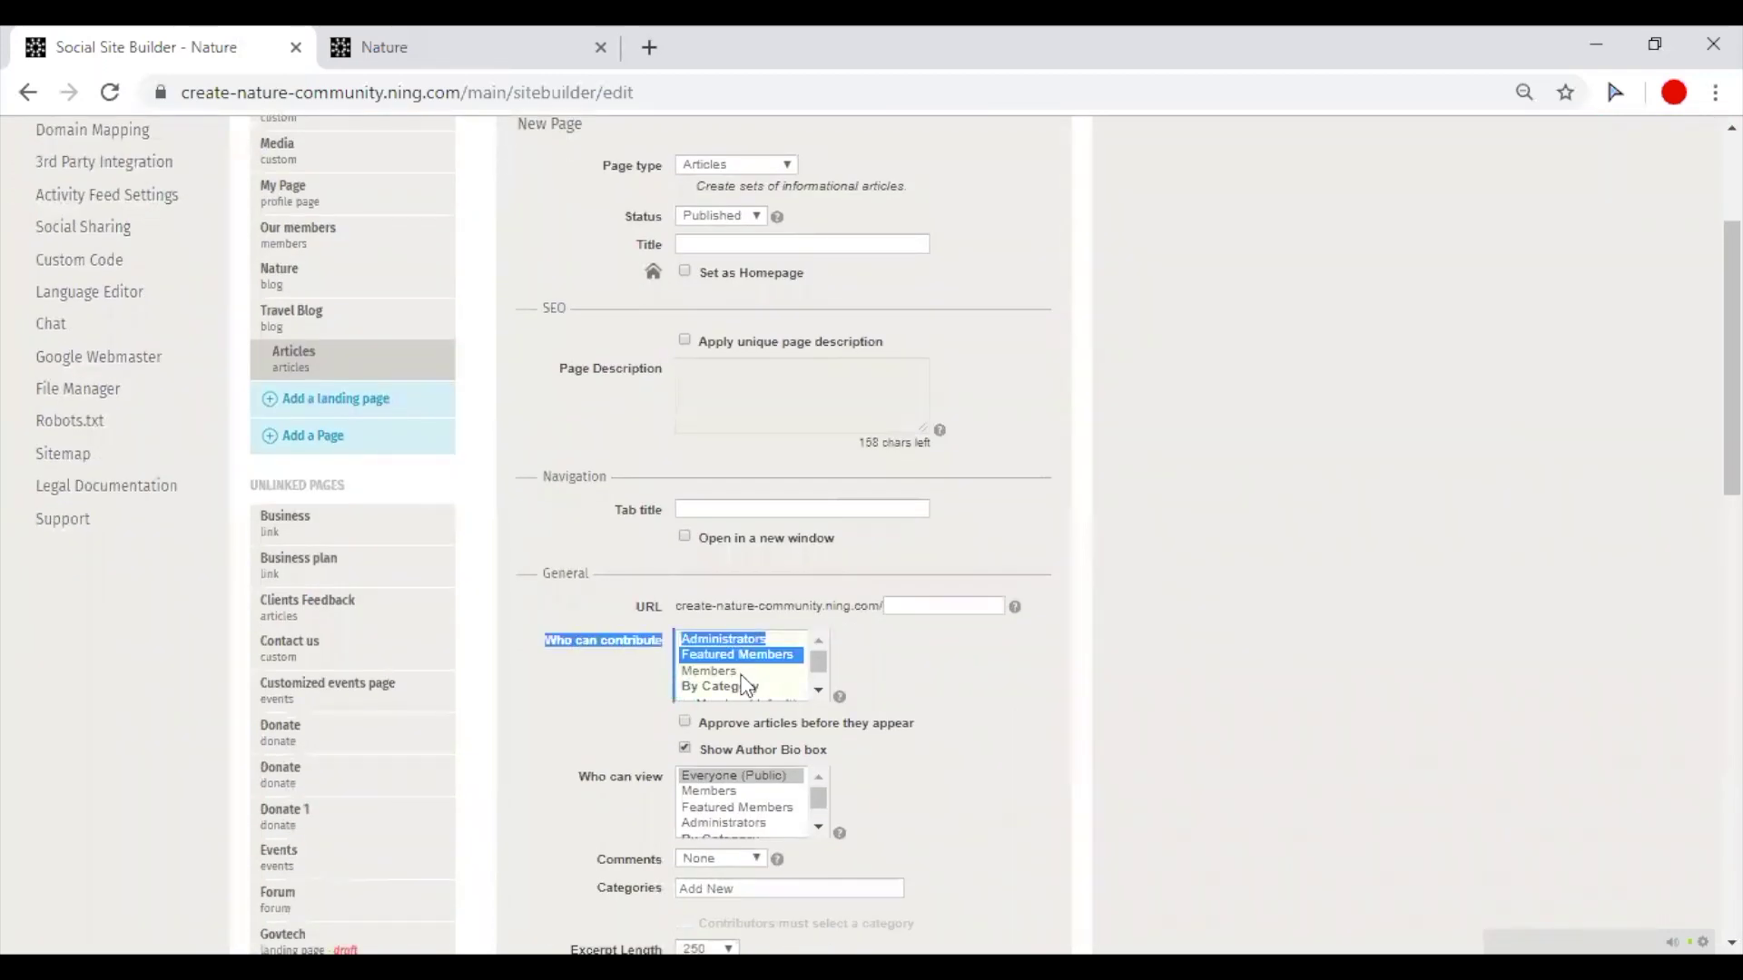
left_click(647, 624)
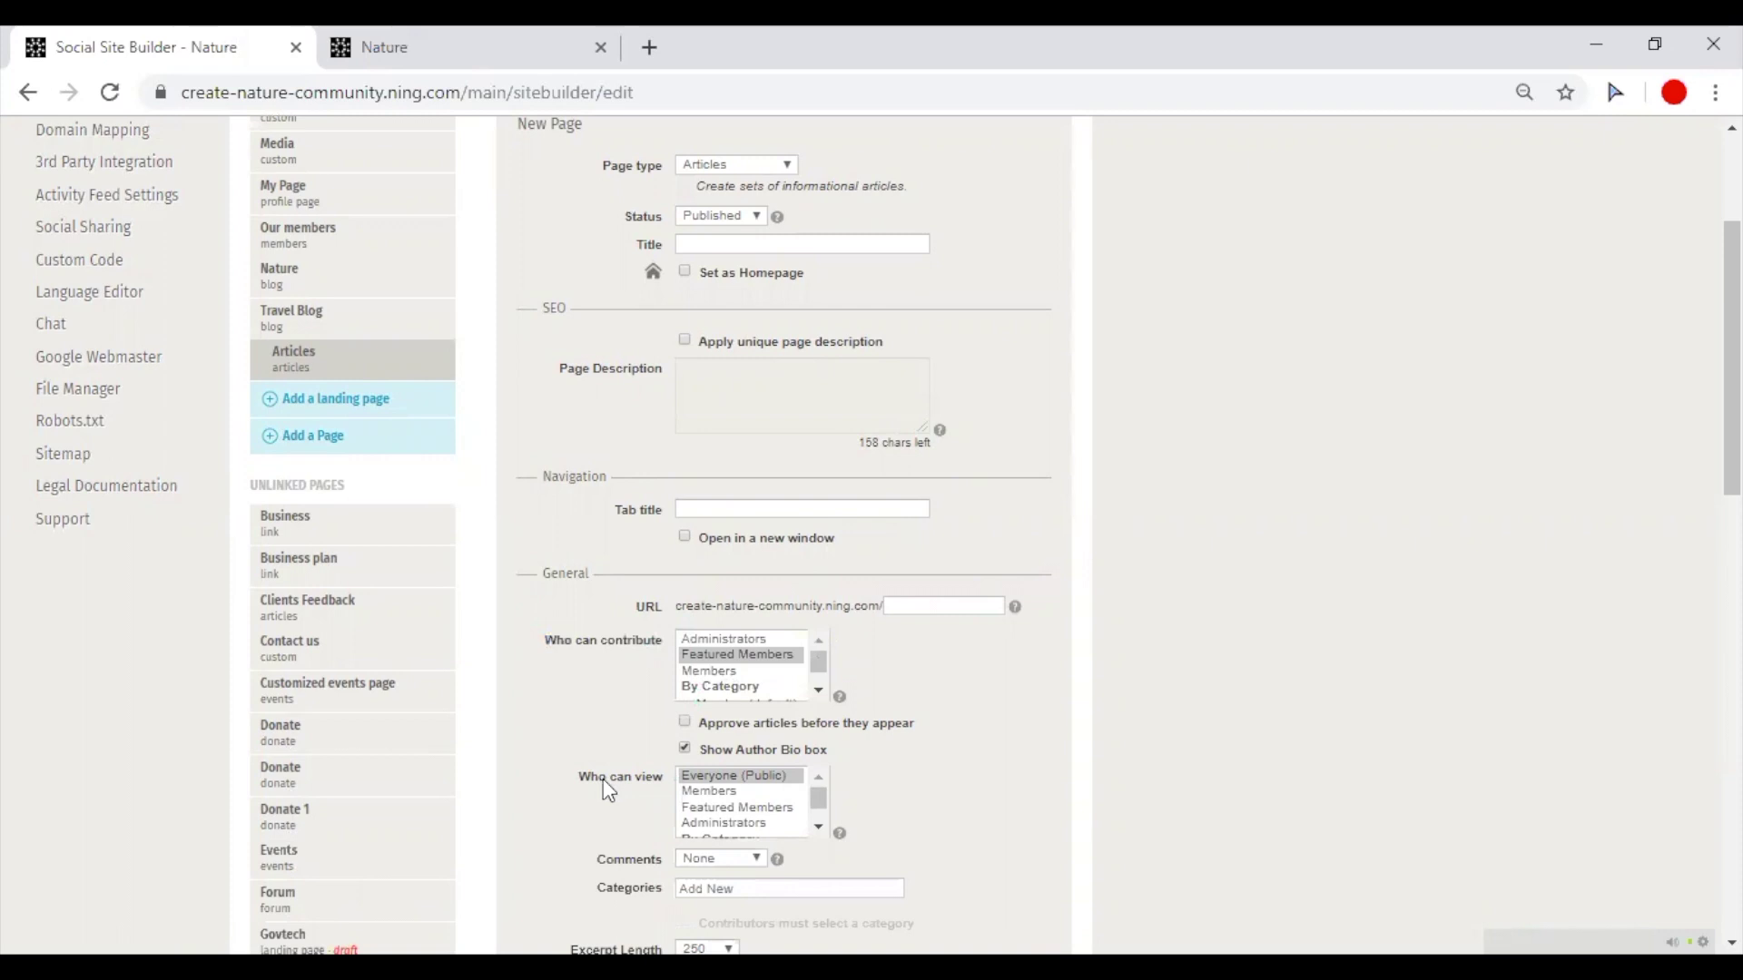
Step: Try several page layouts and settle on the left sidebar plus main layout
left_click_drag(722, 806, 726, 823)
scroll(957, 706, "down", 3)
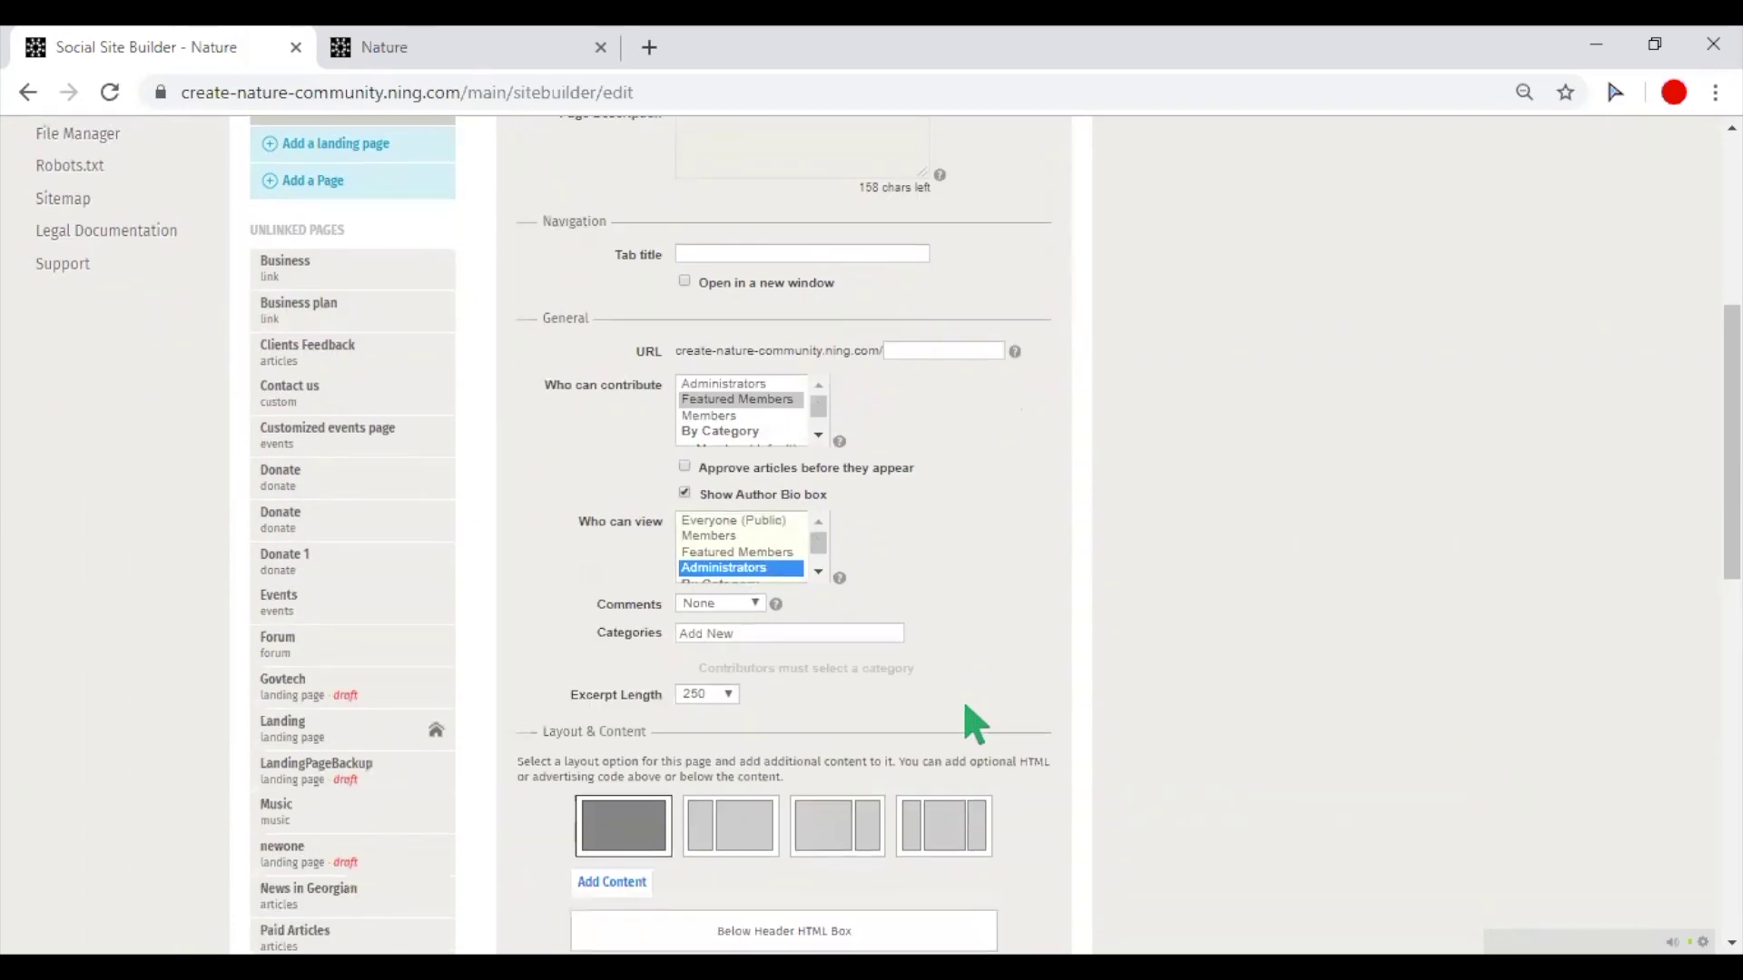
scroll(907, 704, "down", 1)
left_click(839, 697)
scroll(908, 672, "down", 1)
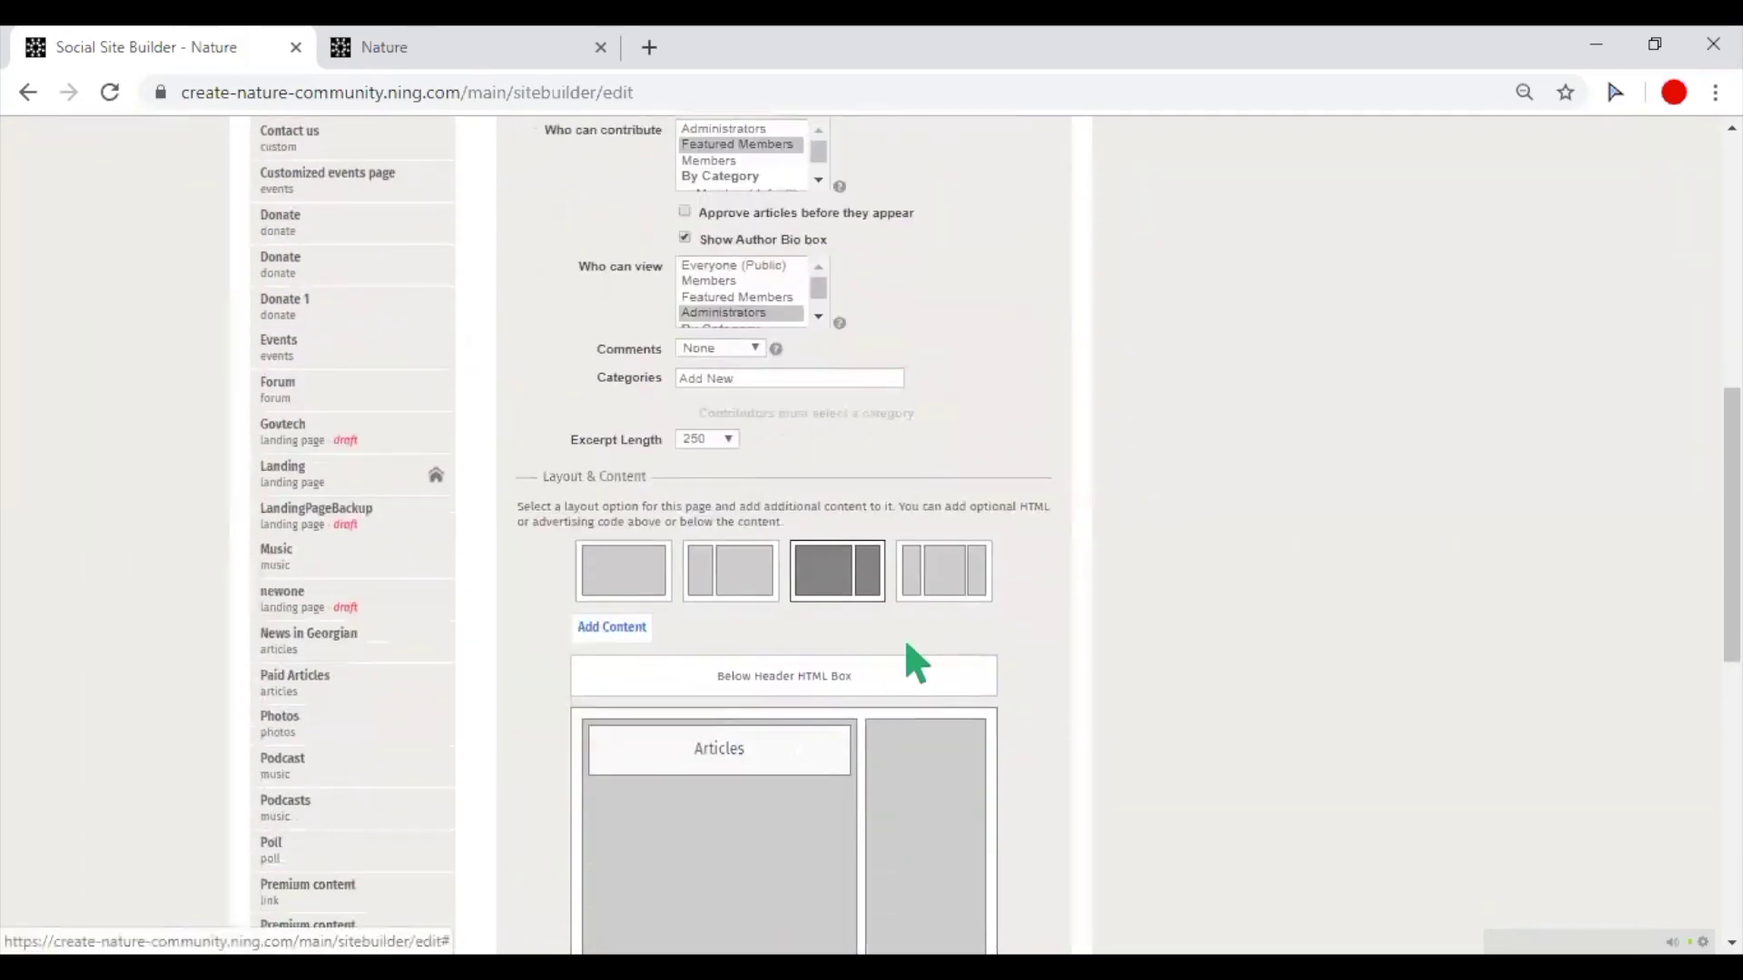
left_click(937, 580)
scroll(908, 576, "down", 1)
left_click(735, 459)
Step: Add an extra content block, browse its content types, then discard it
left_click(608, 499)
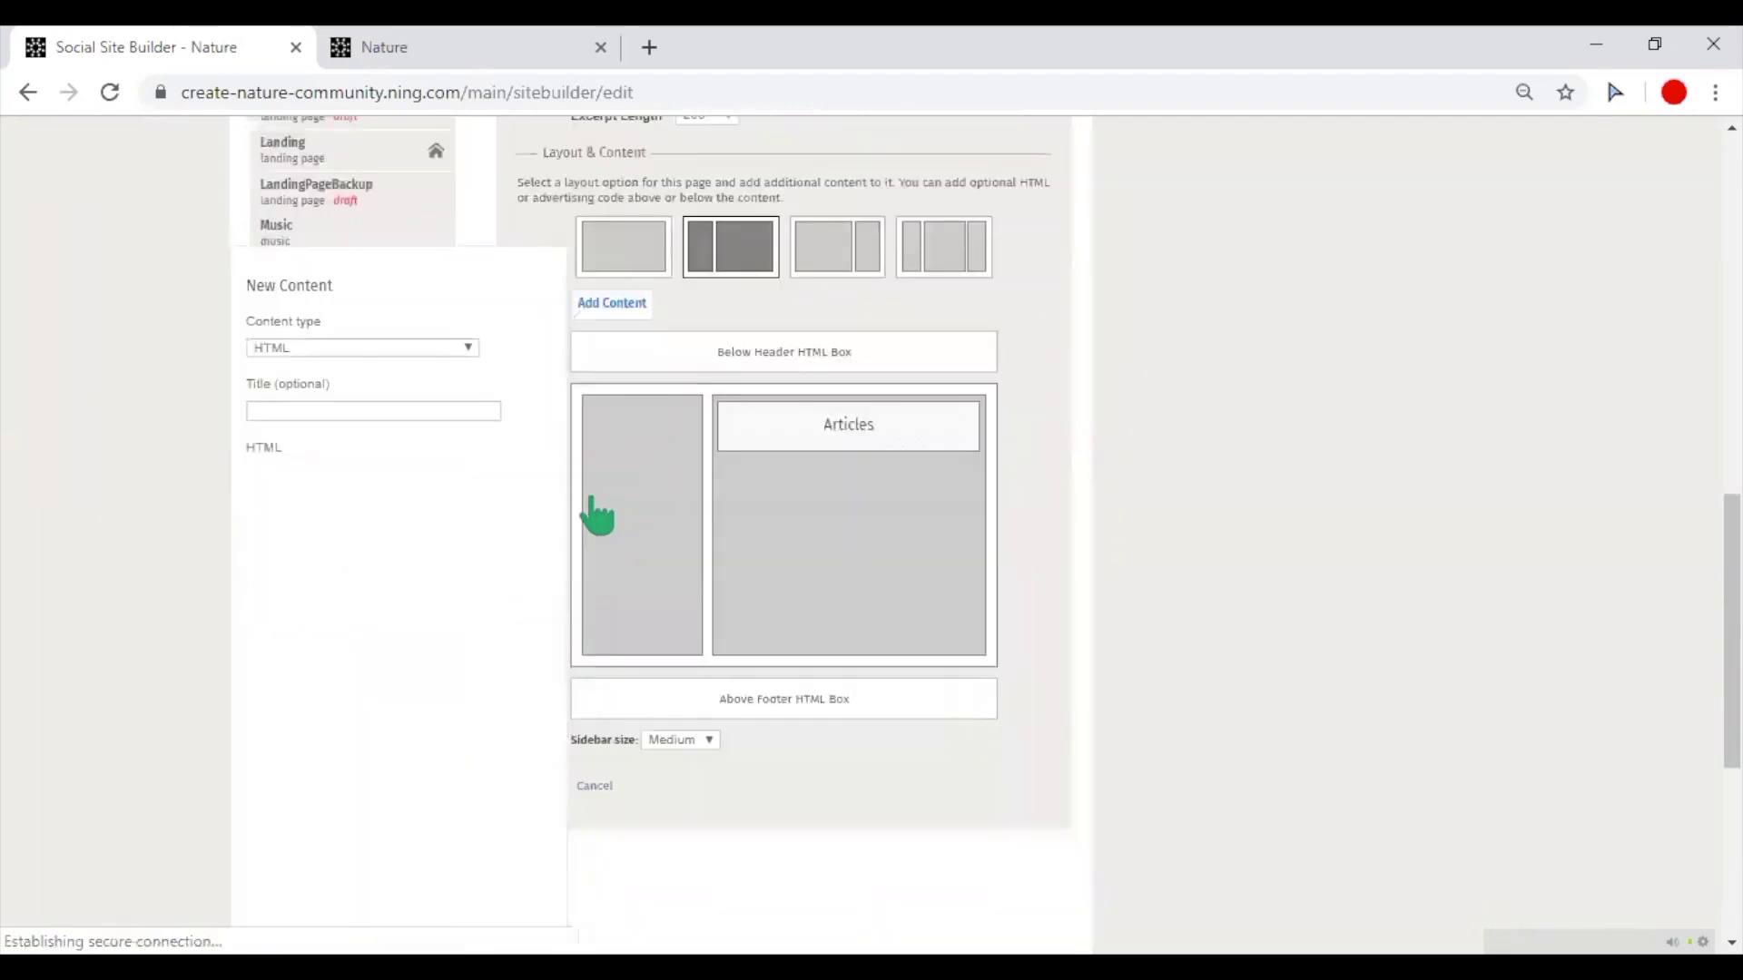
scroll(545, 409, "down", 1)
left_click(461, 234)
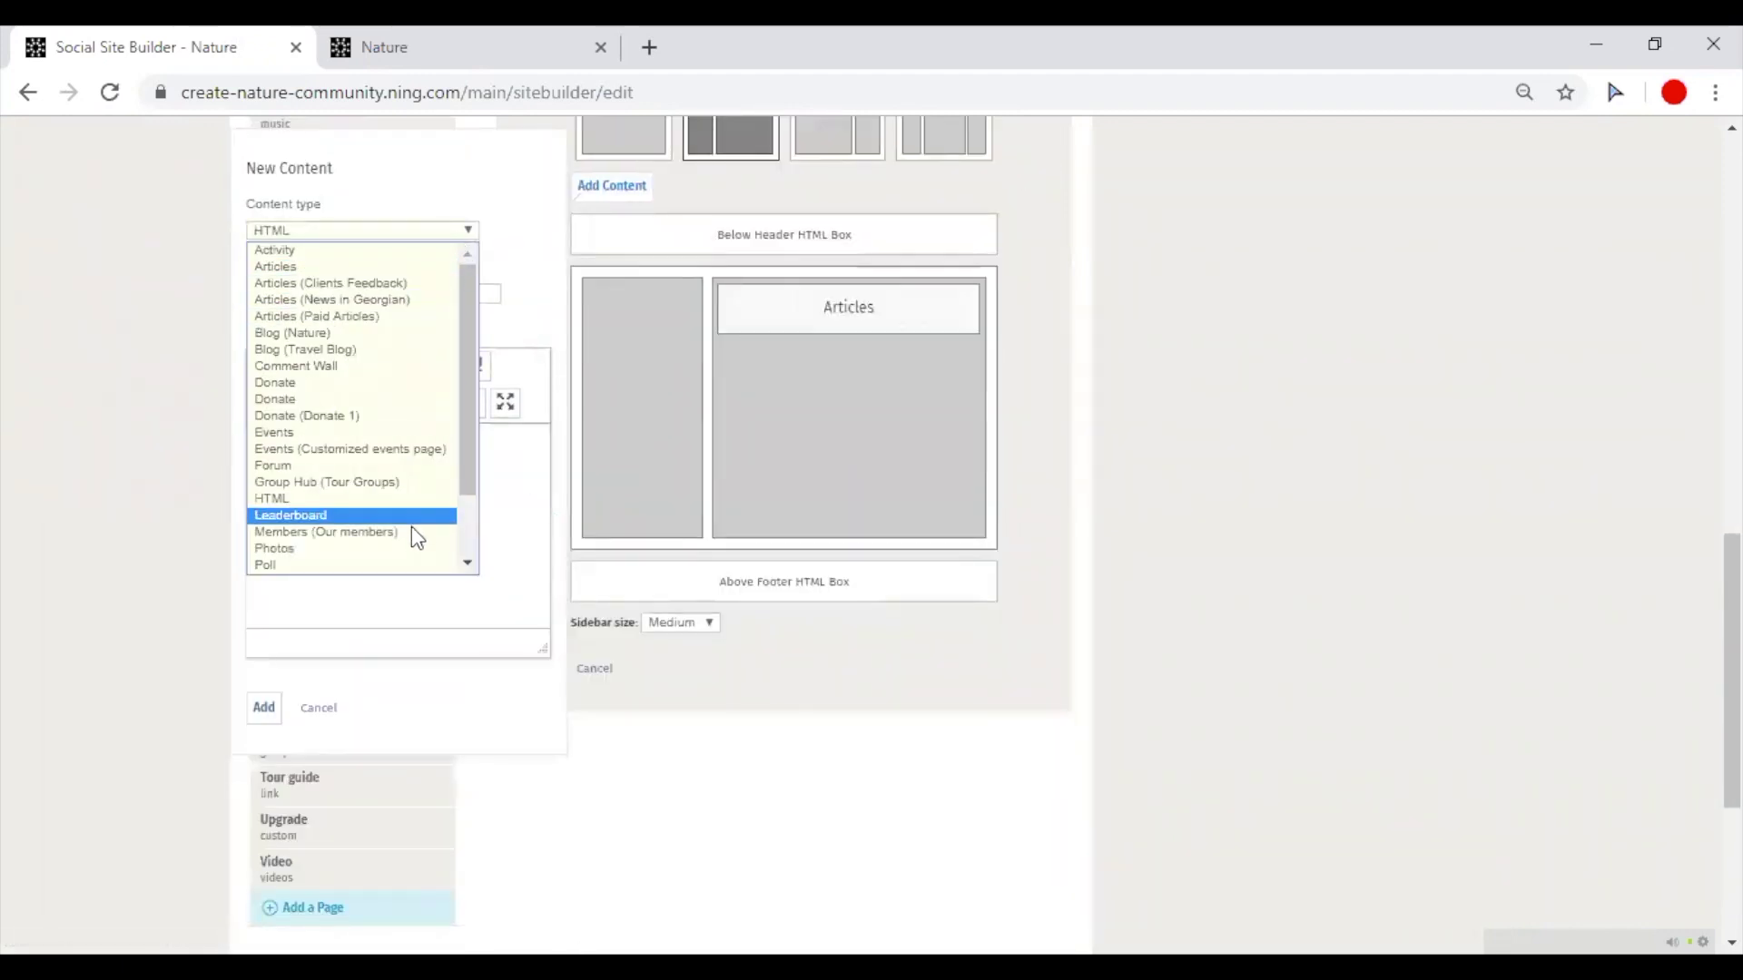
left_click(1036, 366)
scroll(885, 556, "up", 10)
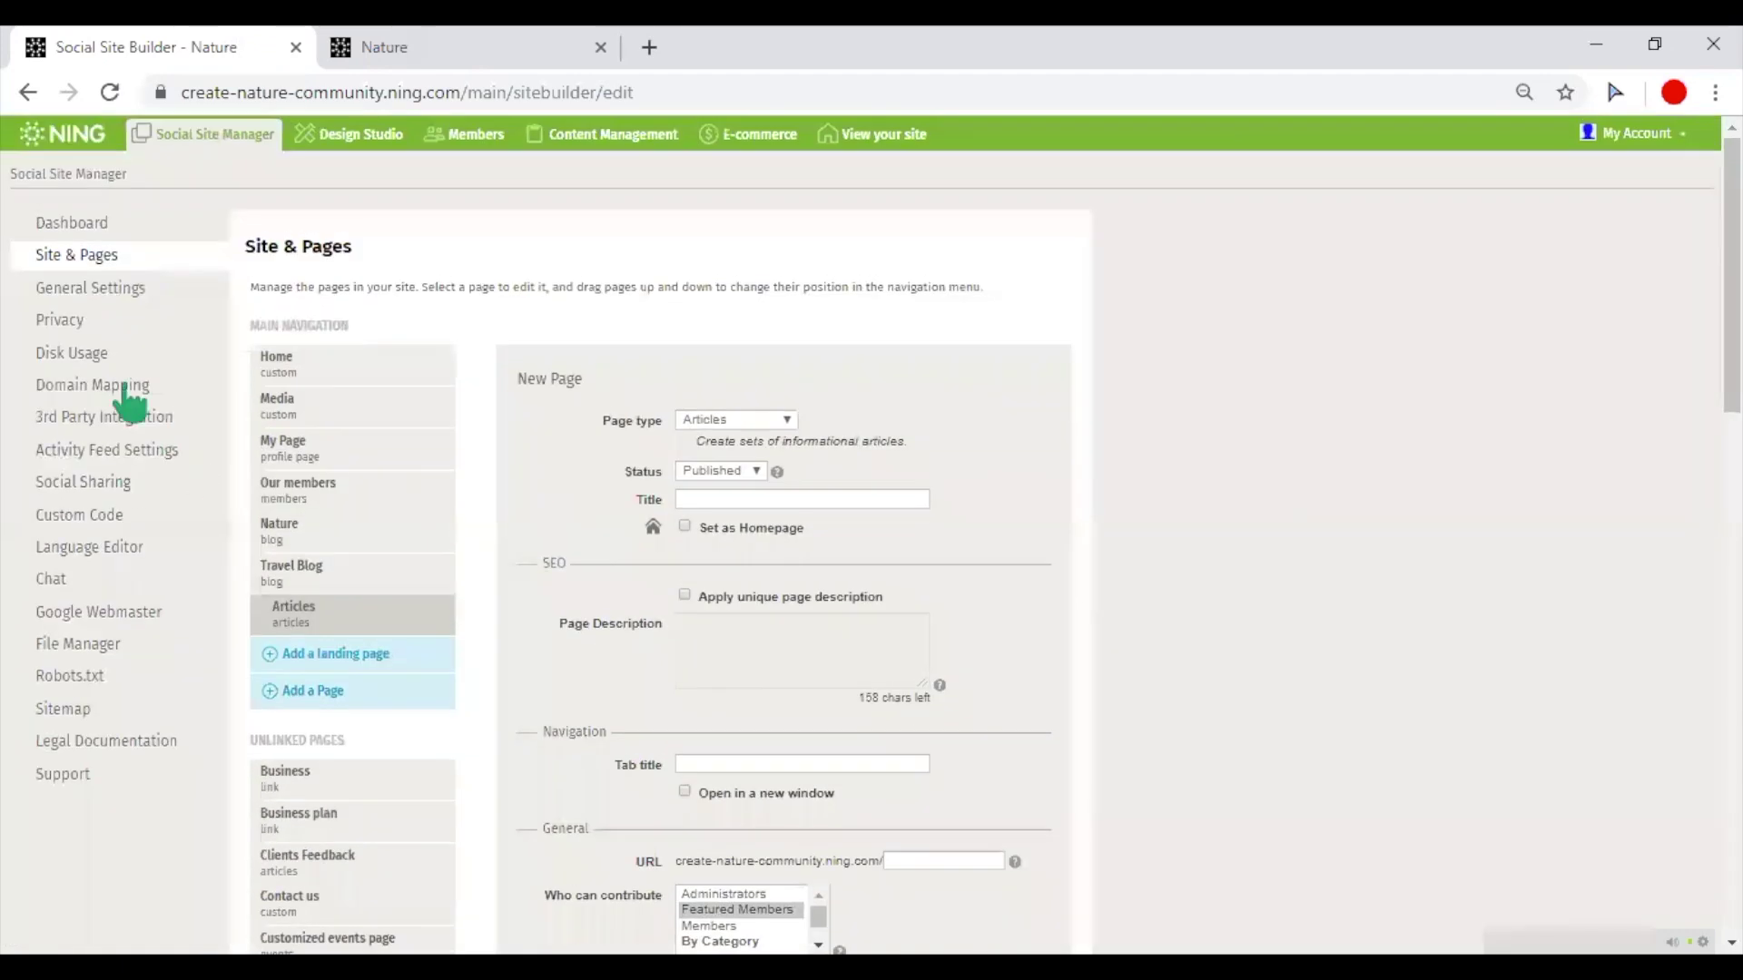
Step: Open General Settings and look over the Nature network description
left_click(100, 289)
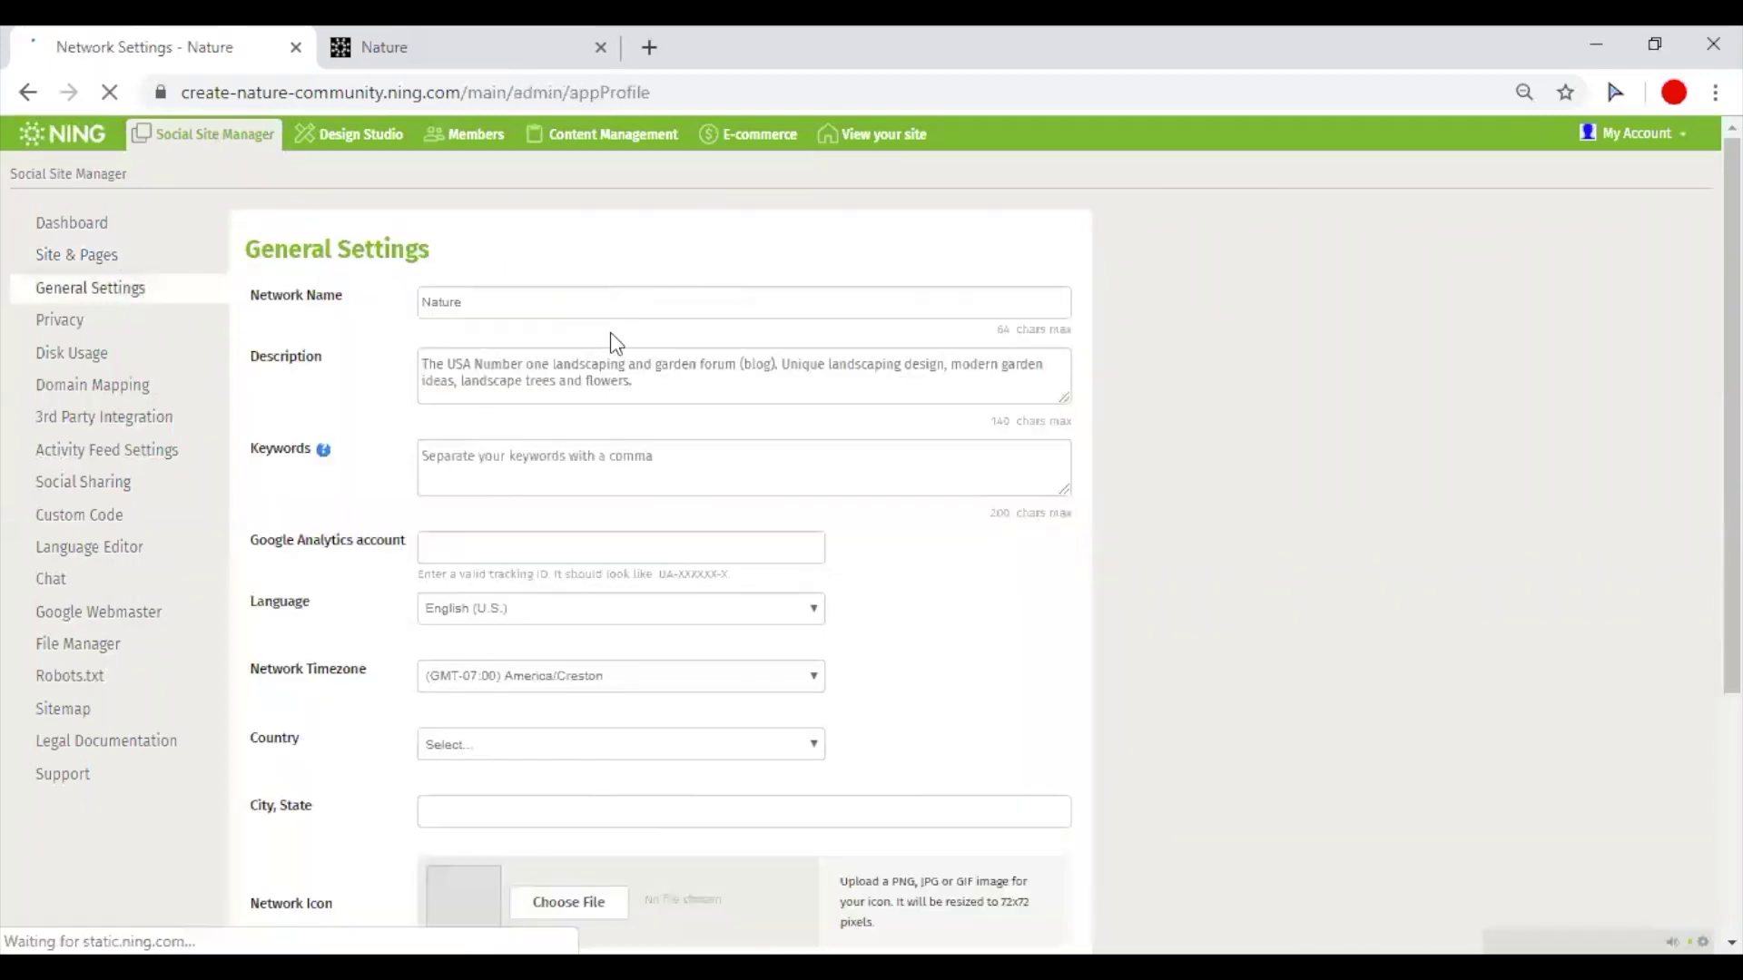
left_click_drag(673, 364, 695, 383)
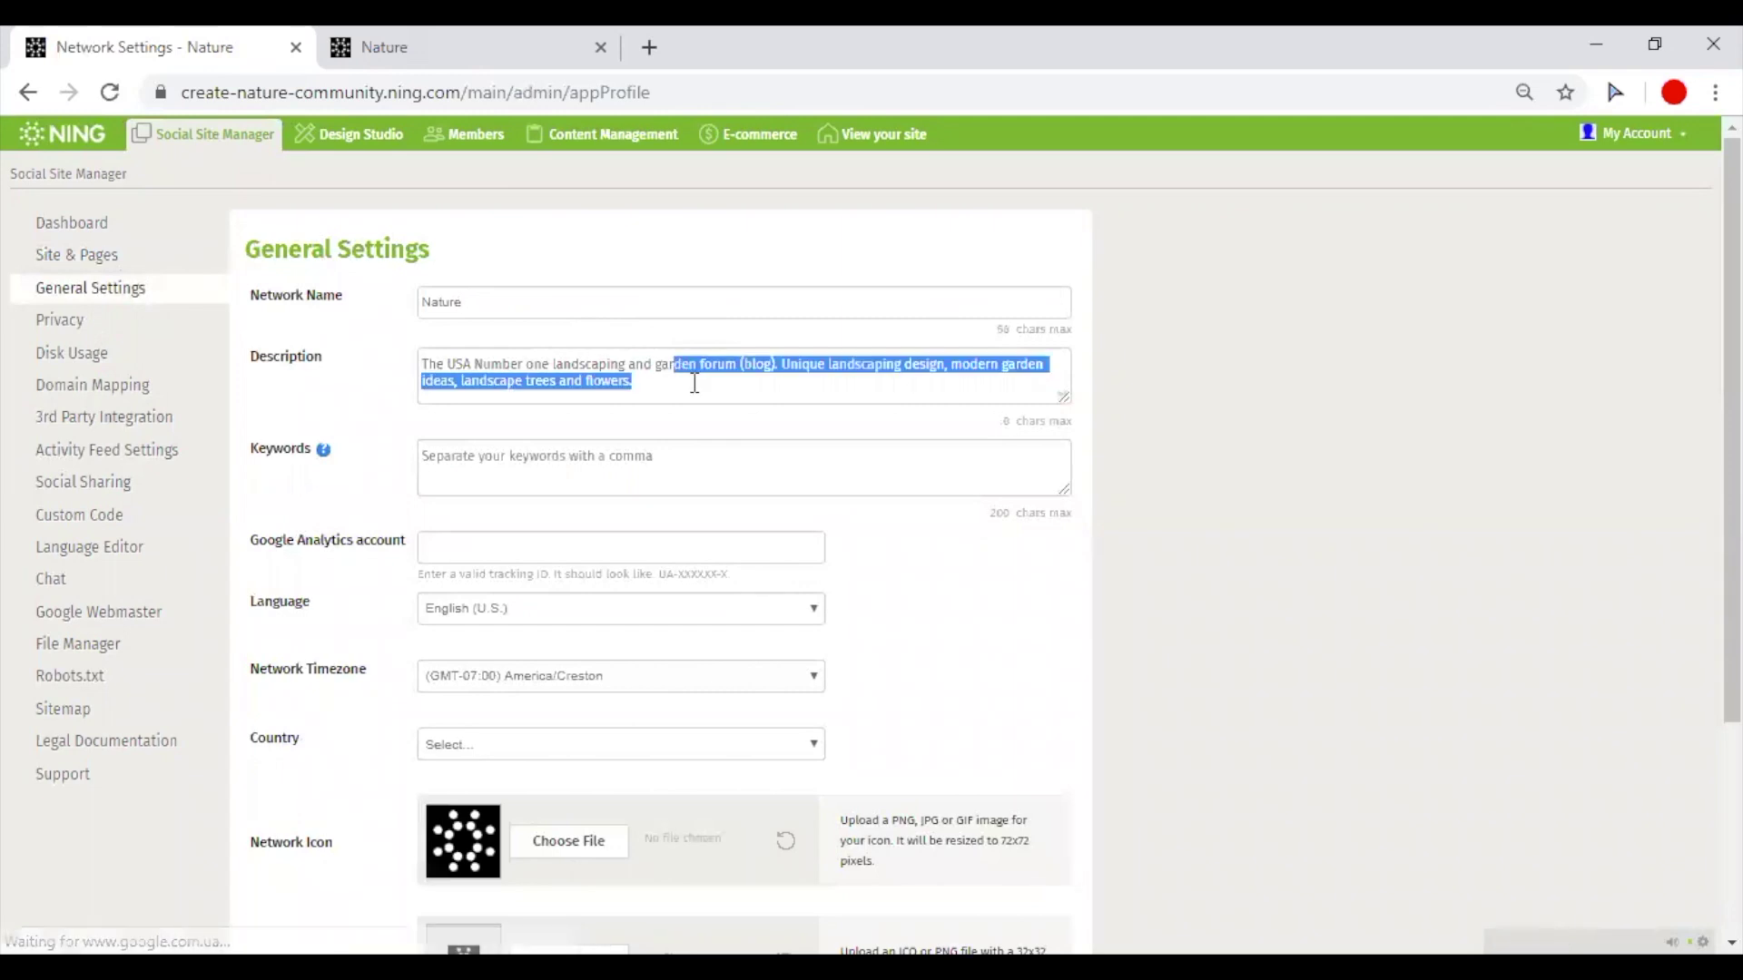
left_click(693, 390)
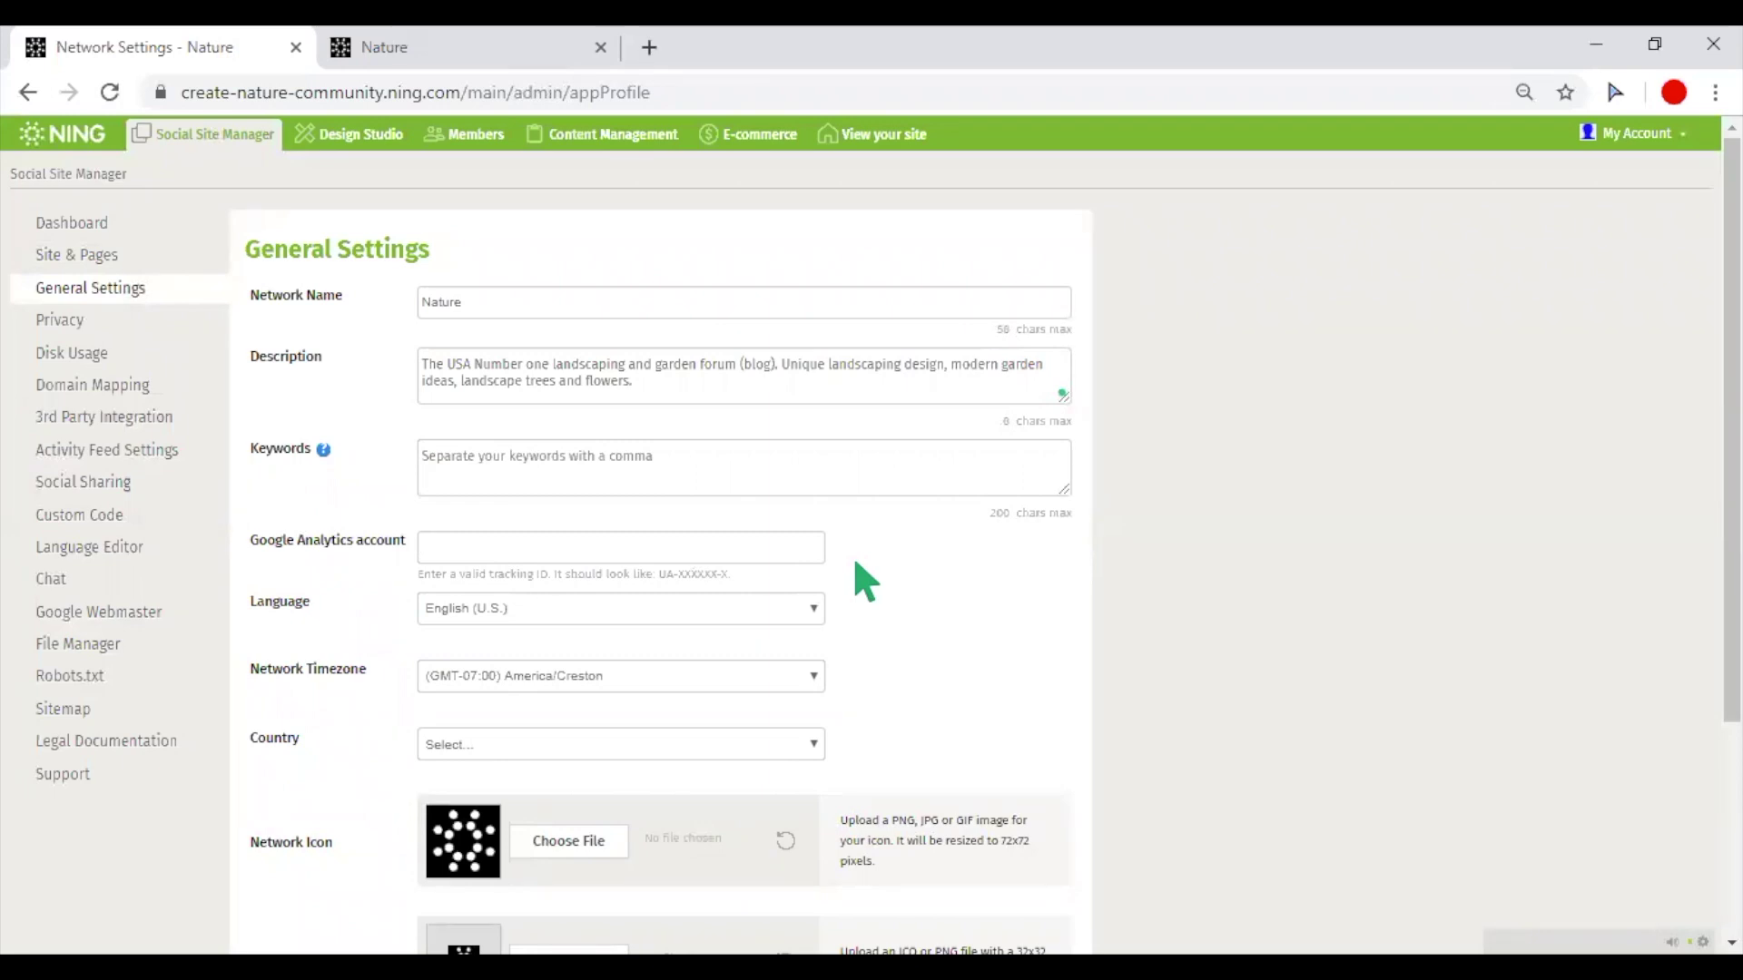
scroll(855, 563, "down", 2)
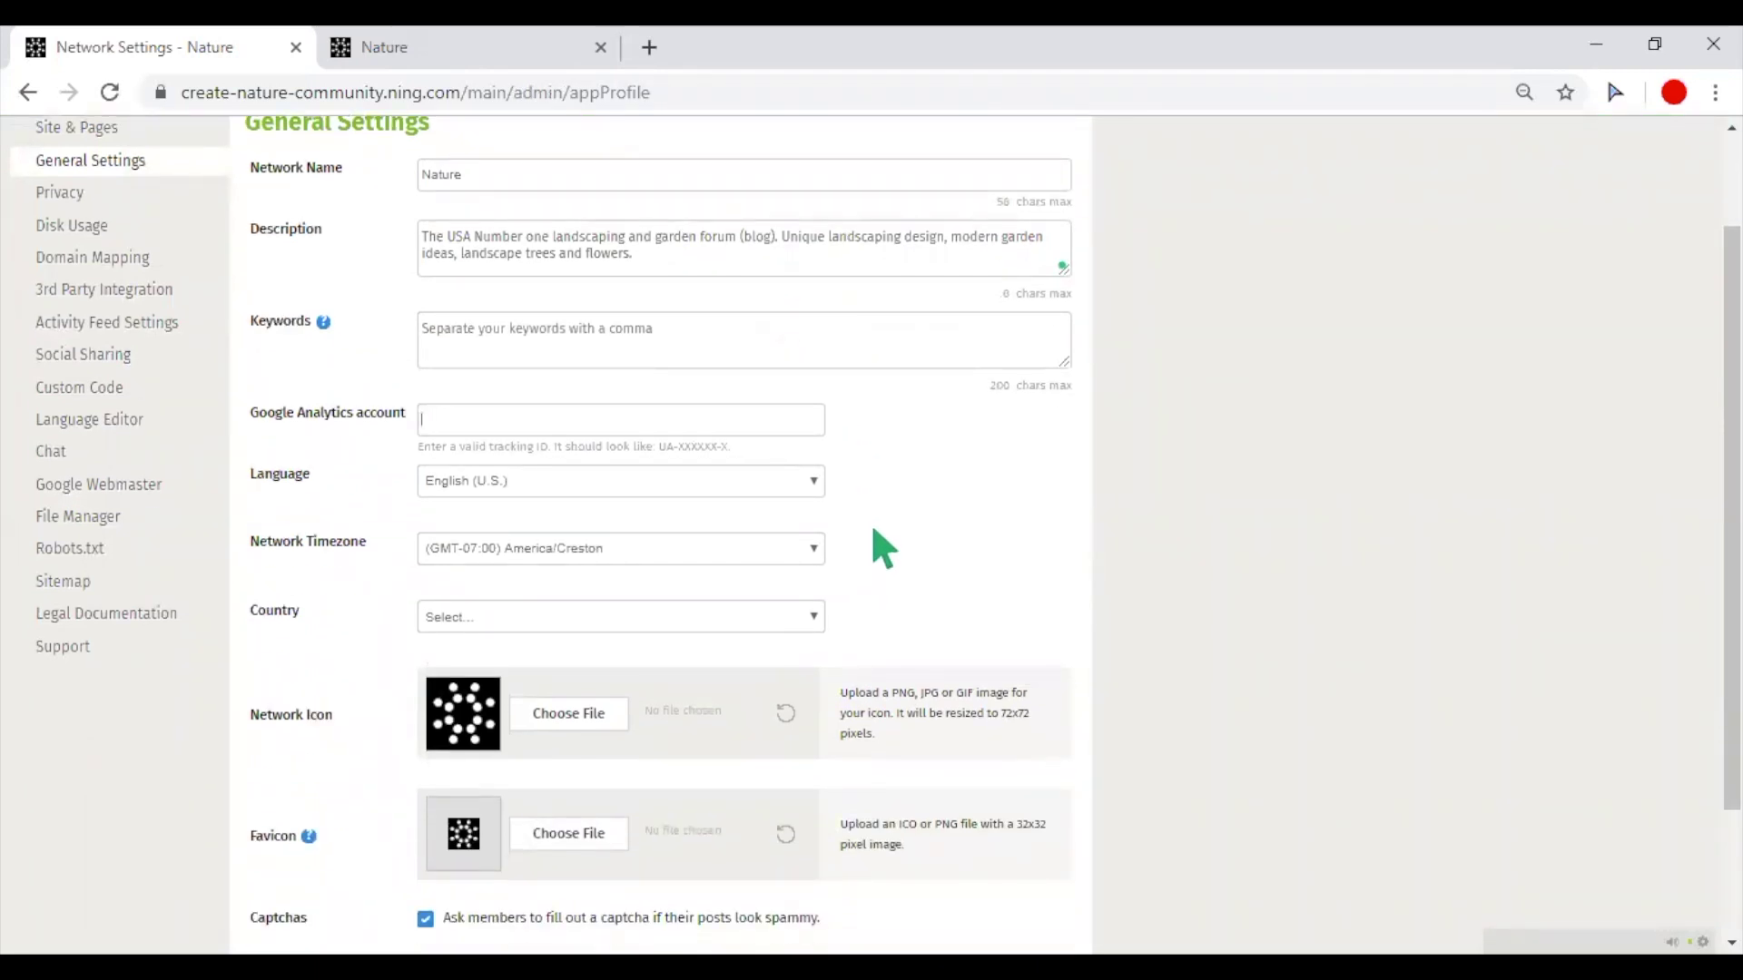
Step: Keep English (U.S.) as language and America/Creston as timezone, then go to Privacy settings
left_click(811, 486)
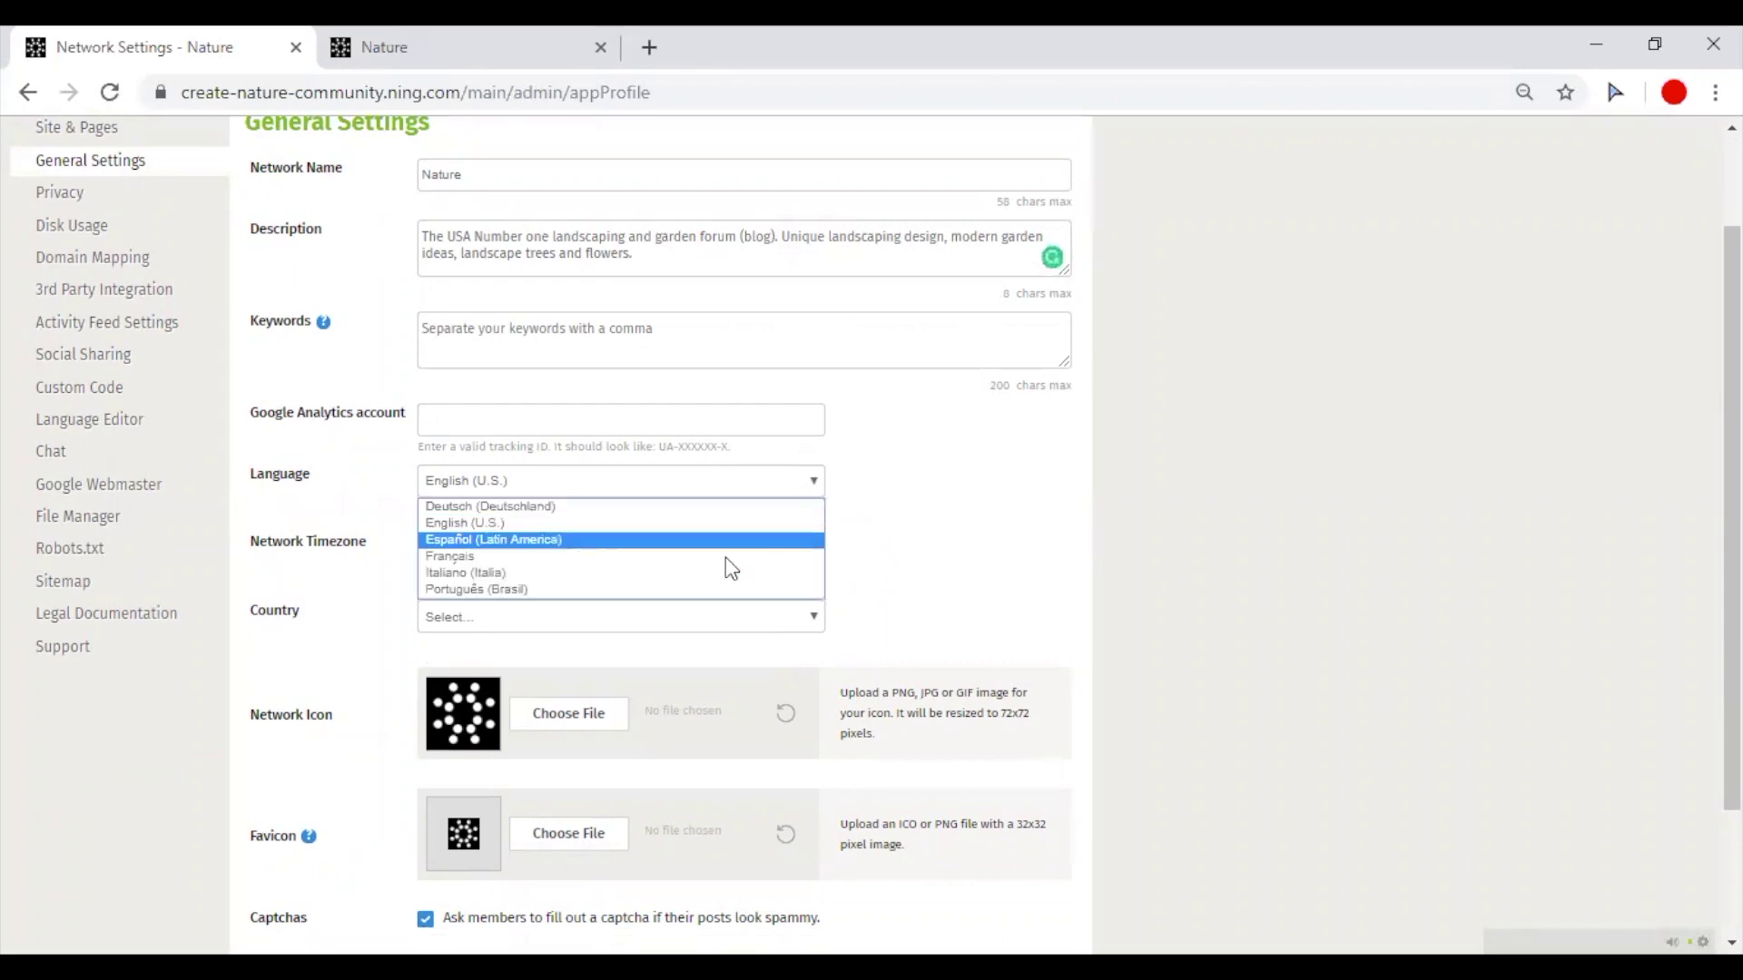
left_click(664, 525)
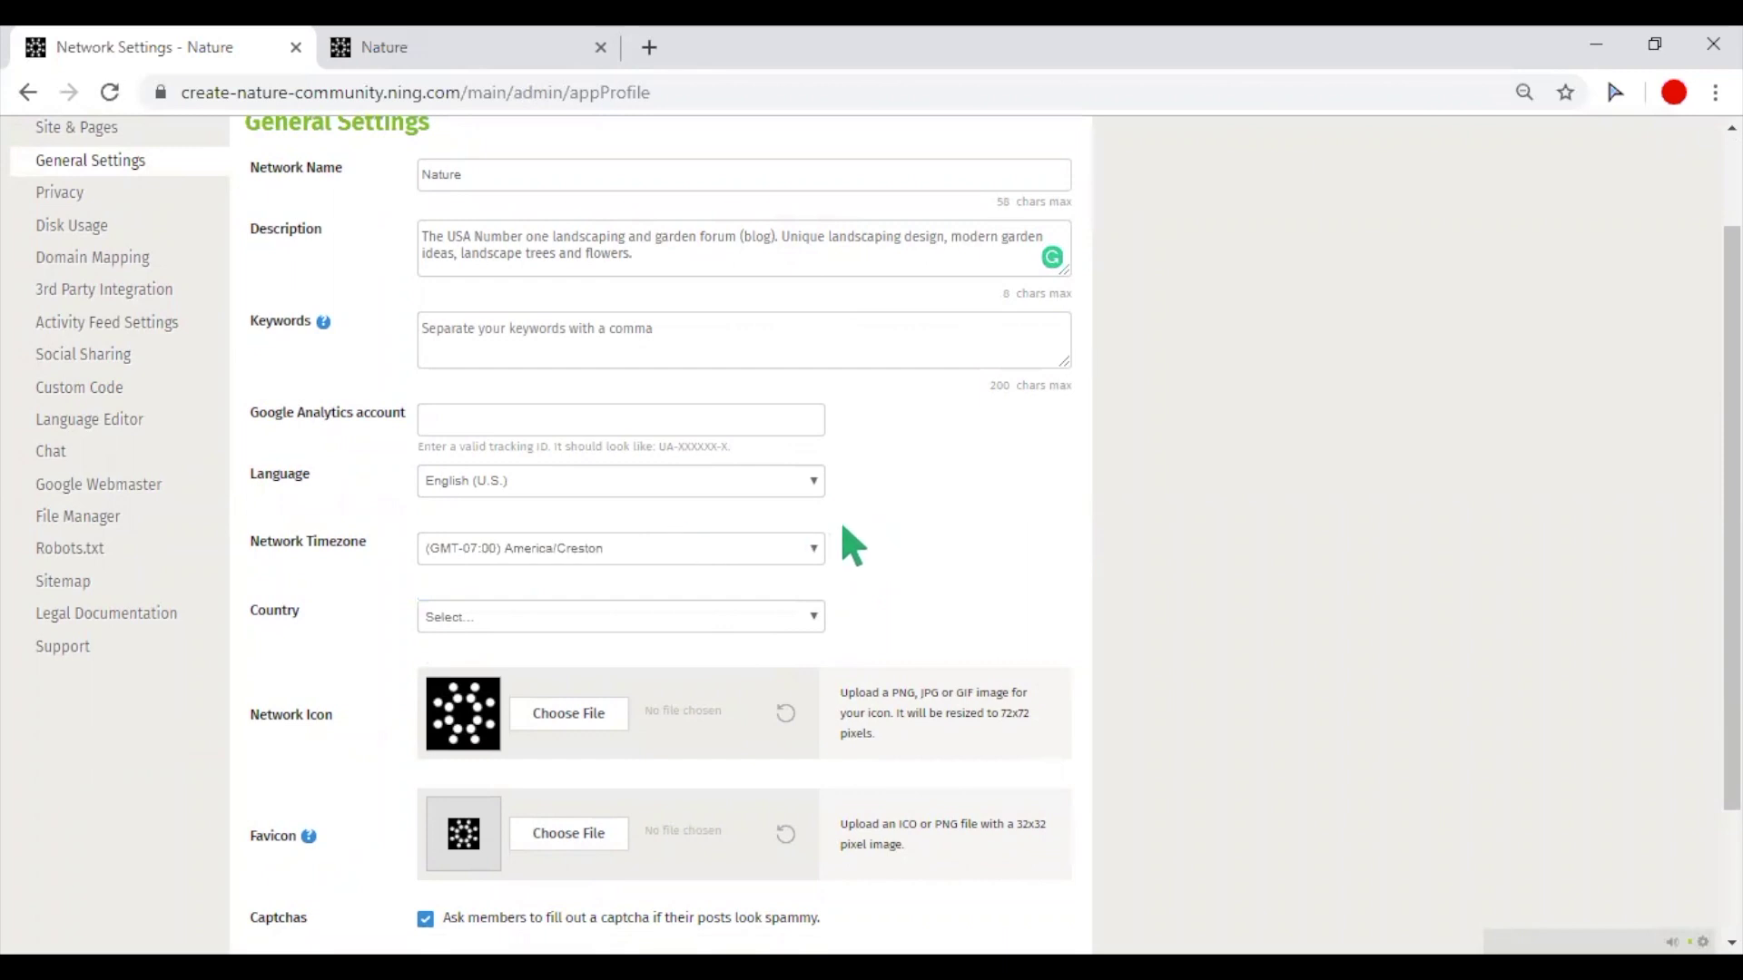
scroll(826, 526, "down", 1)
left_click(776, 423)
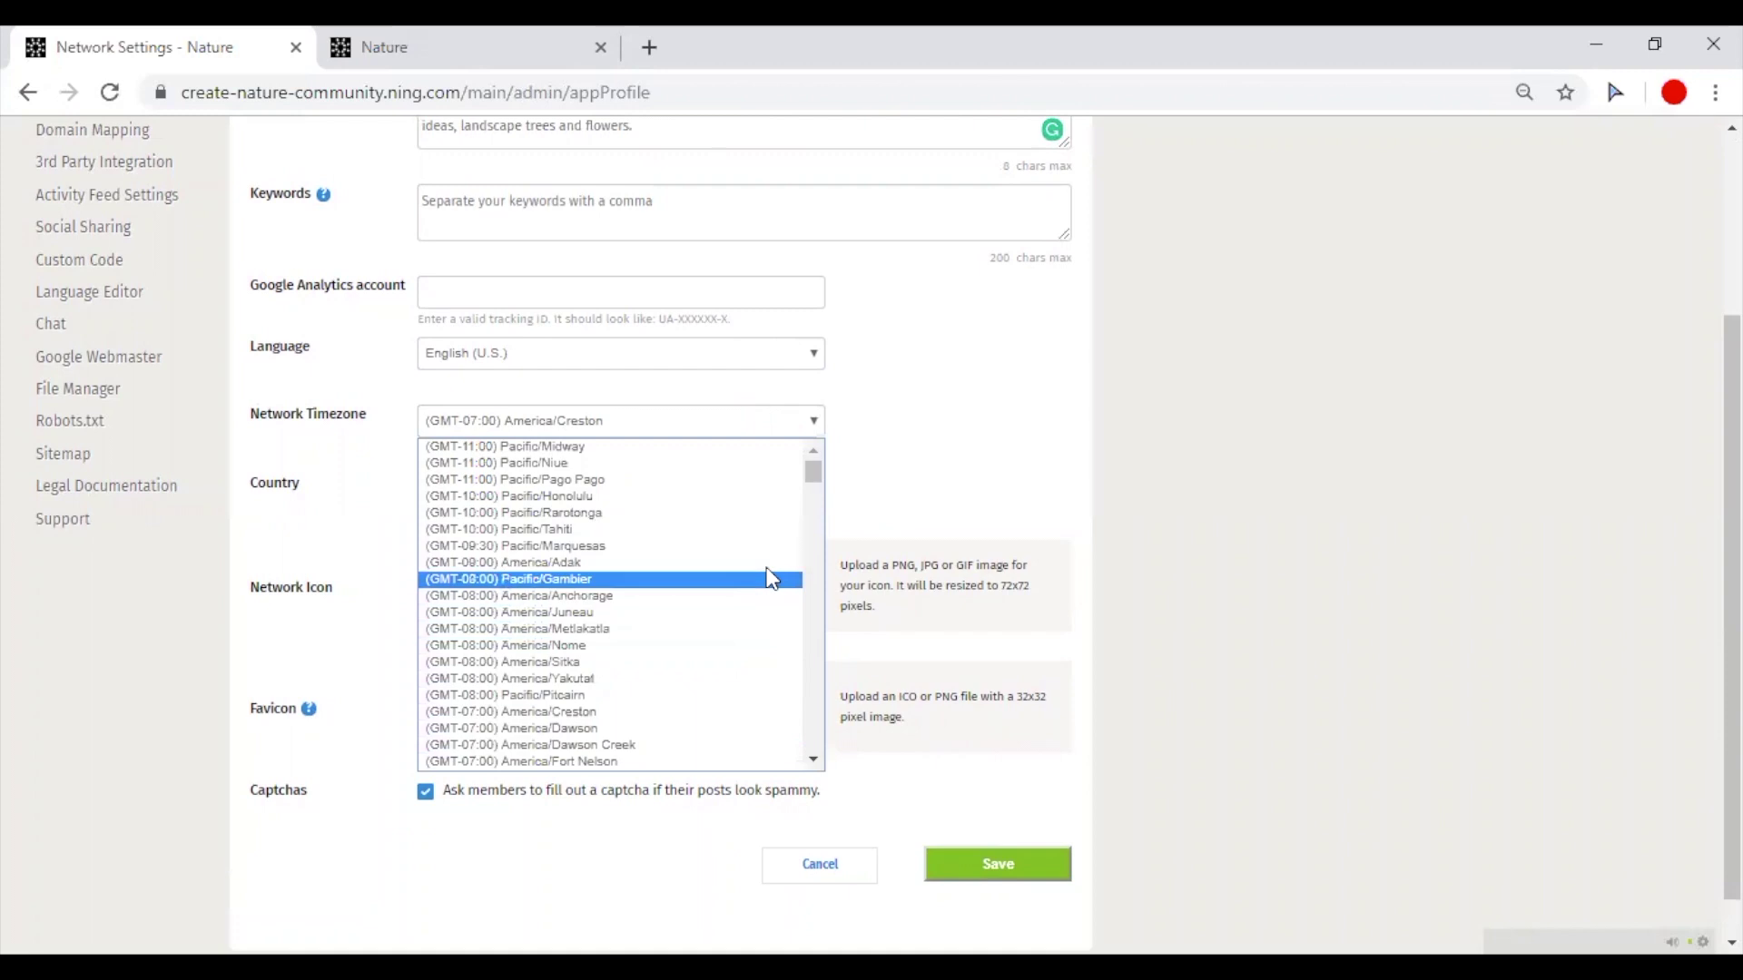
left_click(959, 434)
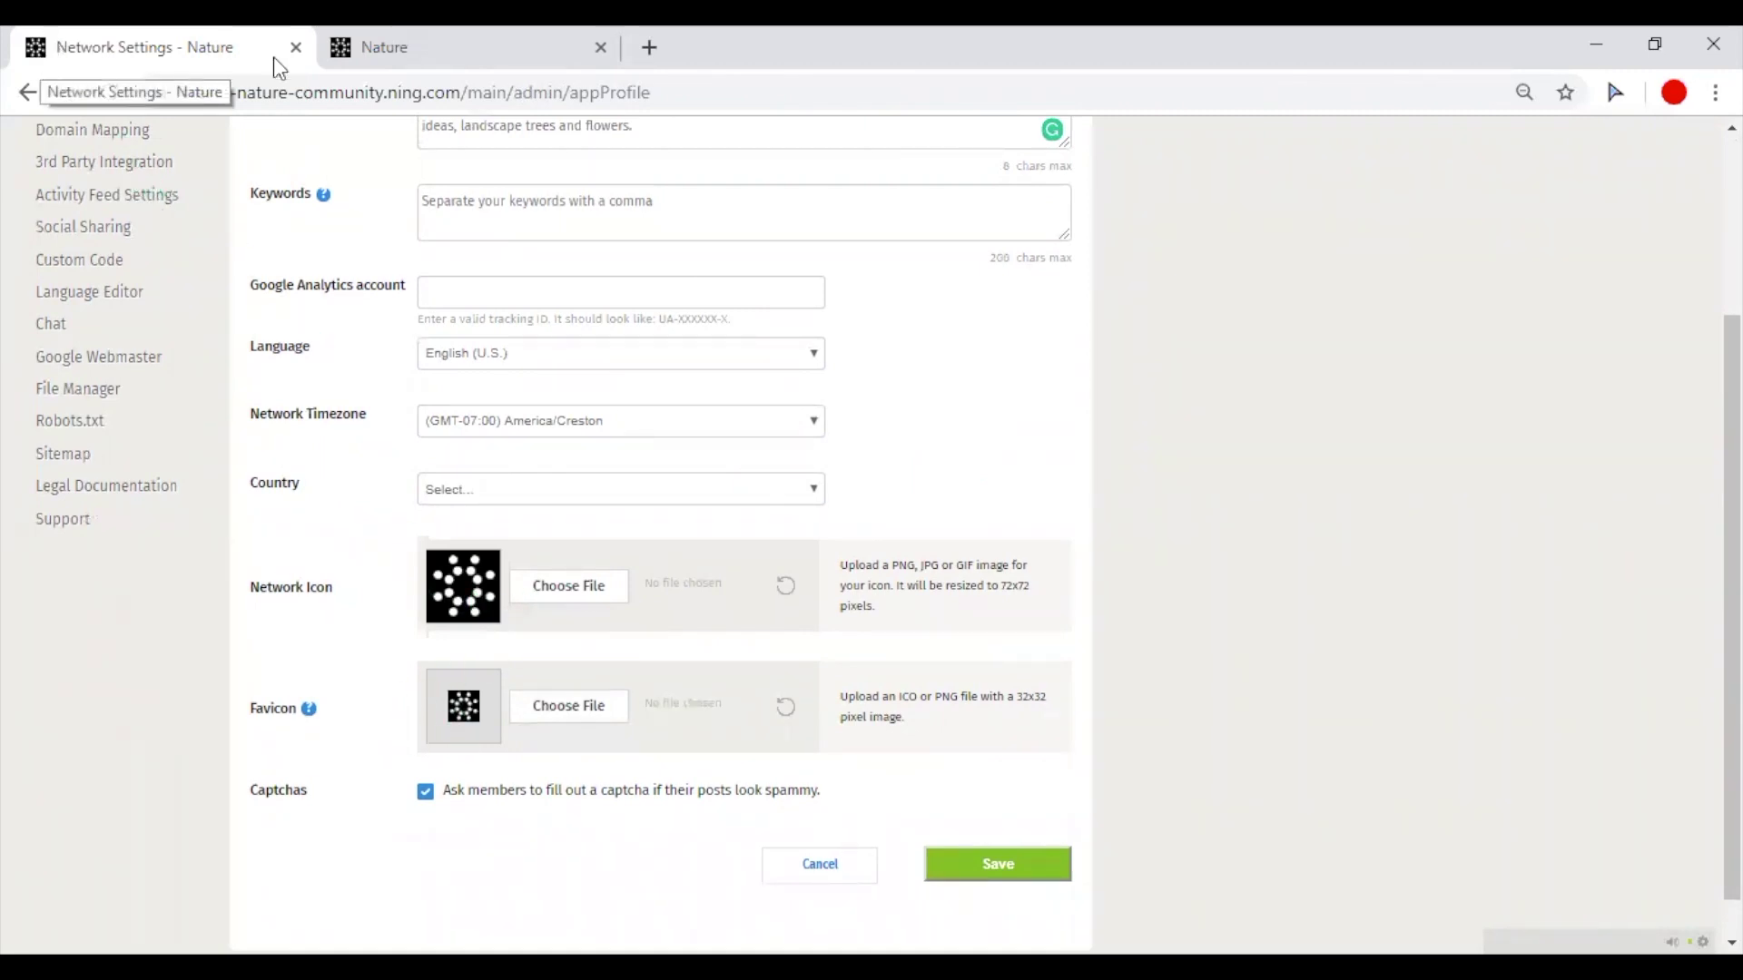
scroll(272, 454, "up", 3)
left_click(64, 325)
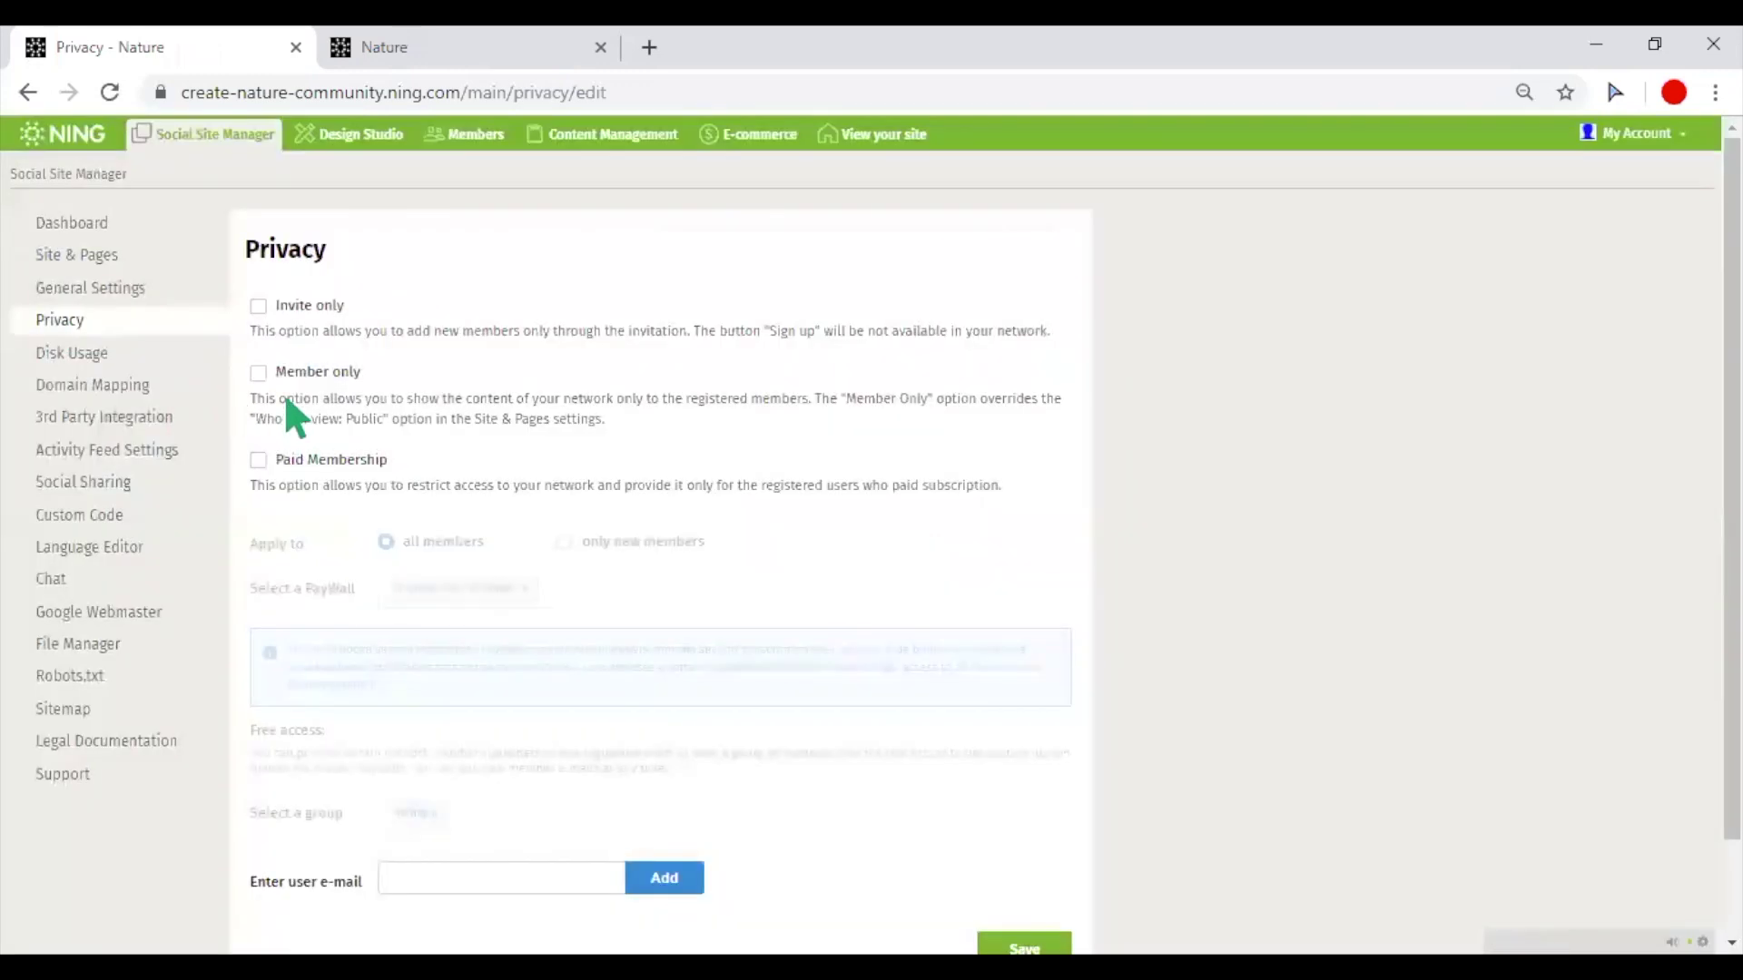
Step: Enable Member only, Invite only and Paid Membership, and review the paywall and free-access options
left_click(290, 379)
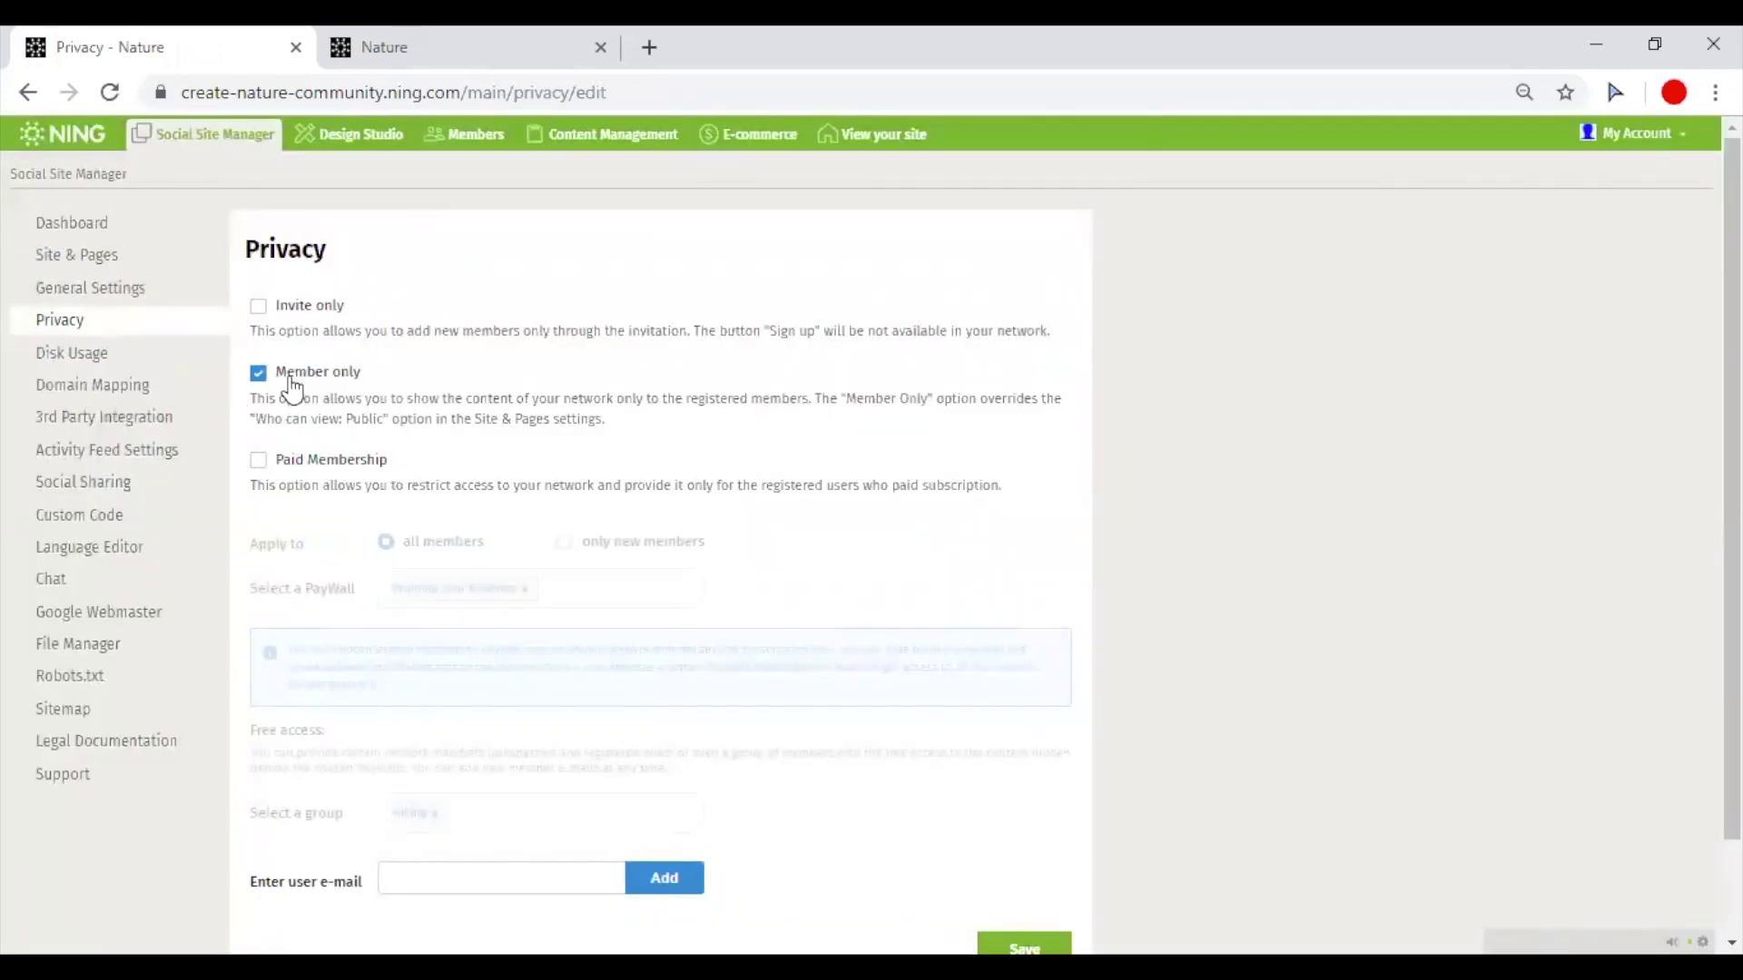
left_click_drag(365, 373, 274, 373)
left_click(368, 379)
left_click(259, 307)
left_click(260, 463)
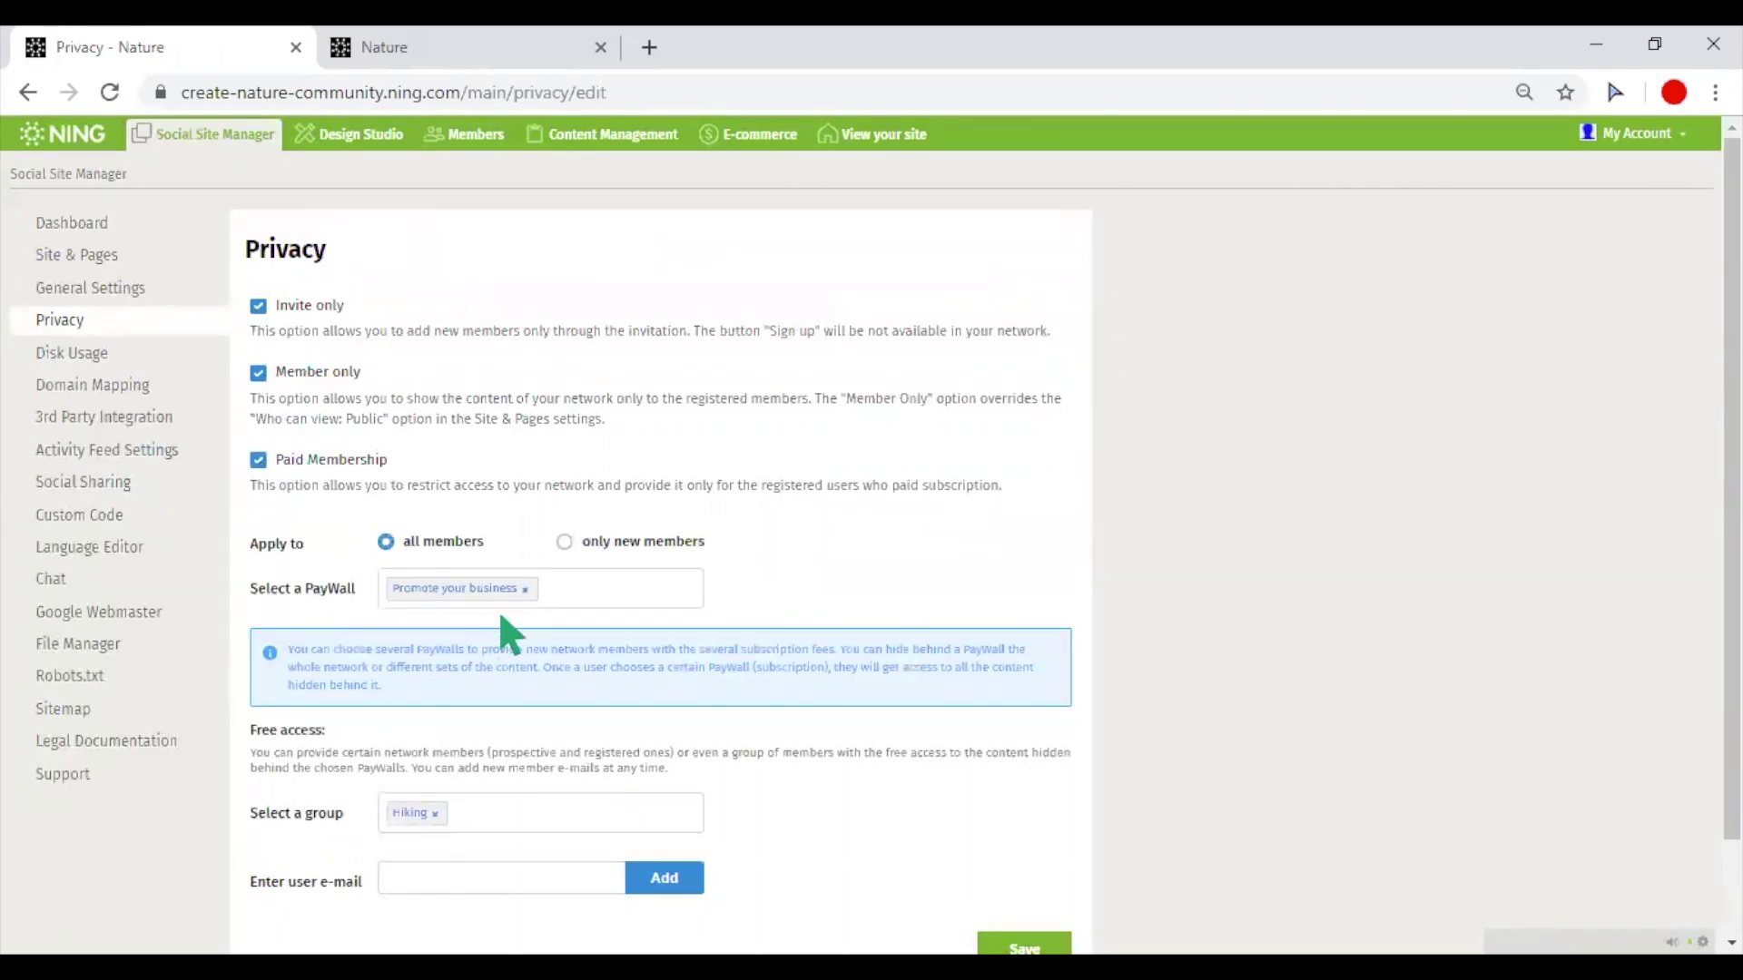
scroll(500, 616, "down", 1)
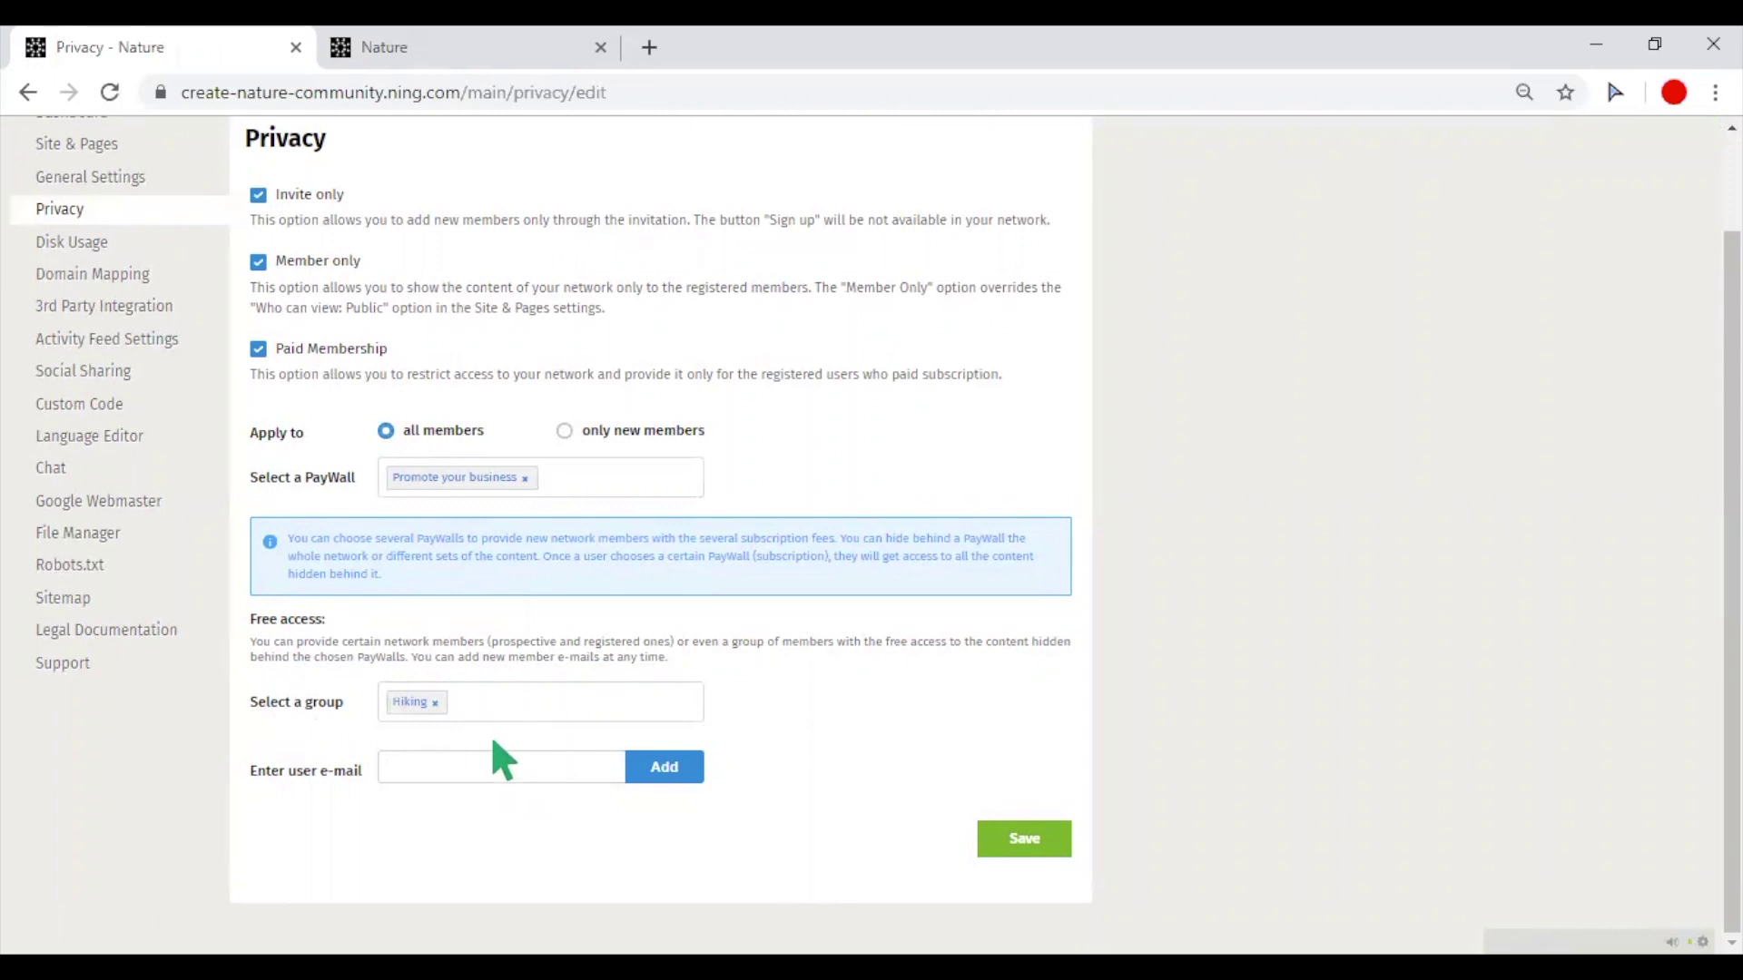
scroll(335, 632, "up", 1)
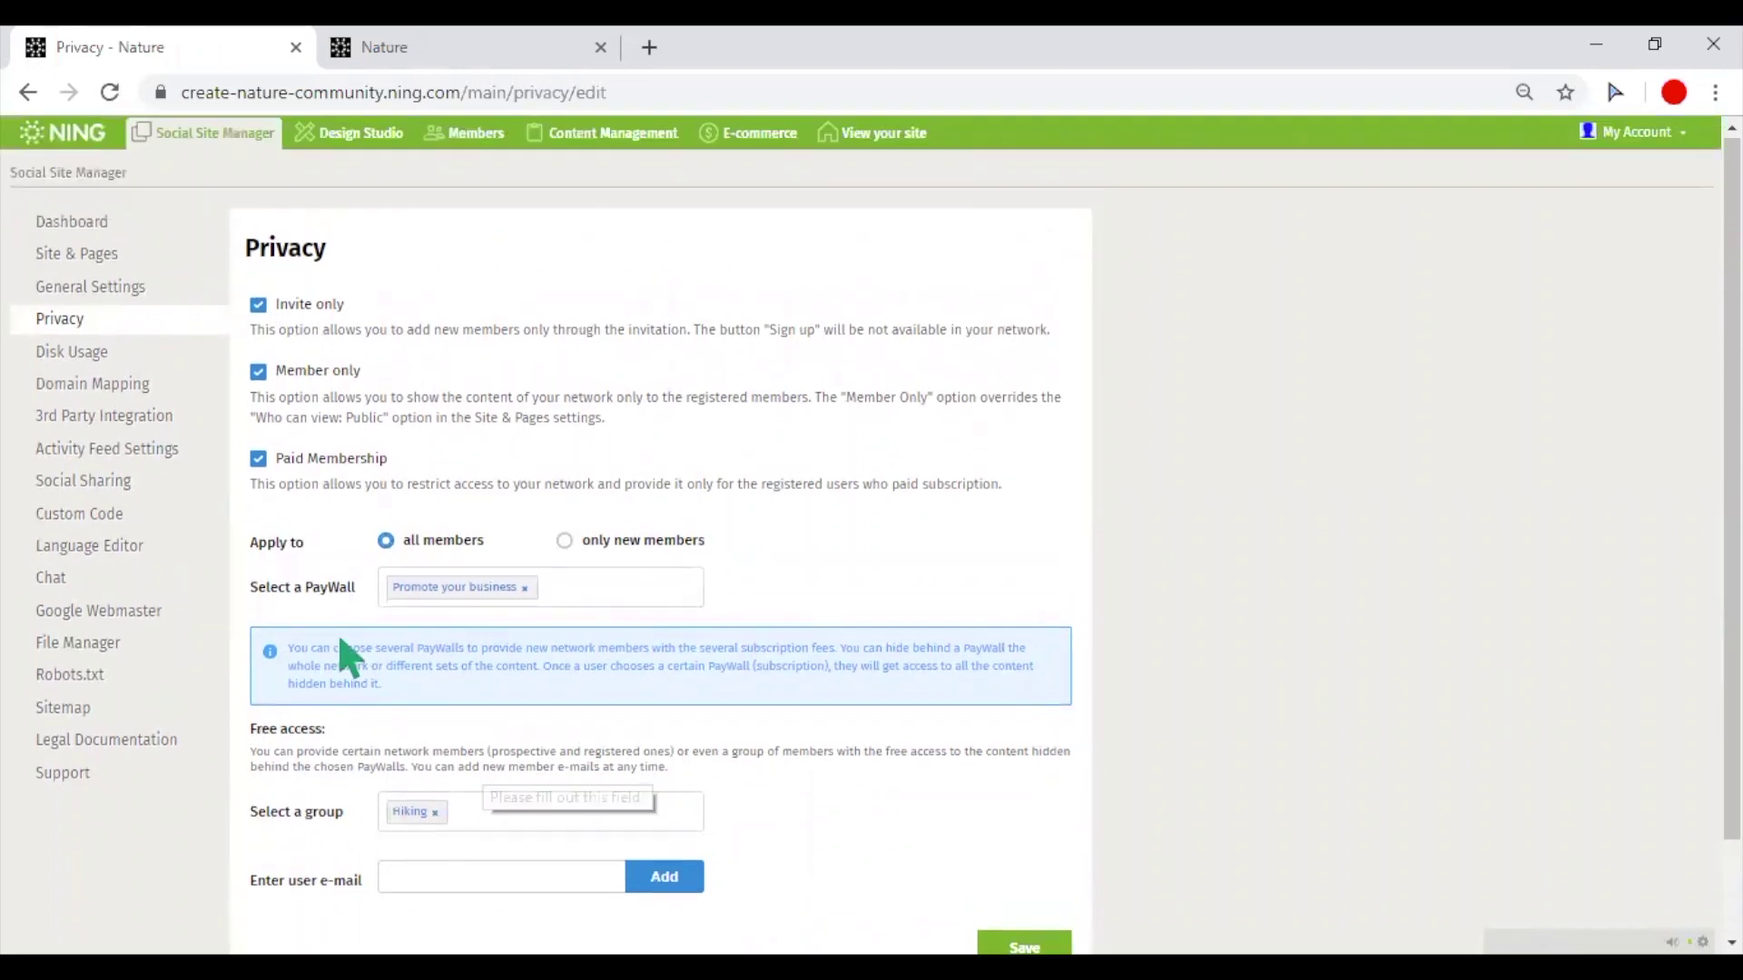
Step: Review Disk Usage: 50.0 GB total, 0.2 GB used, 49.8 GB available, plus the Extra Storage note
left_click(100, 364)
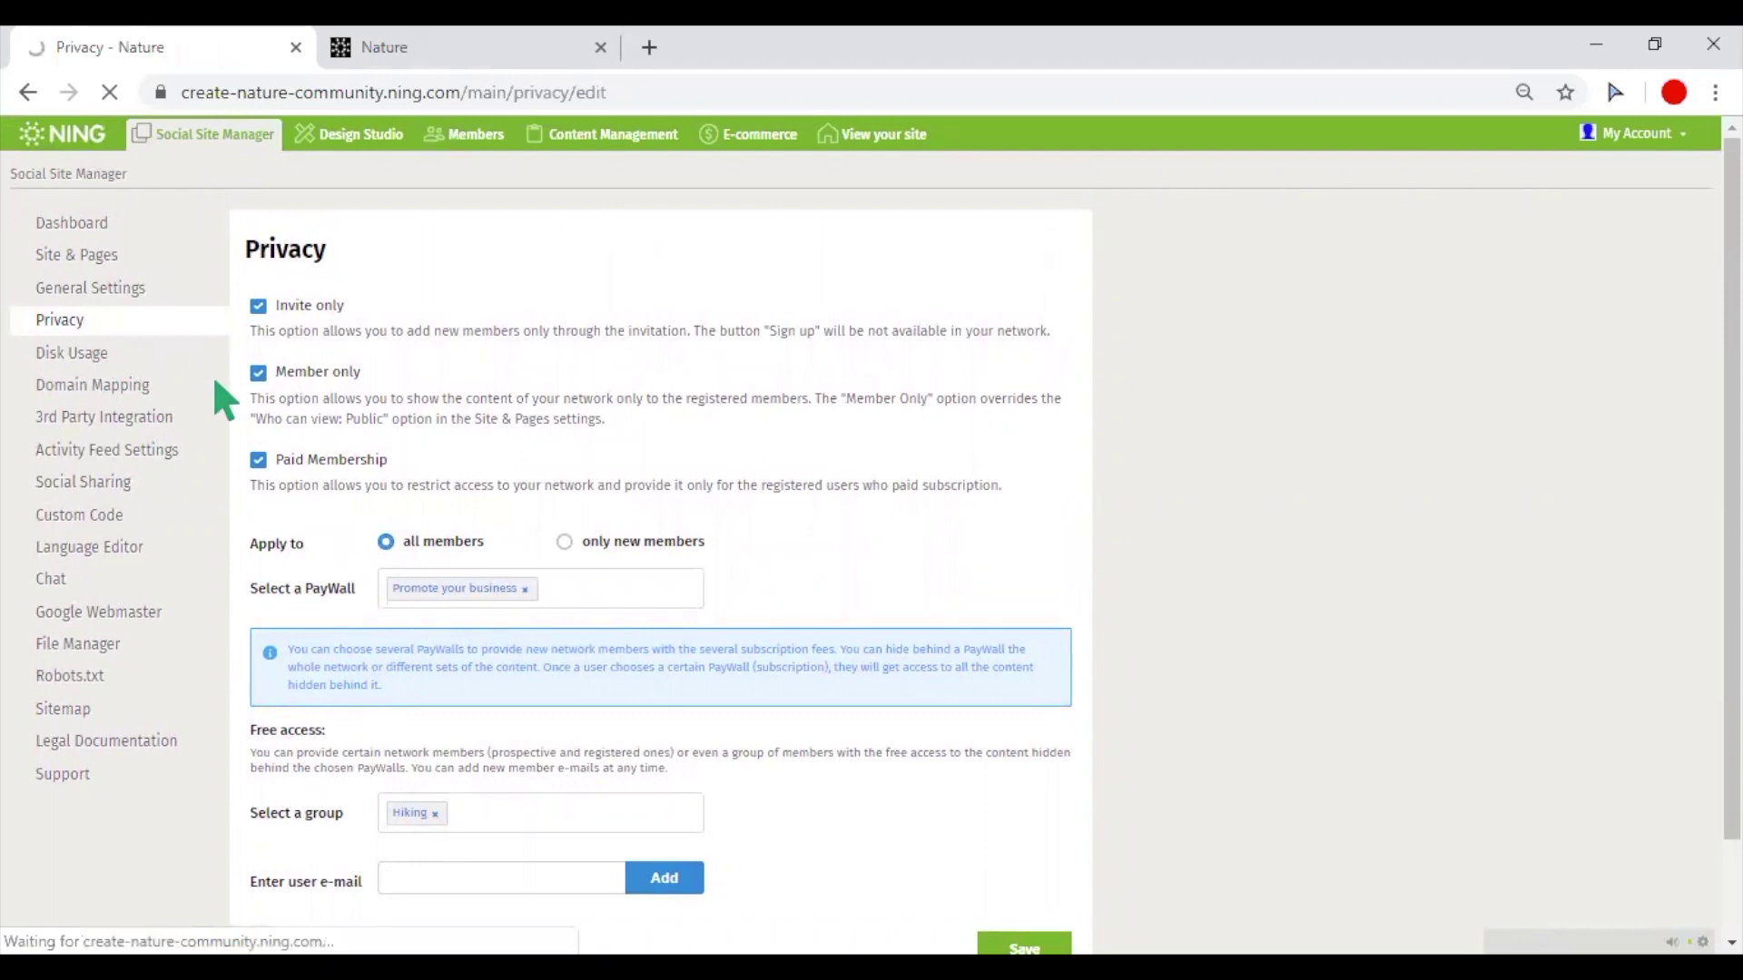
scroll(324, 514, "down", 1)
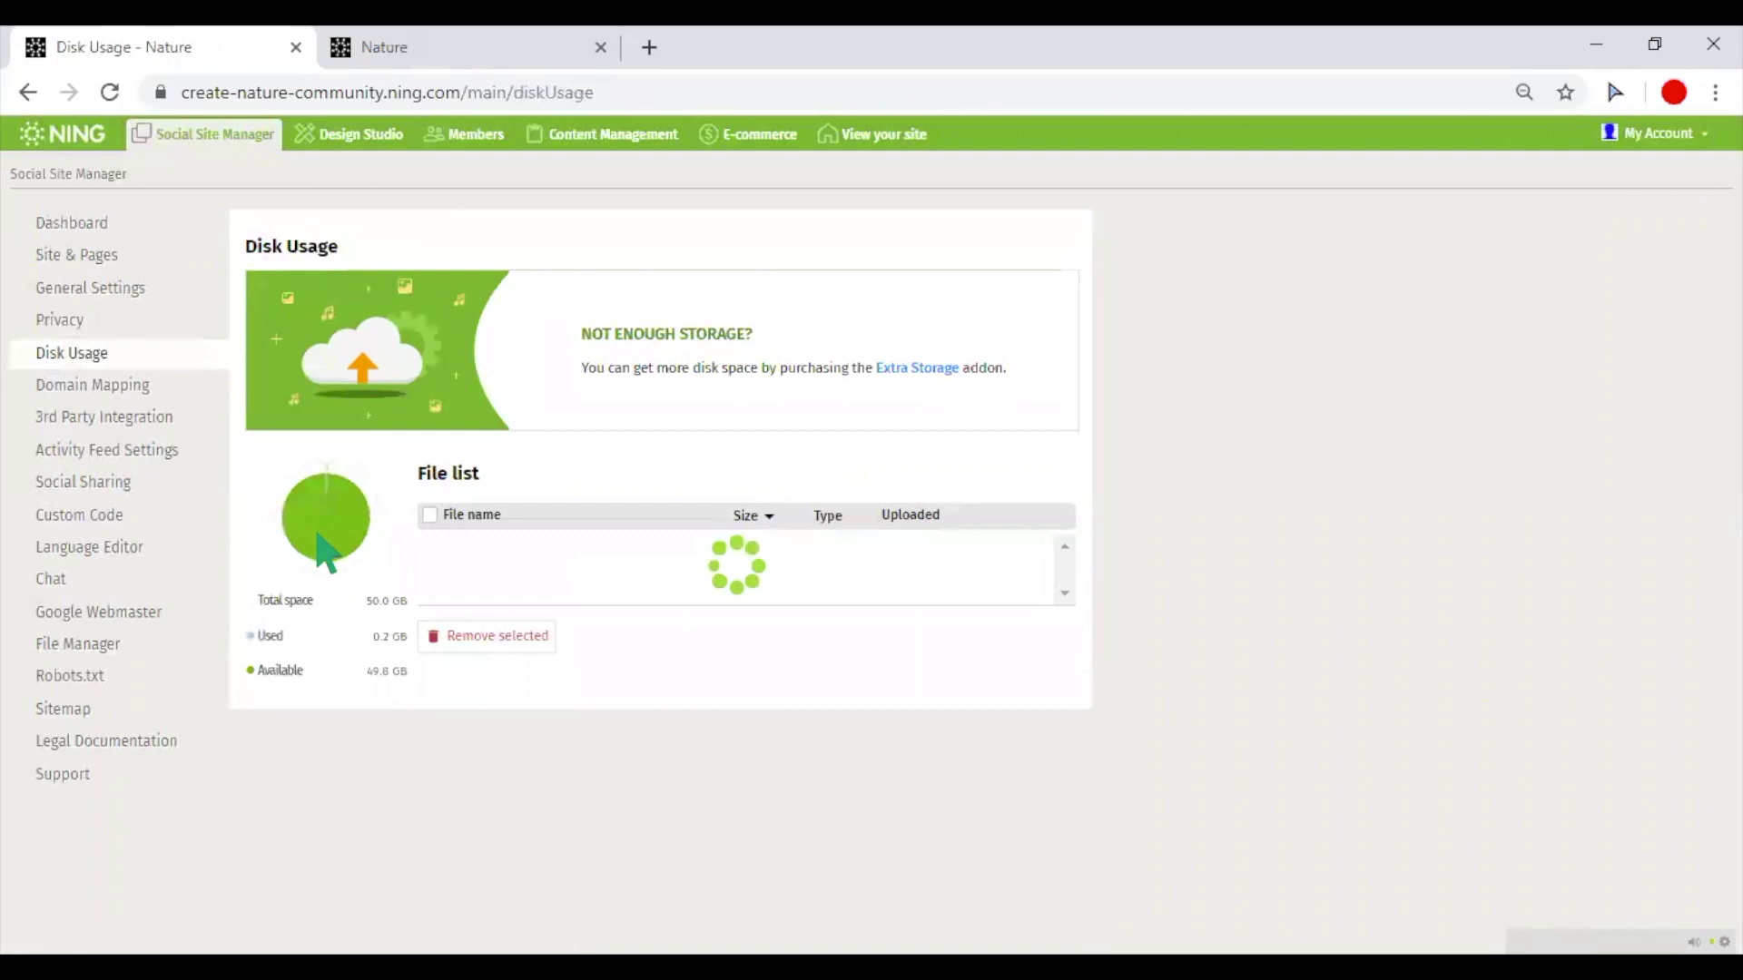
left_click_drag(259, 633, 410, 672)
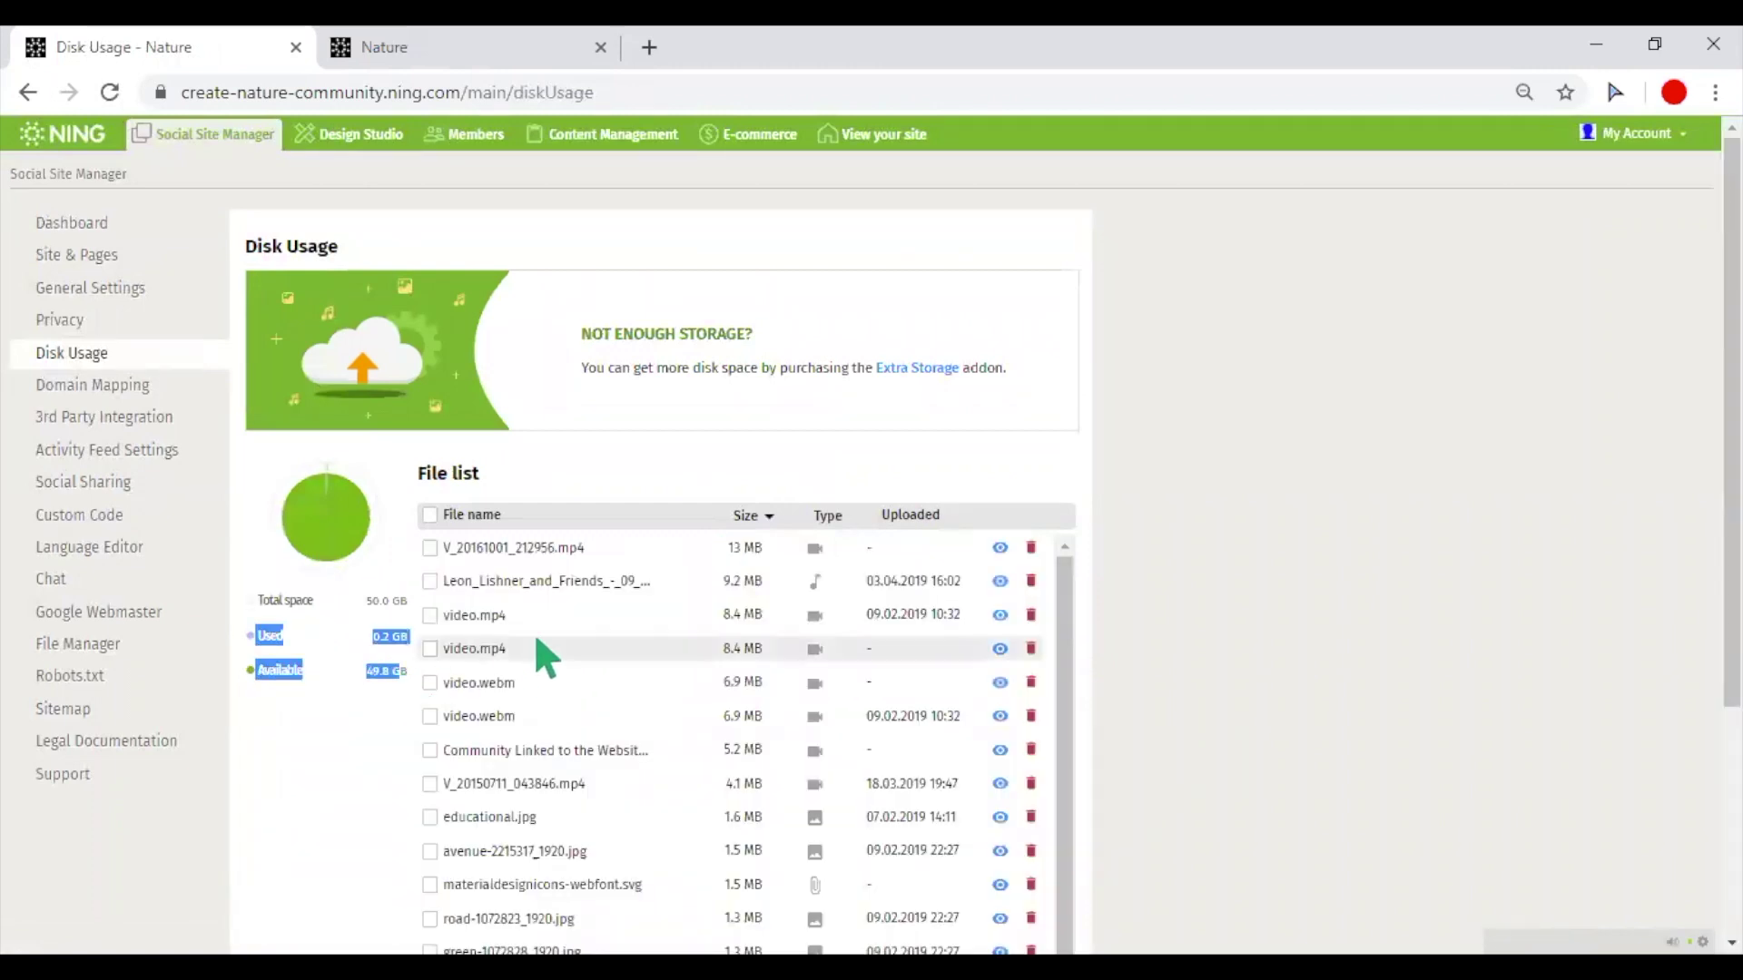
scroll(572, 790, "down", 3)
scroll(583, 823, "up", 3)
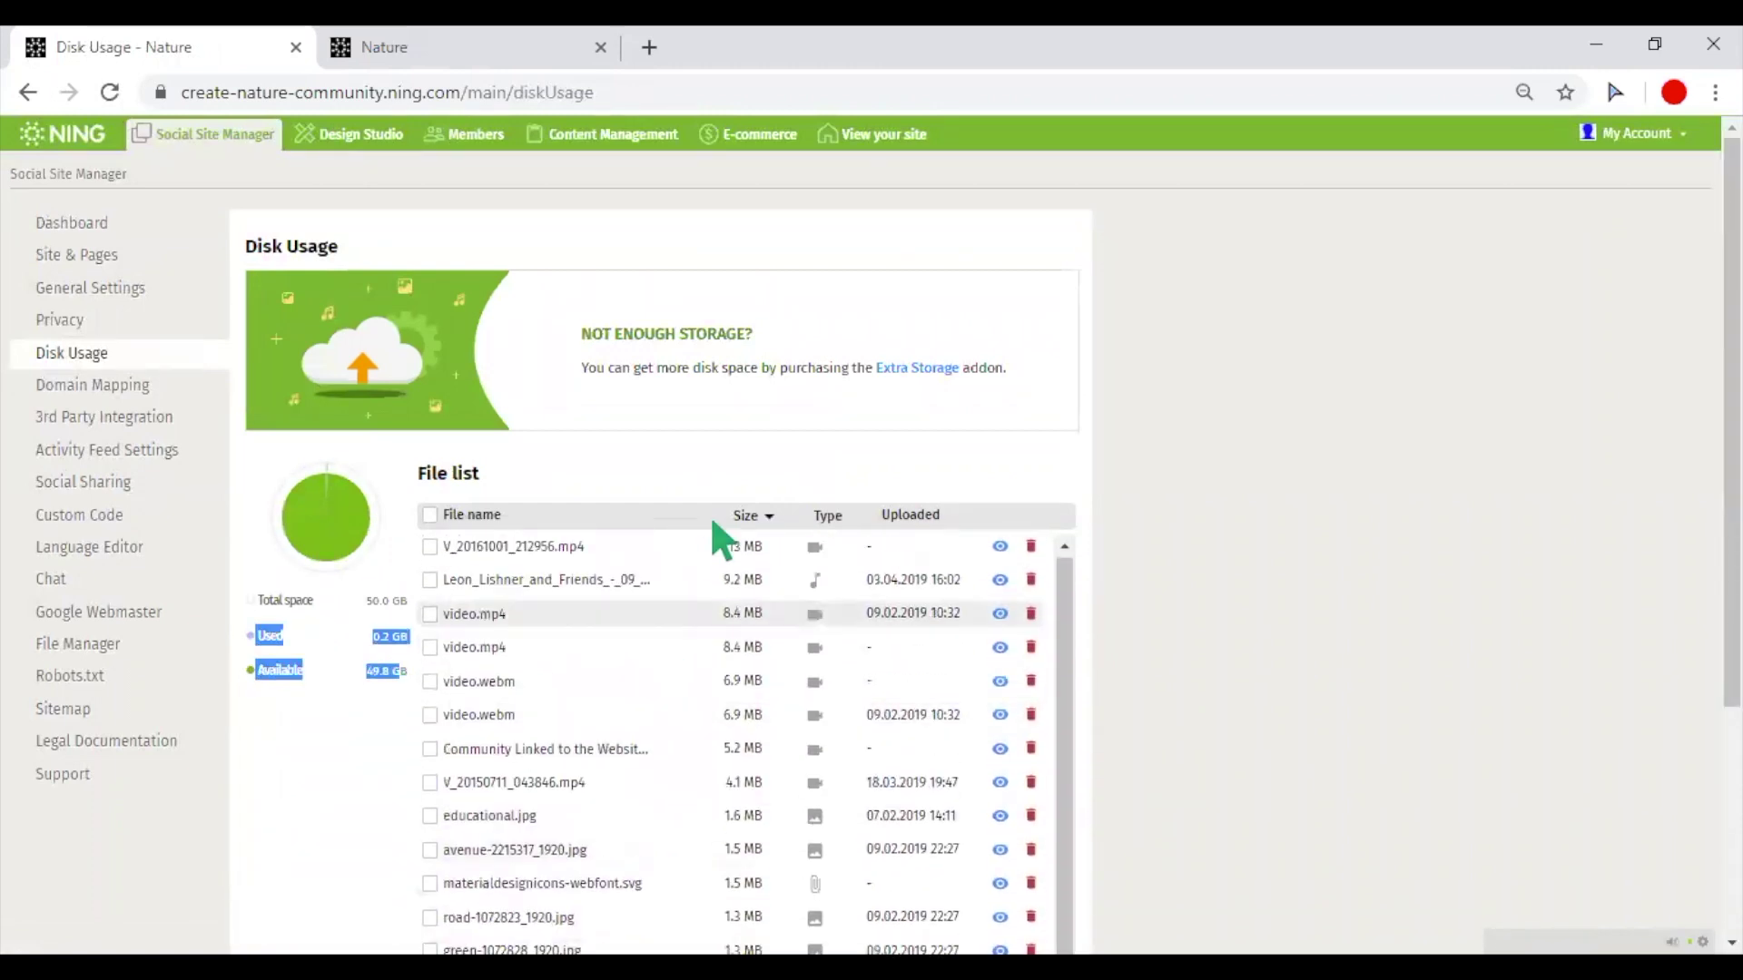
left_click(767, 432)
left_click_drag(867, 368, 953, 367)
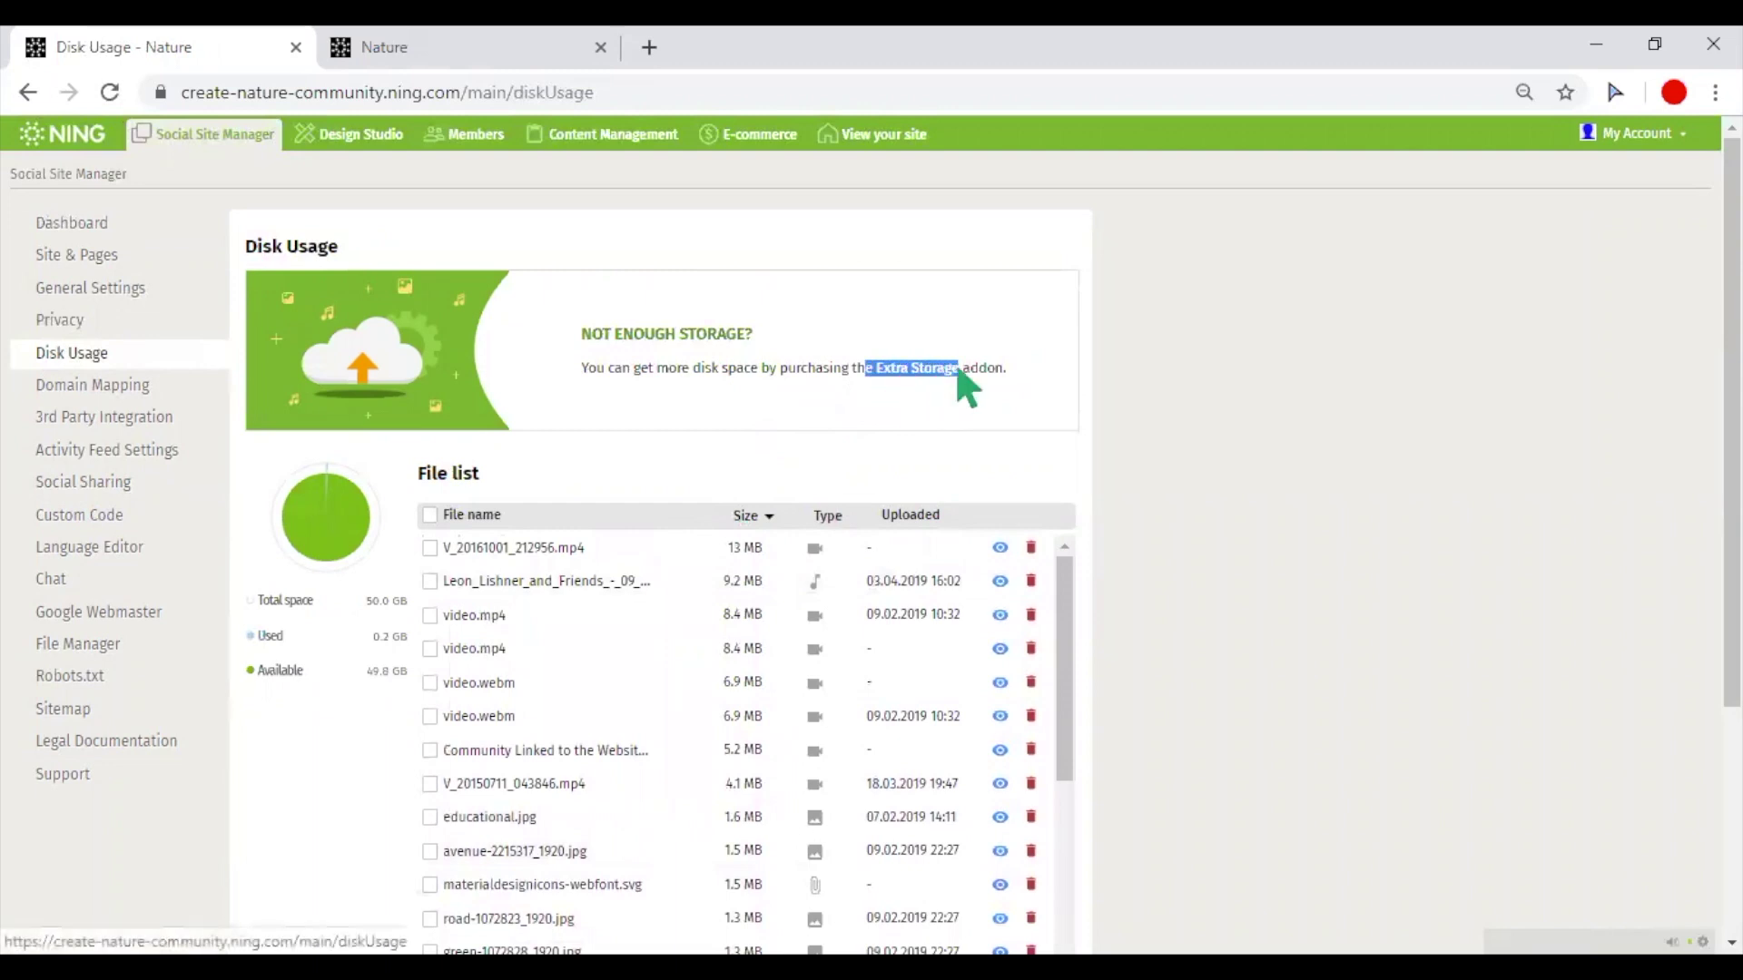
left_click(949, 411)
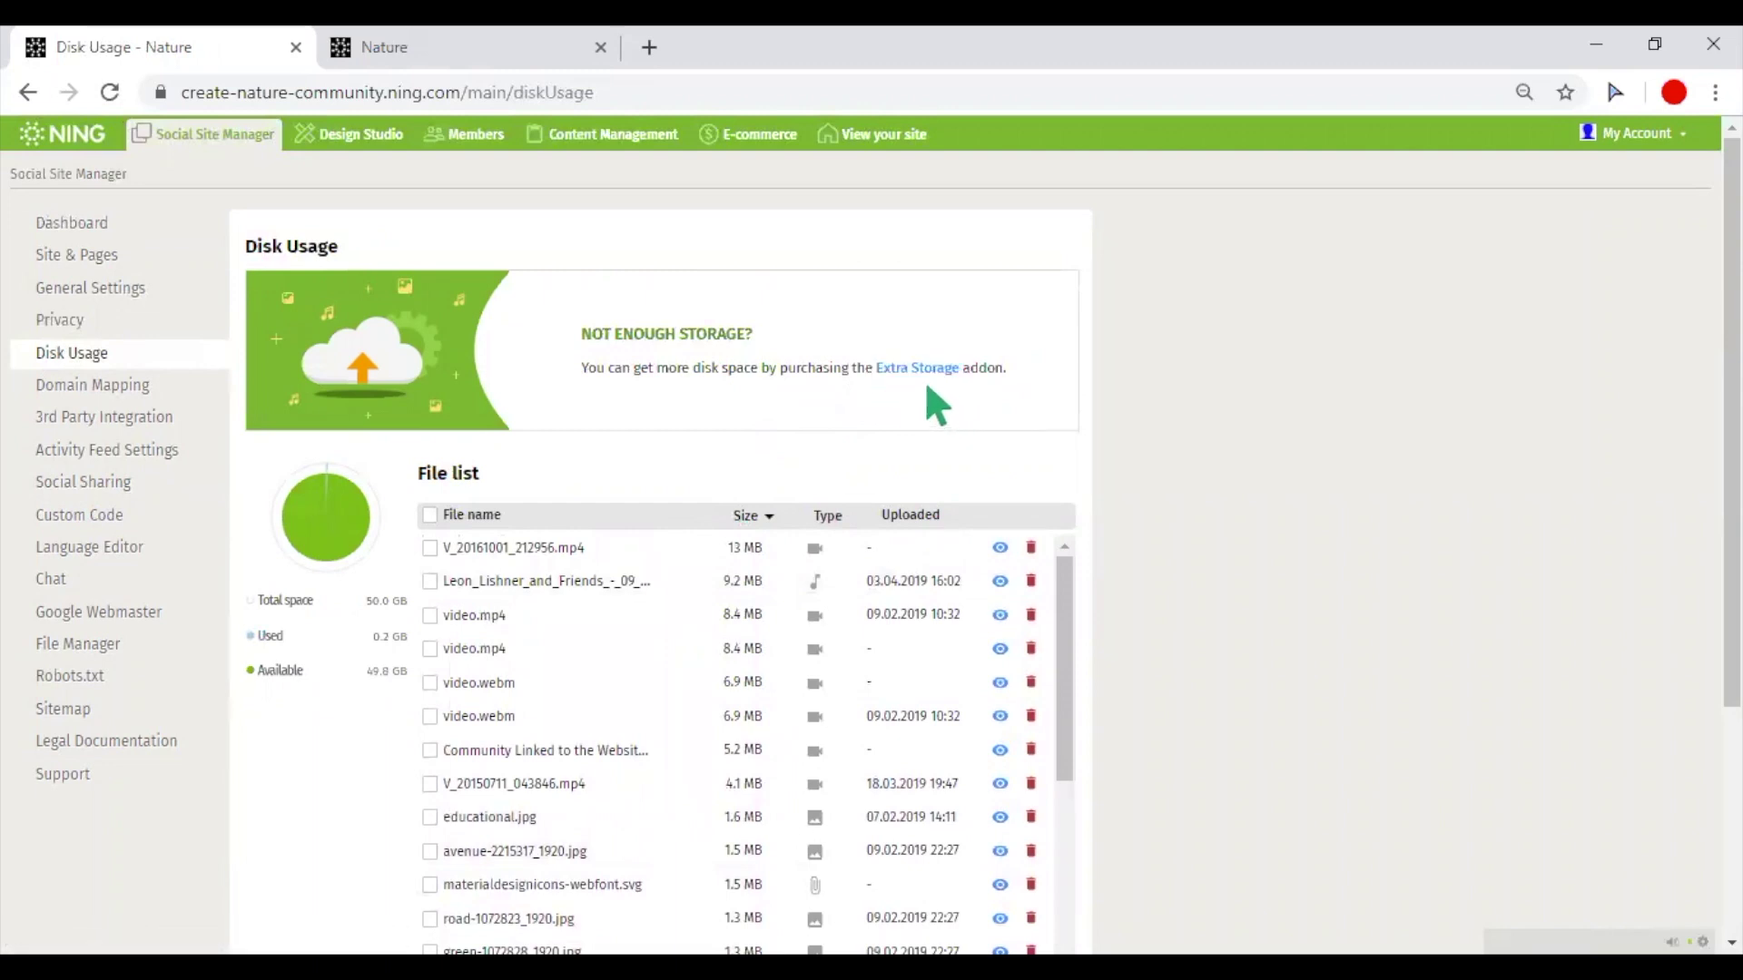
Step: In Domain Mapping, inspect the .ning.com address and add a blank alternative domain field
left_click(132, 387)
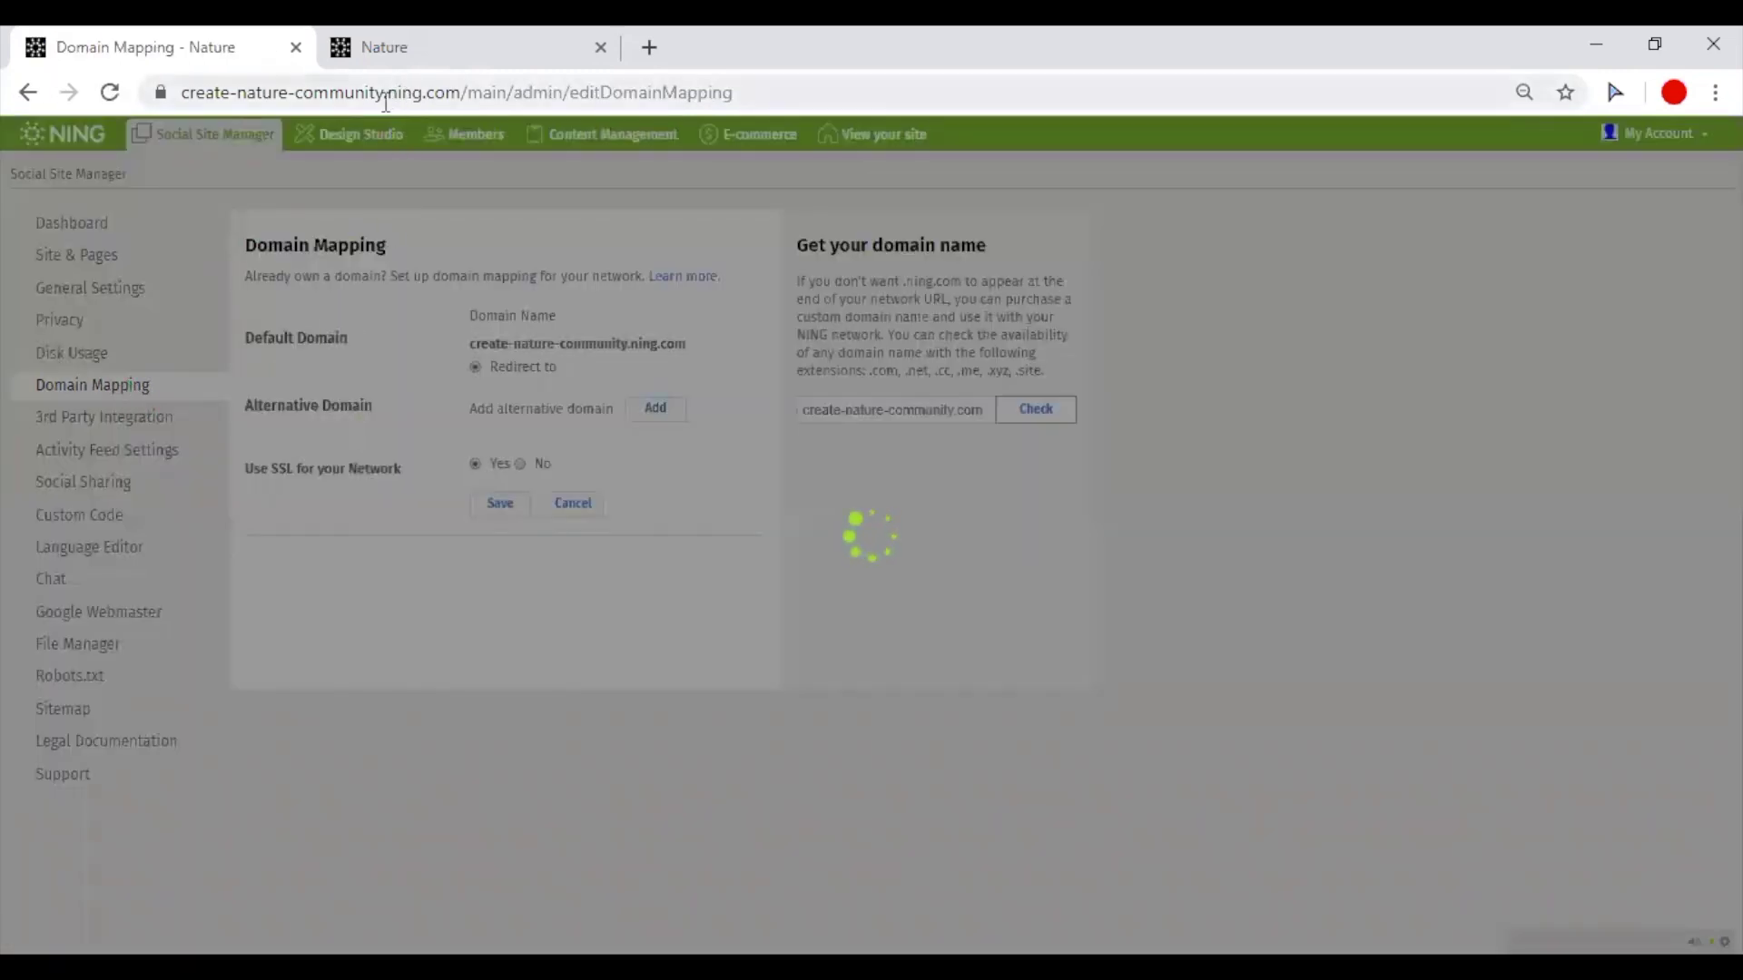
left_click(386, 92)
left_click_drag(401, 102, 470, 98)
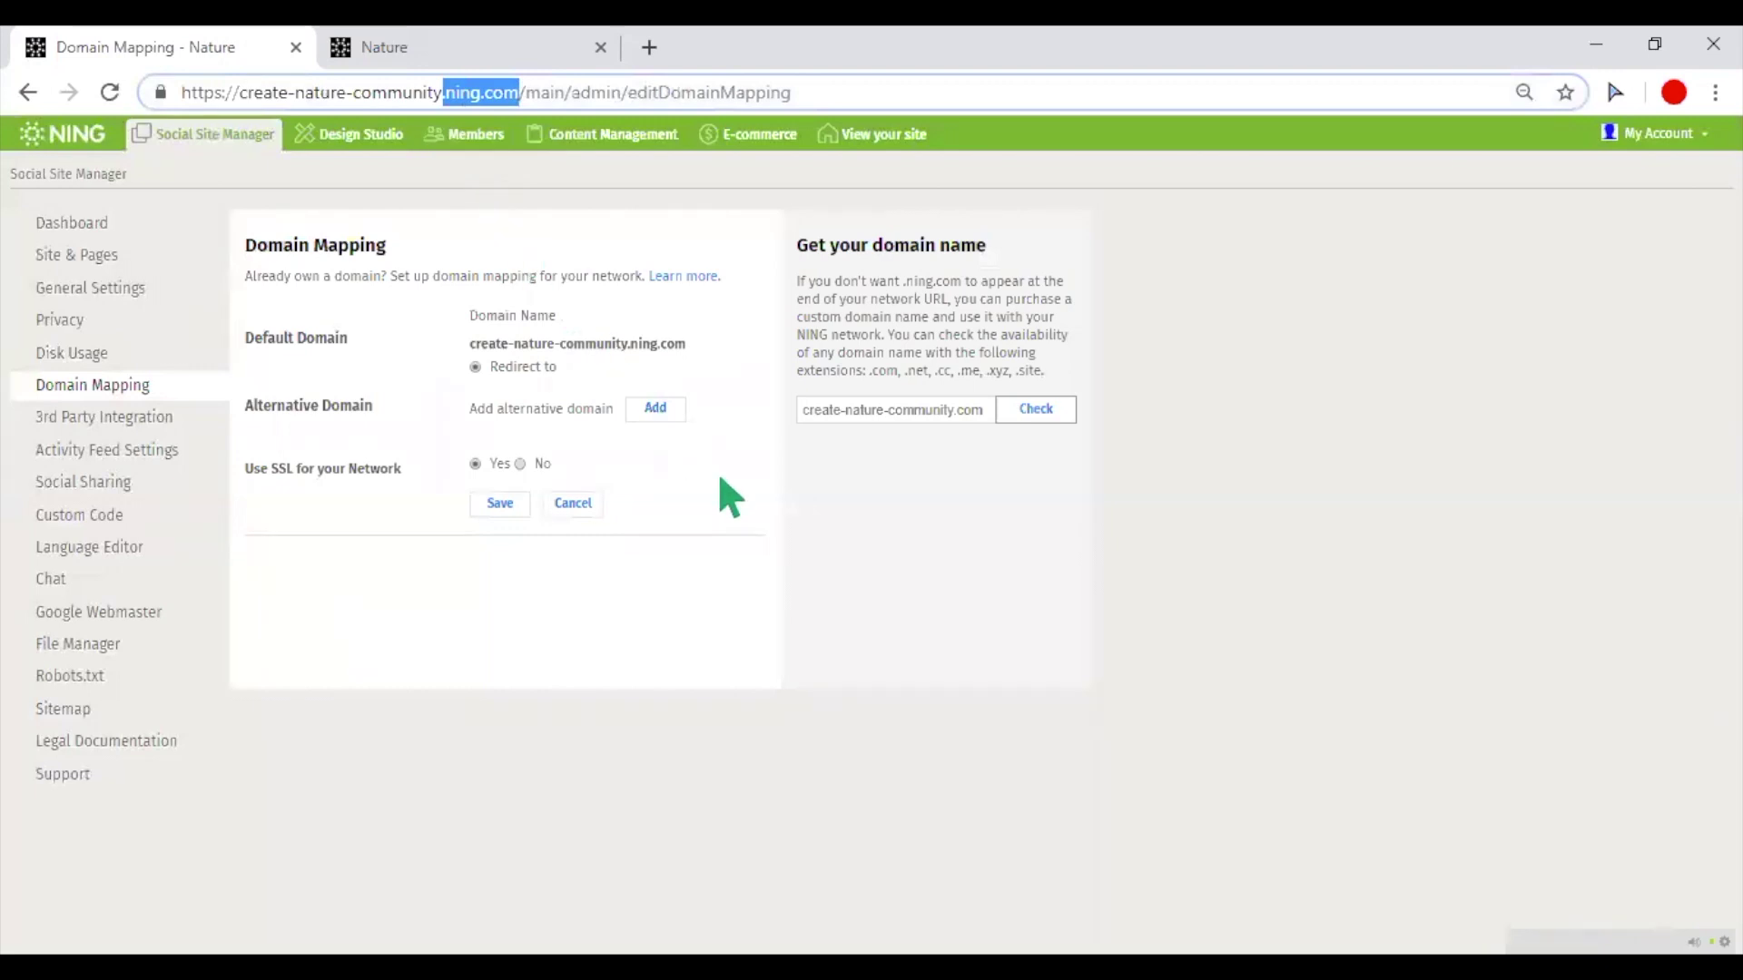
left_click(726, 481)
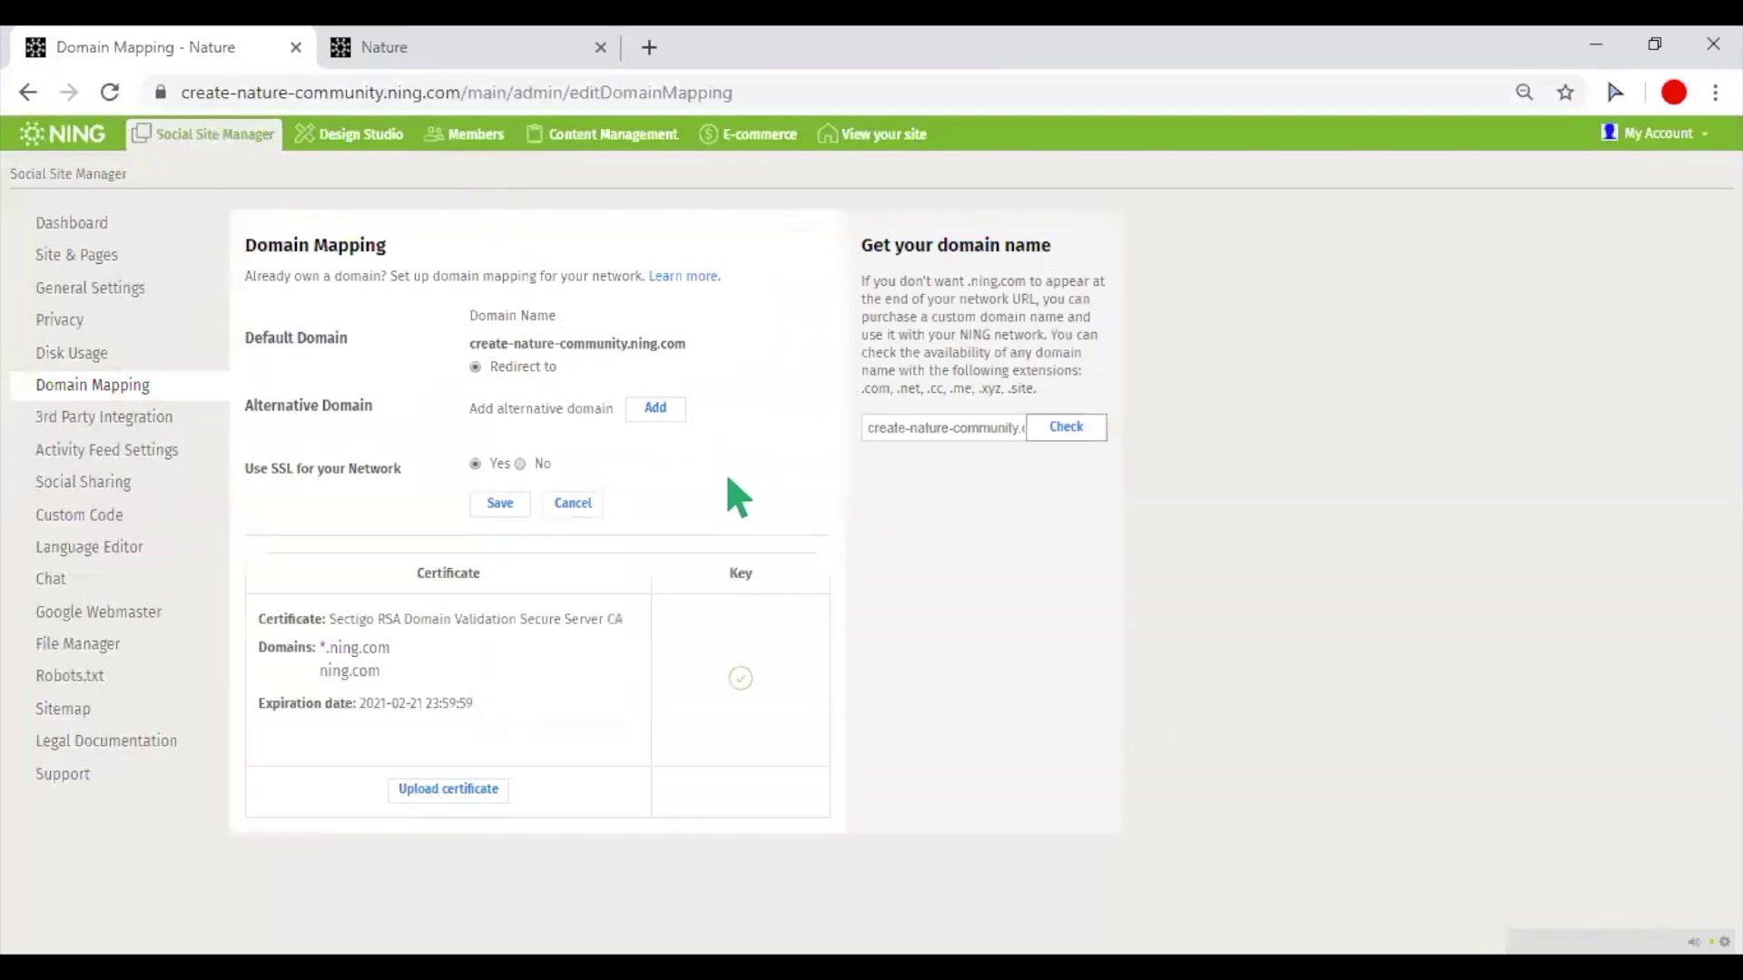
left_click(655, 410)
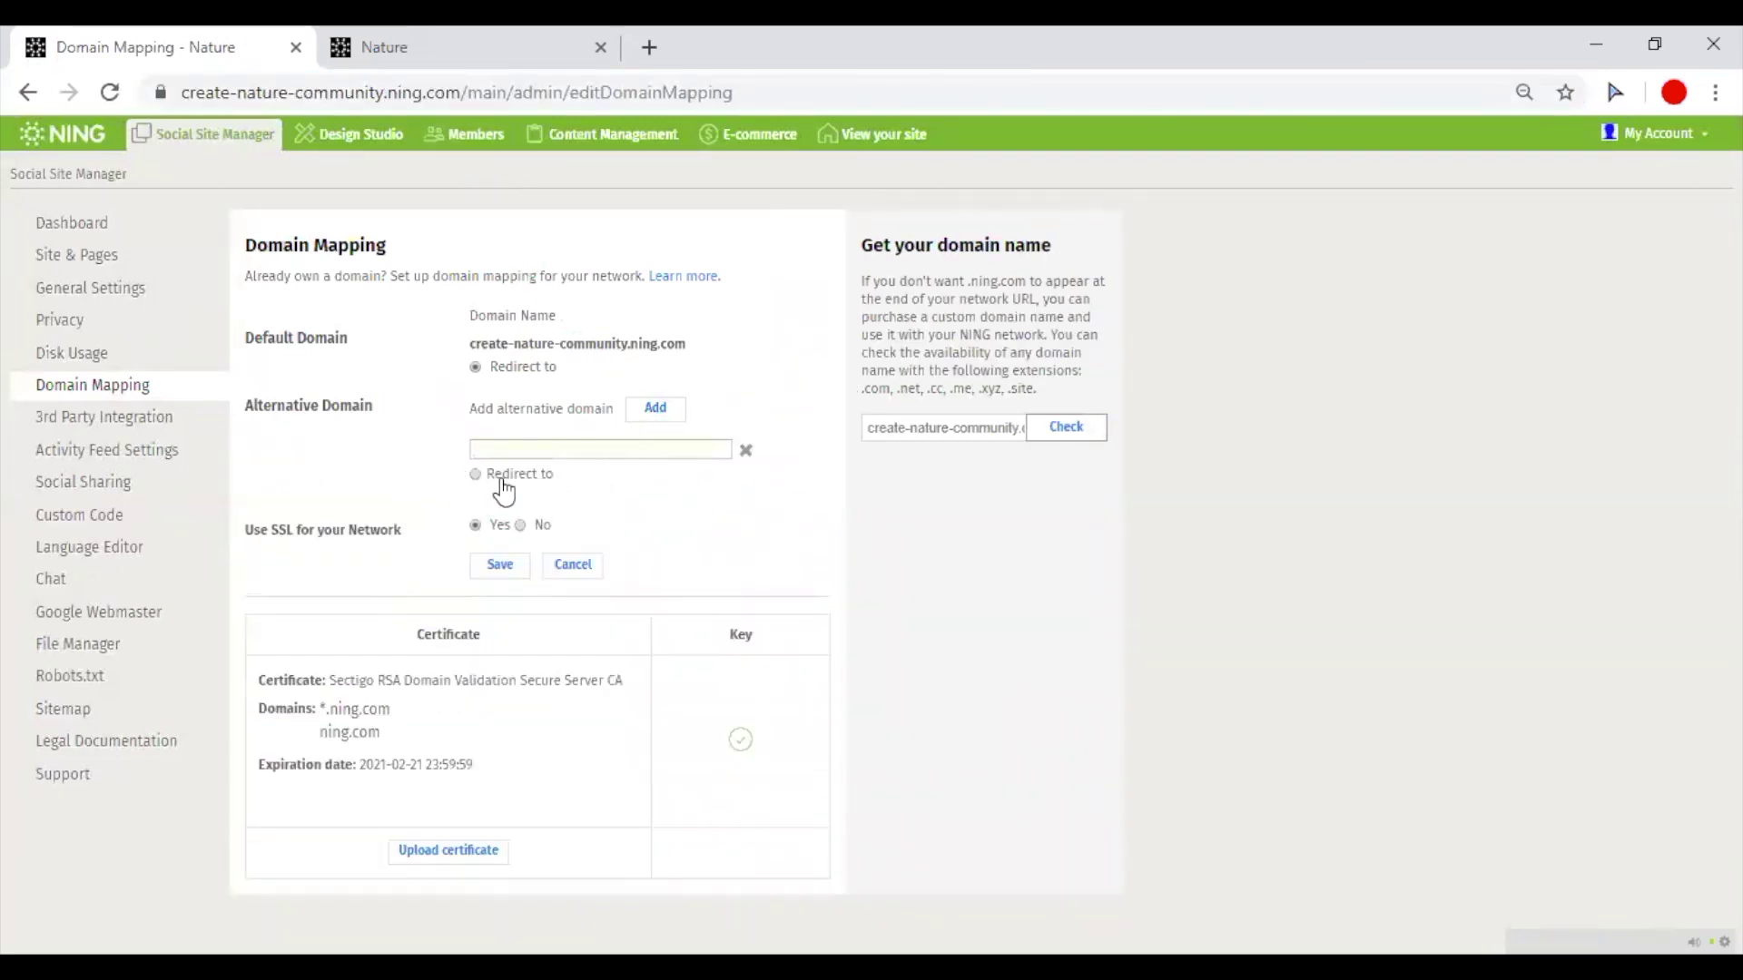
left_click(526, 449)
left_click(879, 427)
Step: Review the connected apps on 3rd Party Integration, then go to Social Sharing
left_click(155, 416)
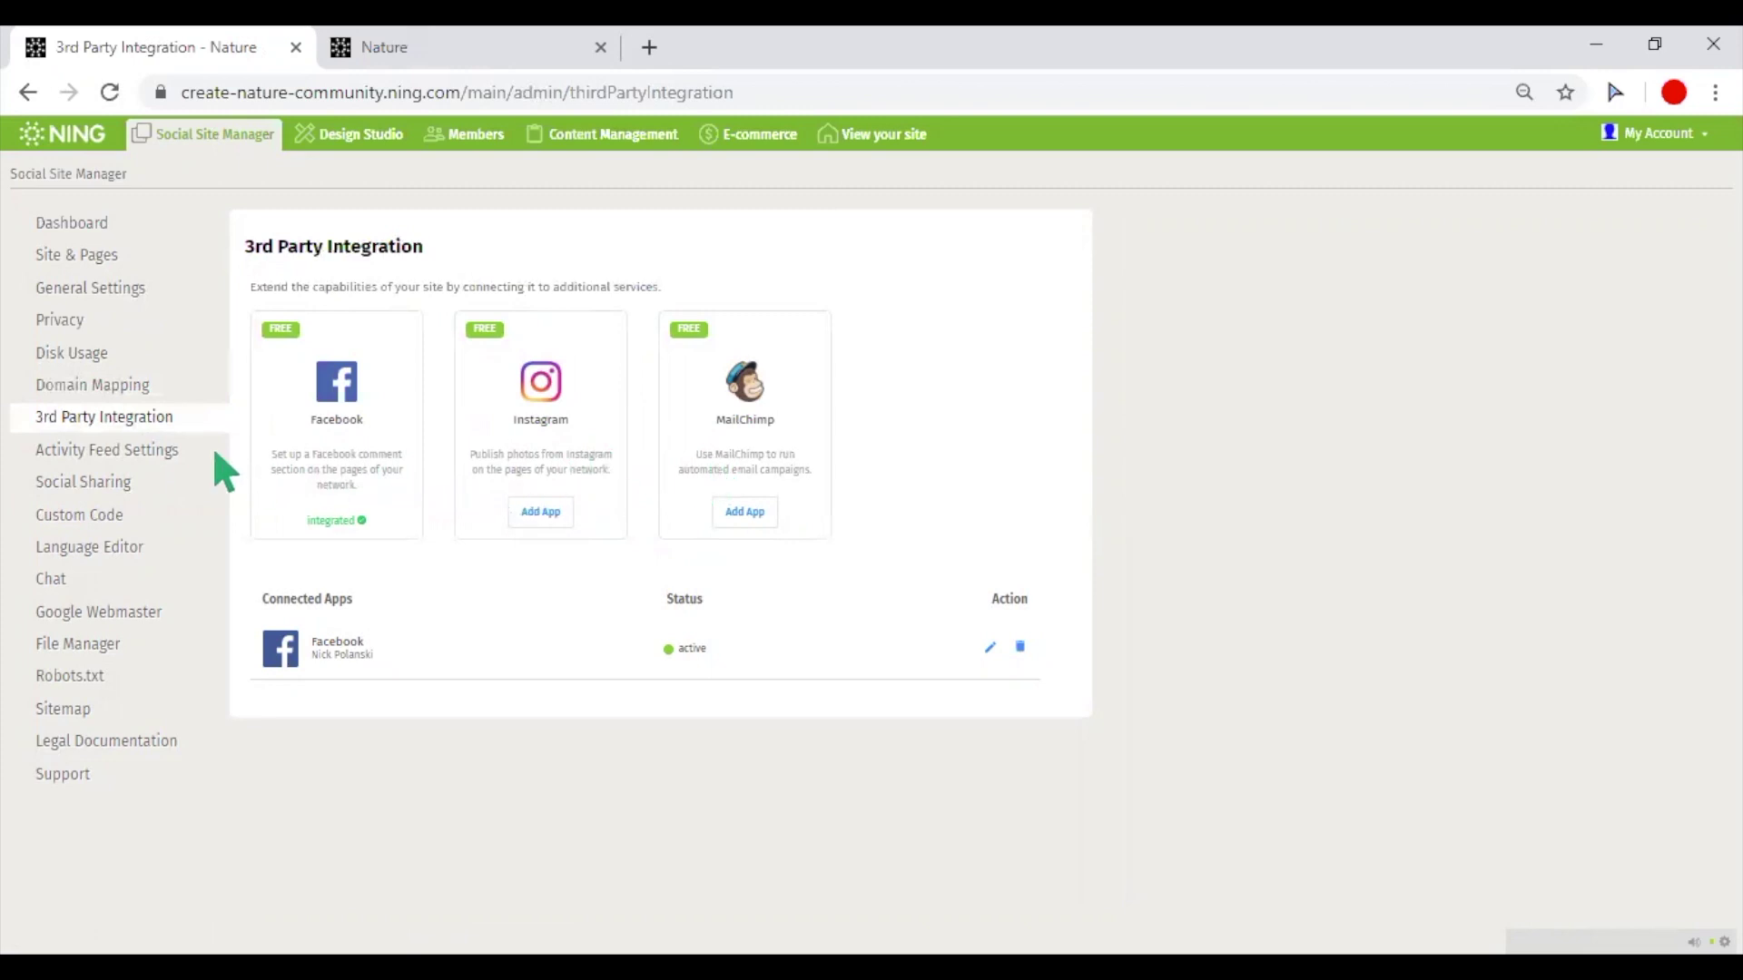
left_click(100, 485)
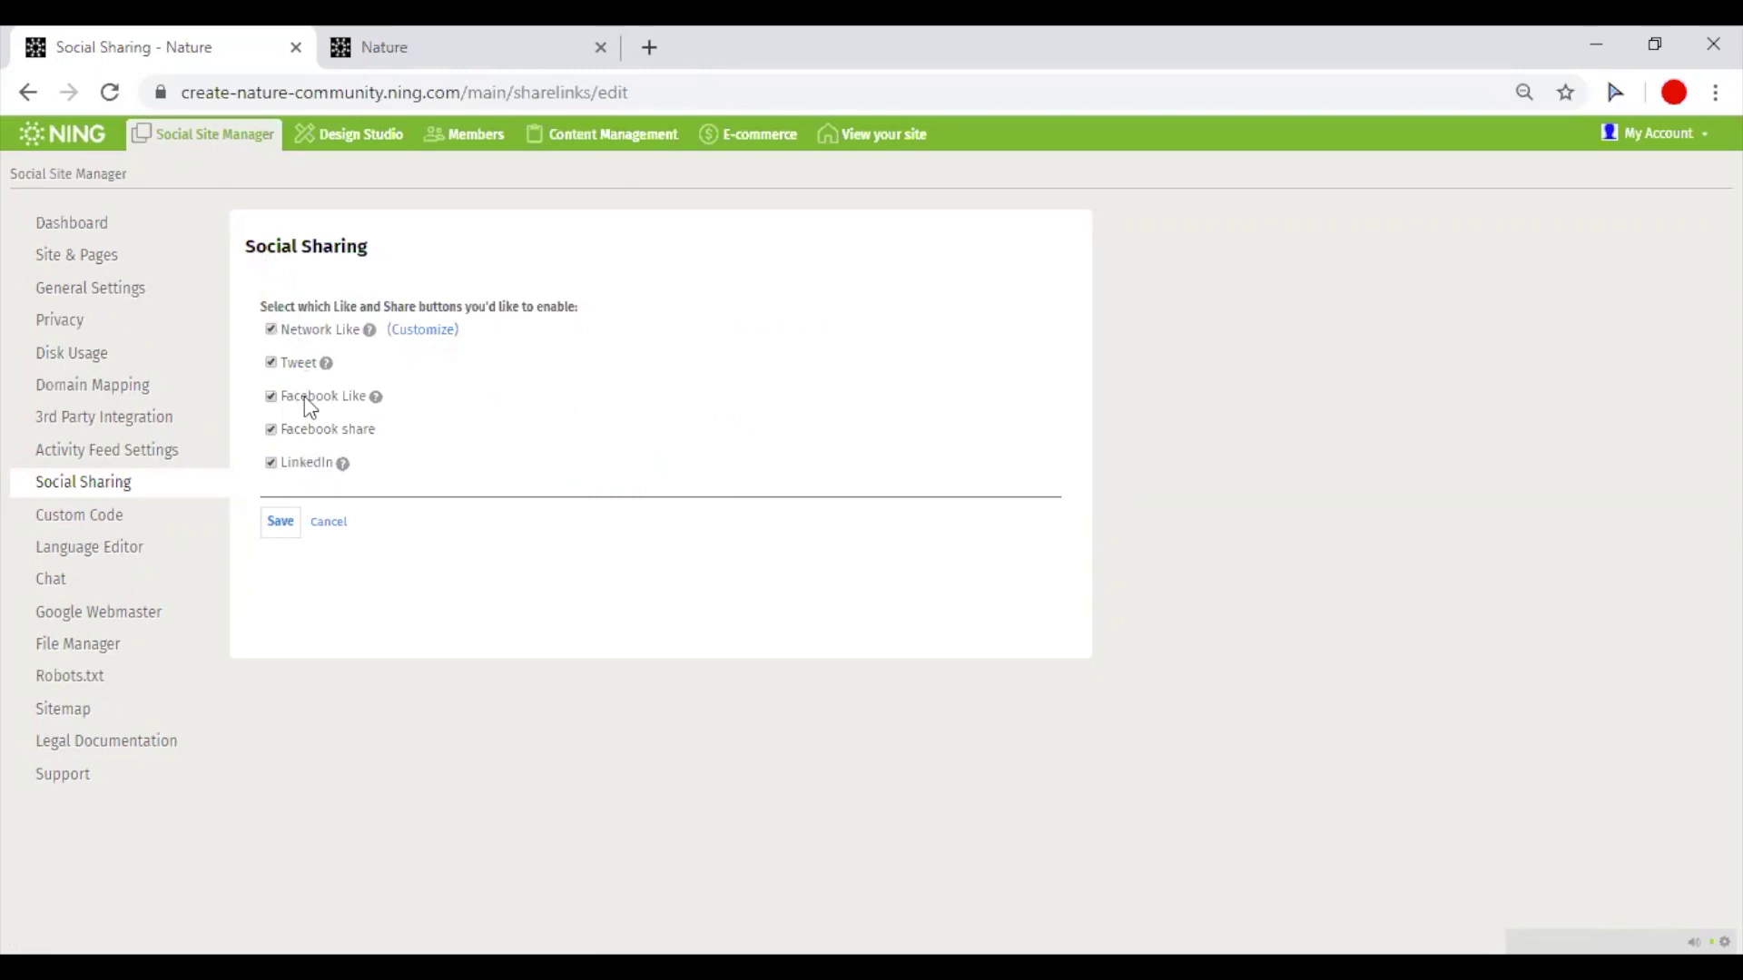
Step: Look over Custom Code and the Language Editor's new translation option, then go to Google Webmaster
left_click(110, 535)
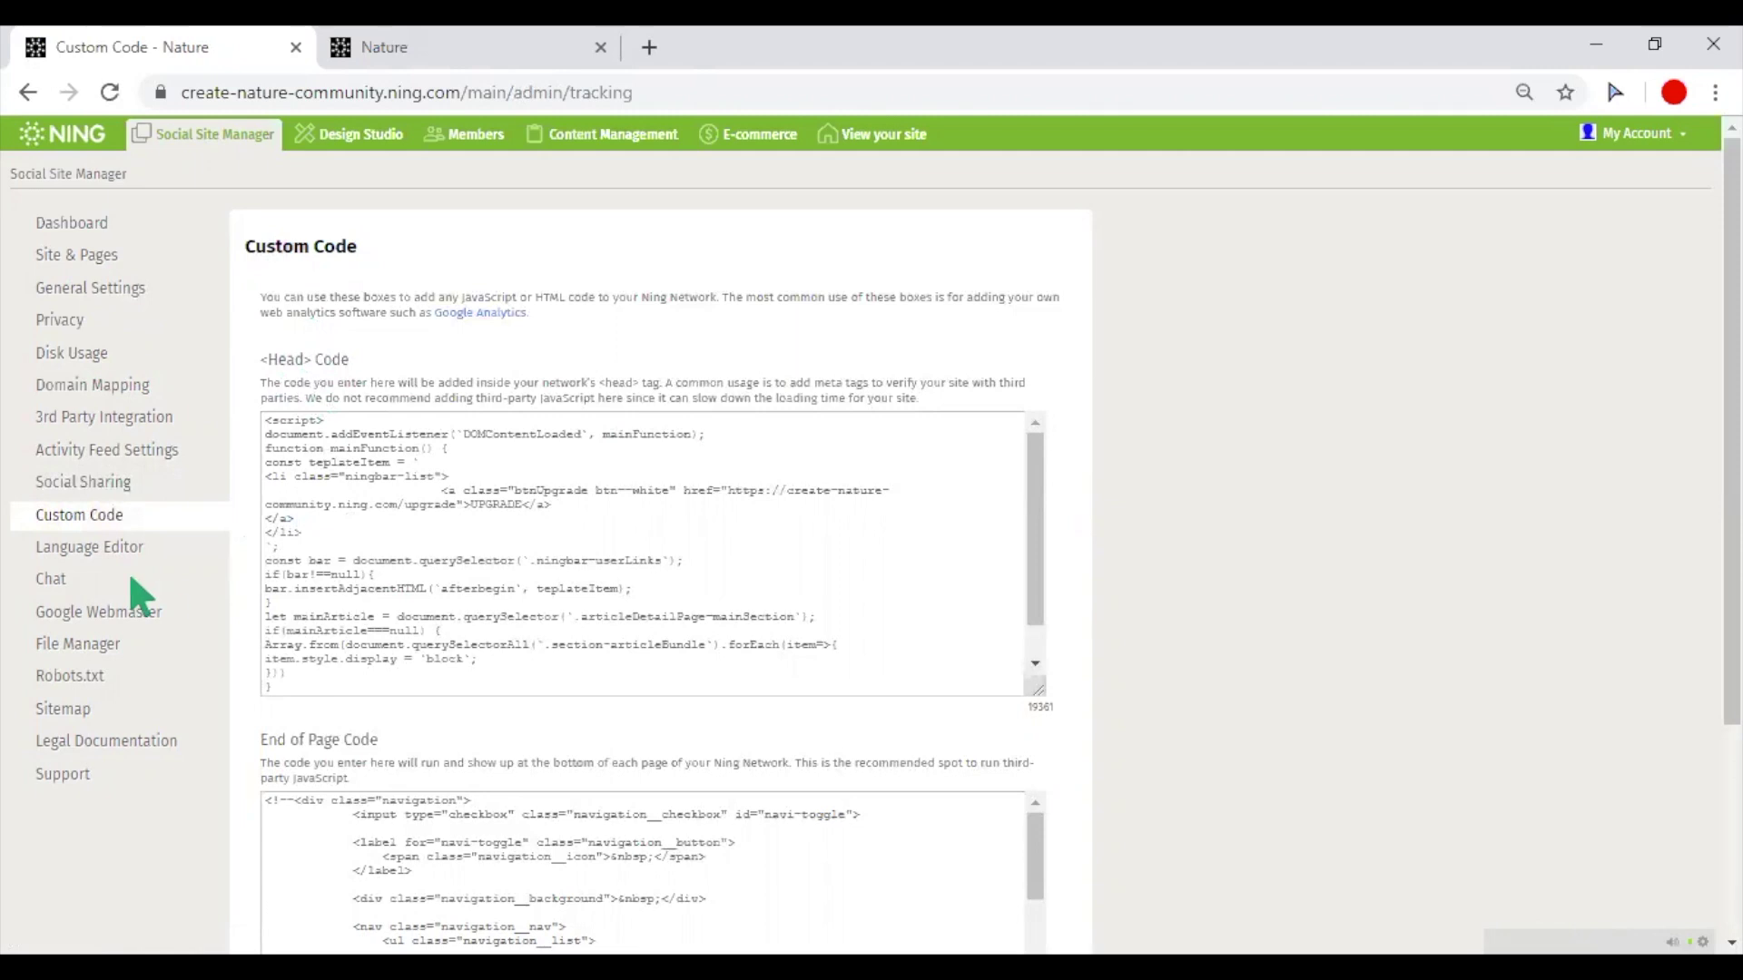
left_click(84, 552)
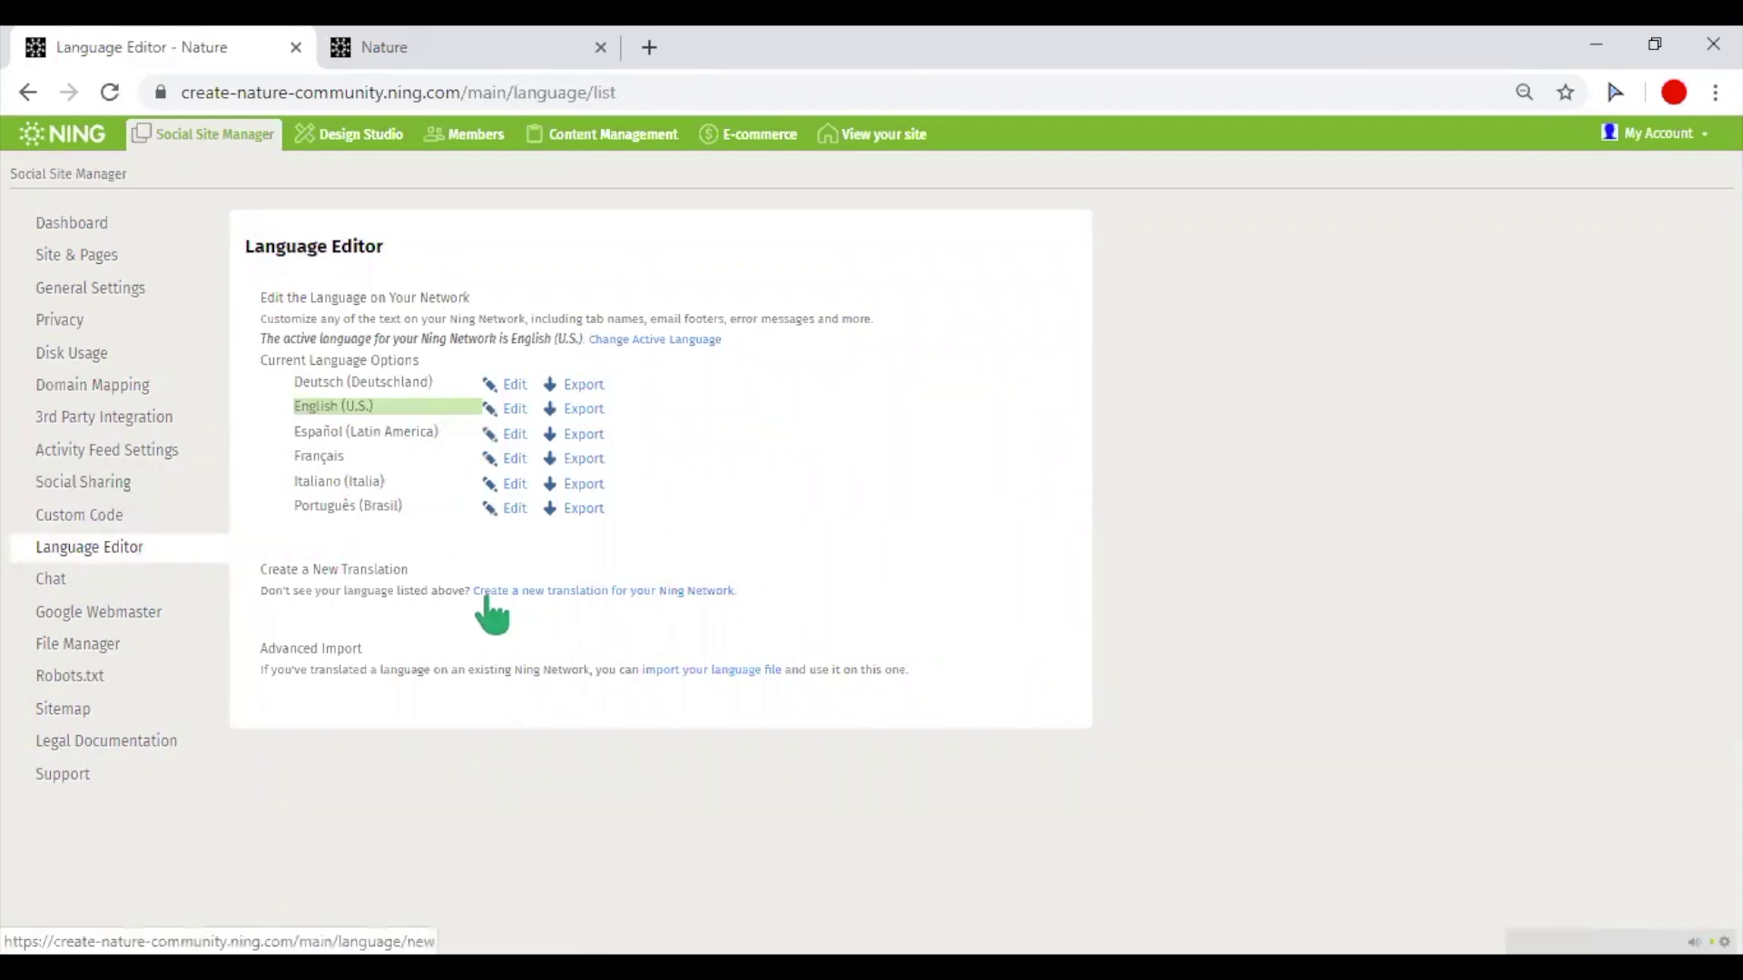
left_click_drag(463, 588, 782, 581)
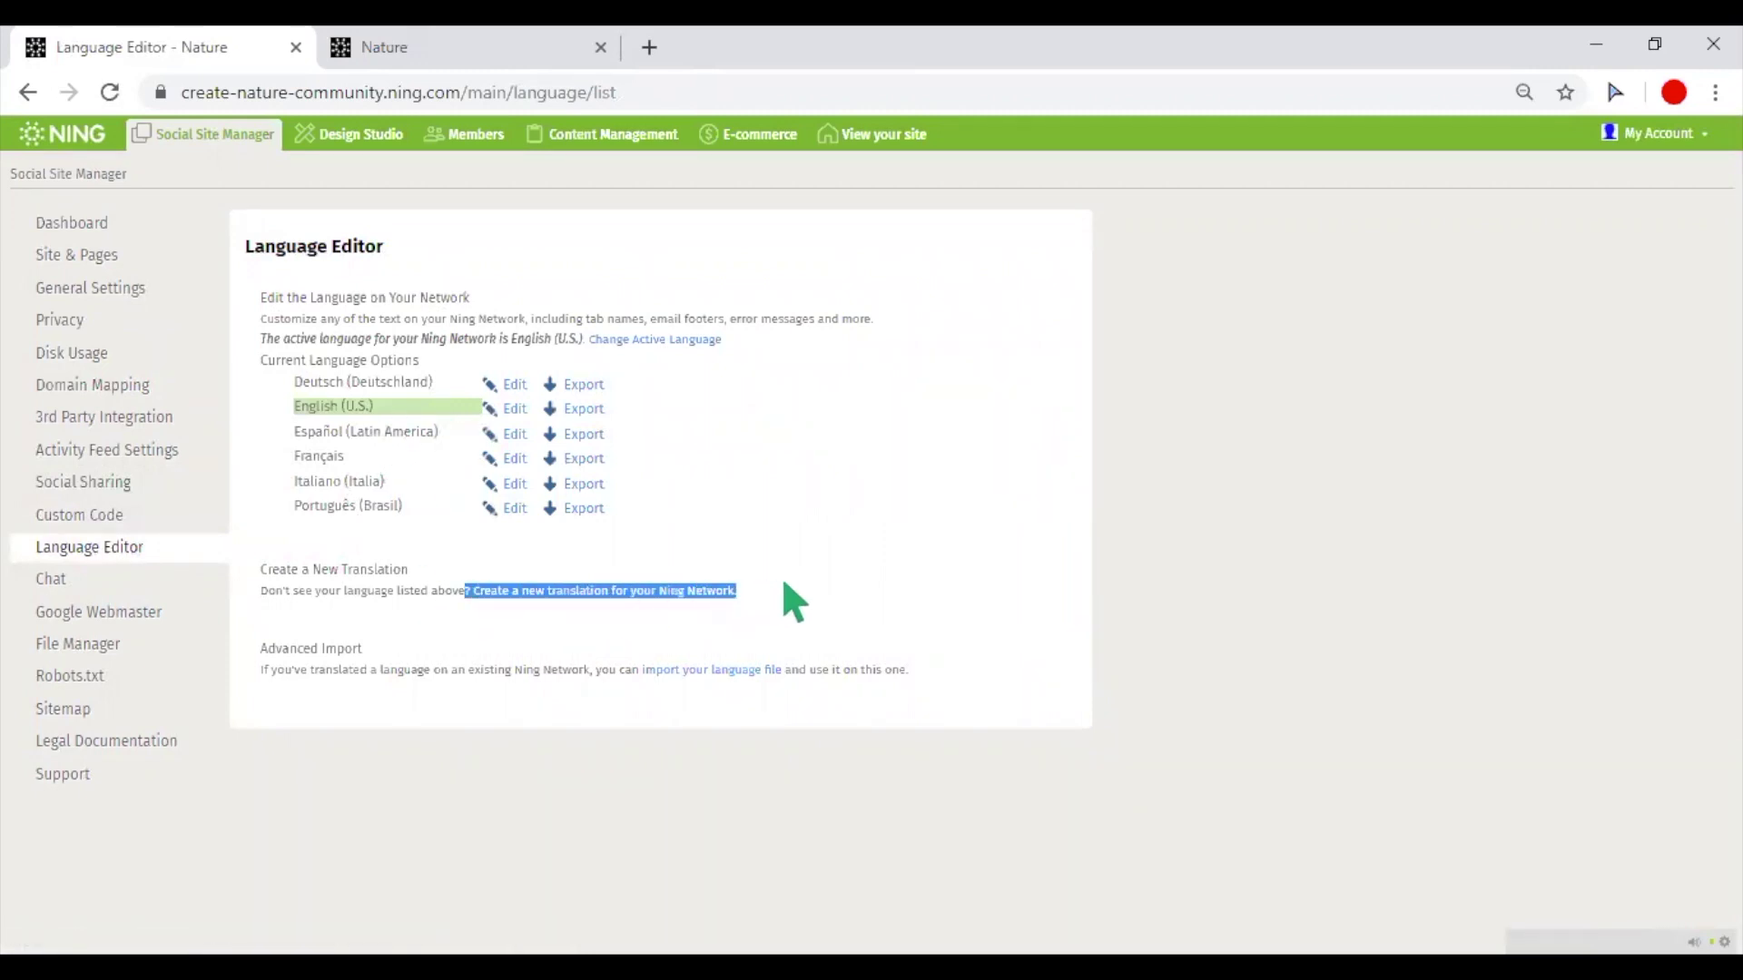
left_click(776, 579)
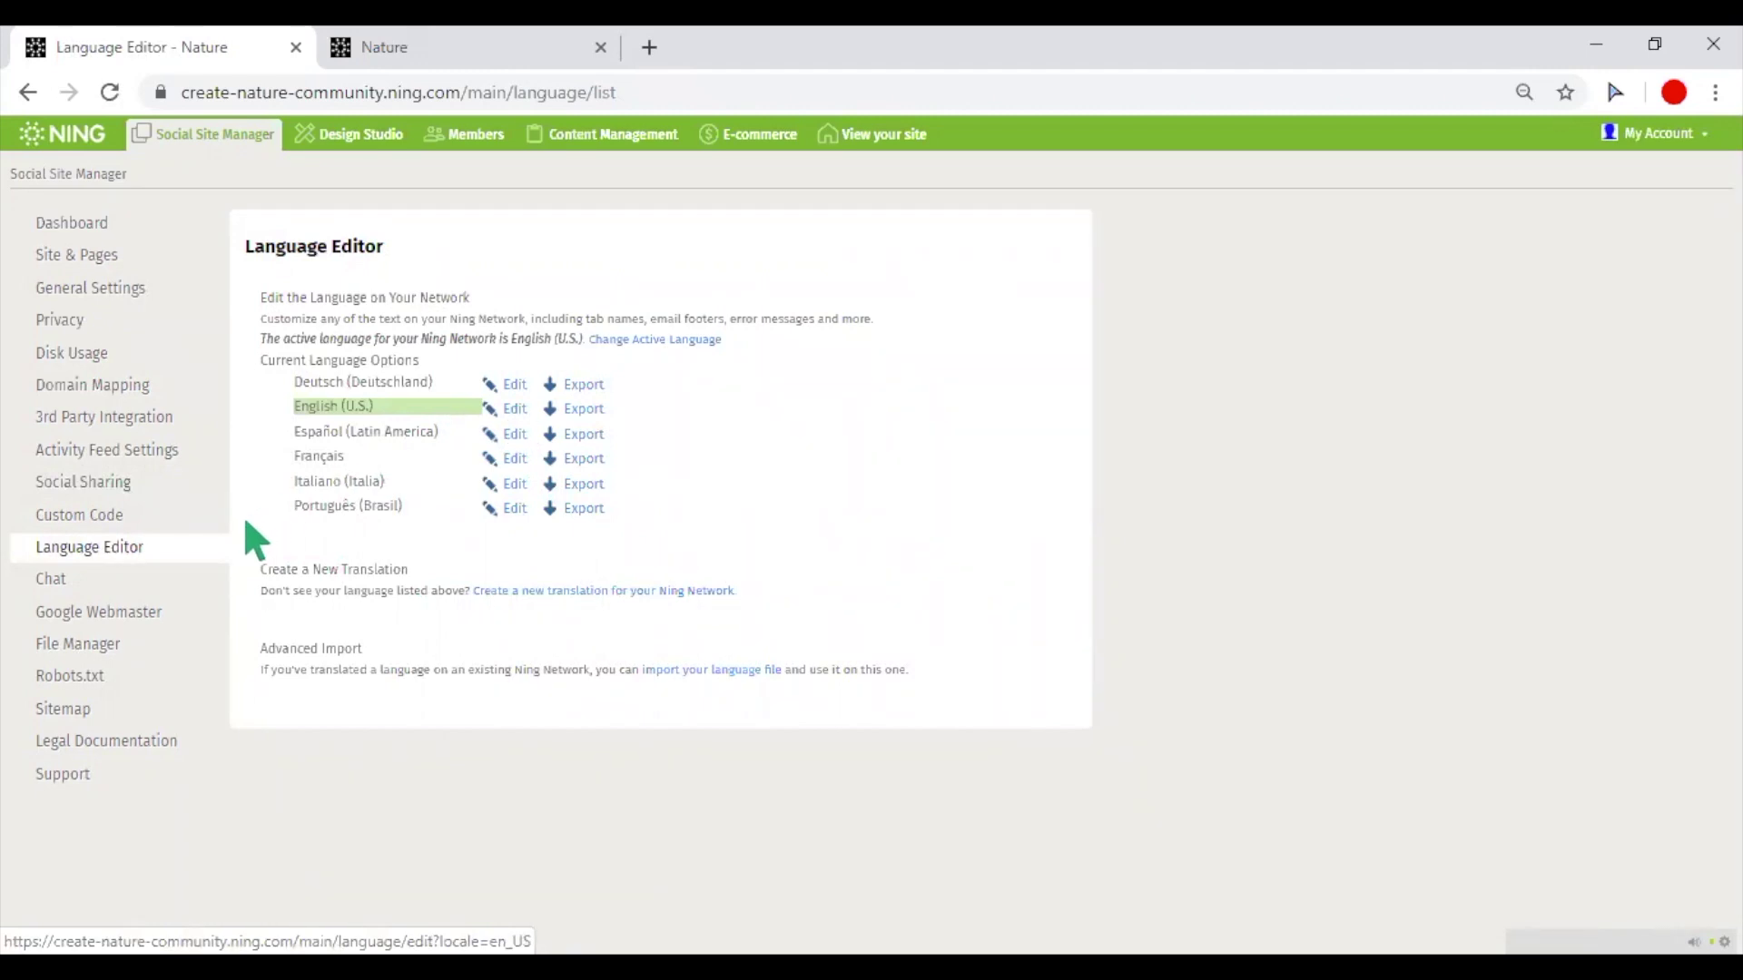
left_click(63, 614)
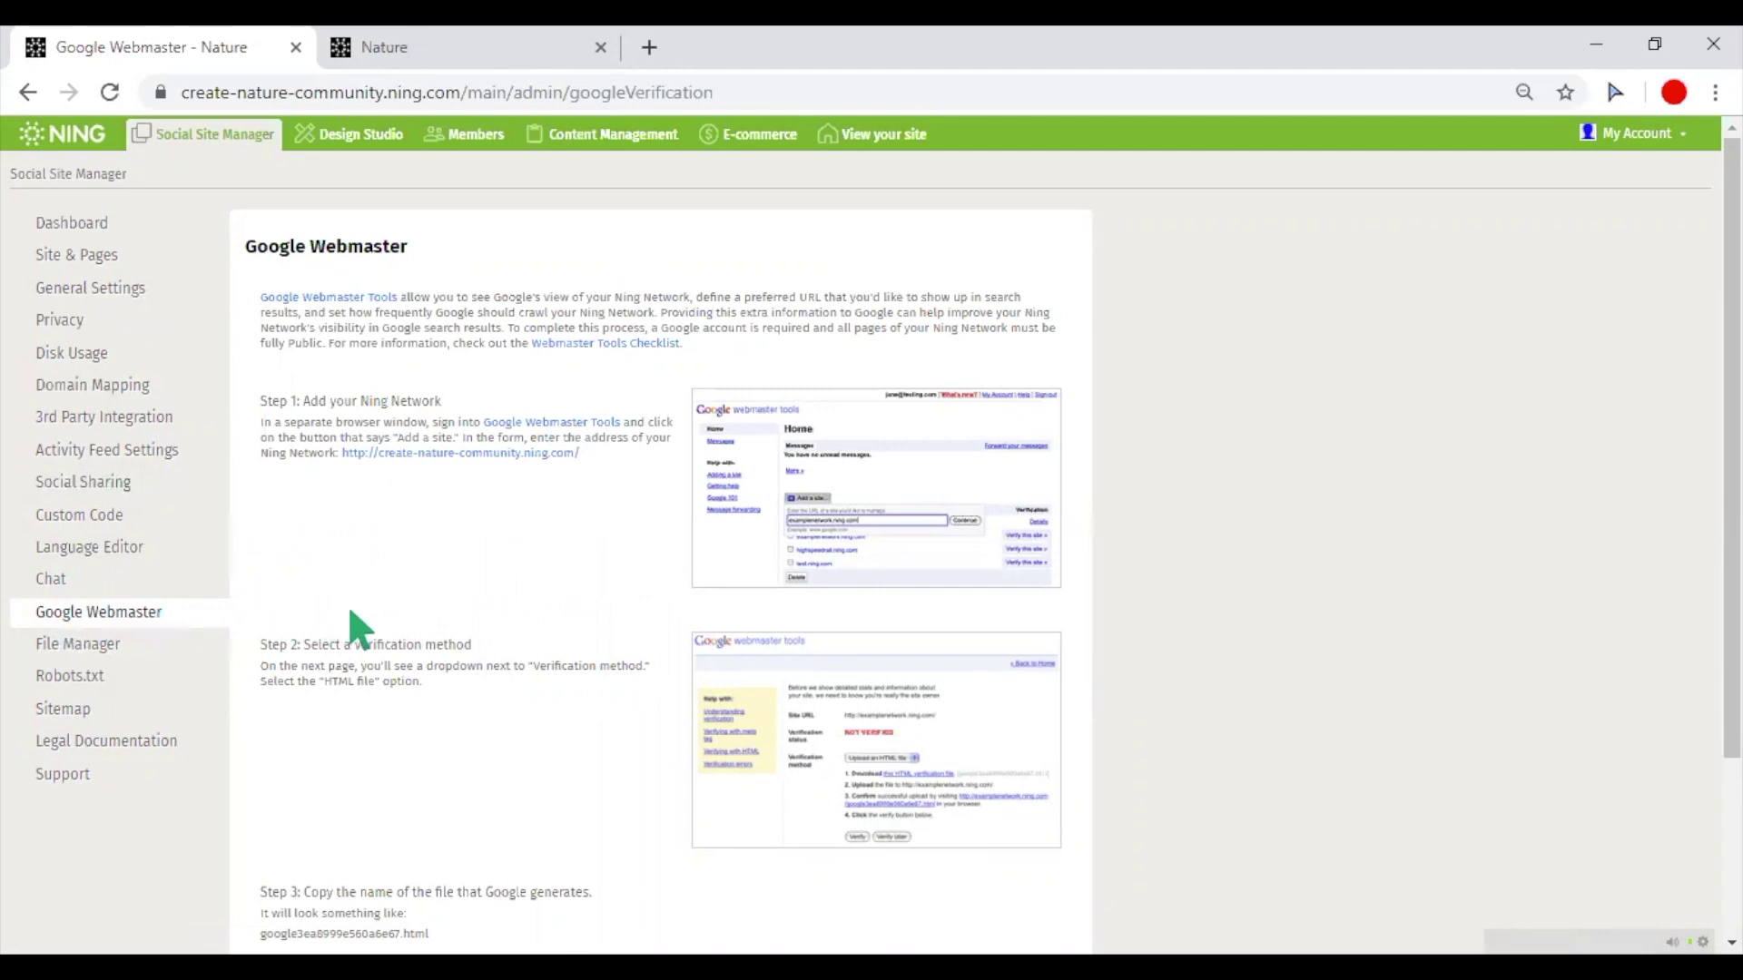
Step: In File Manager, reveal and select the first file's permanent link
scroll(349, 611, "down", 2)
left_click(122, 530)
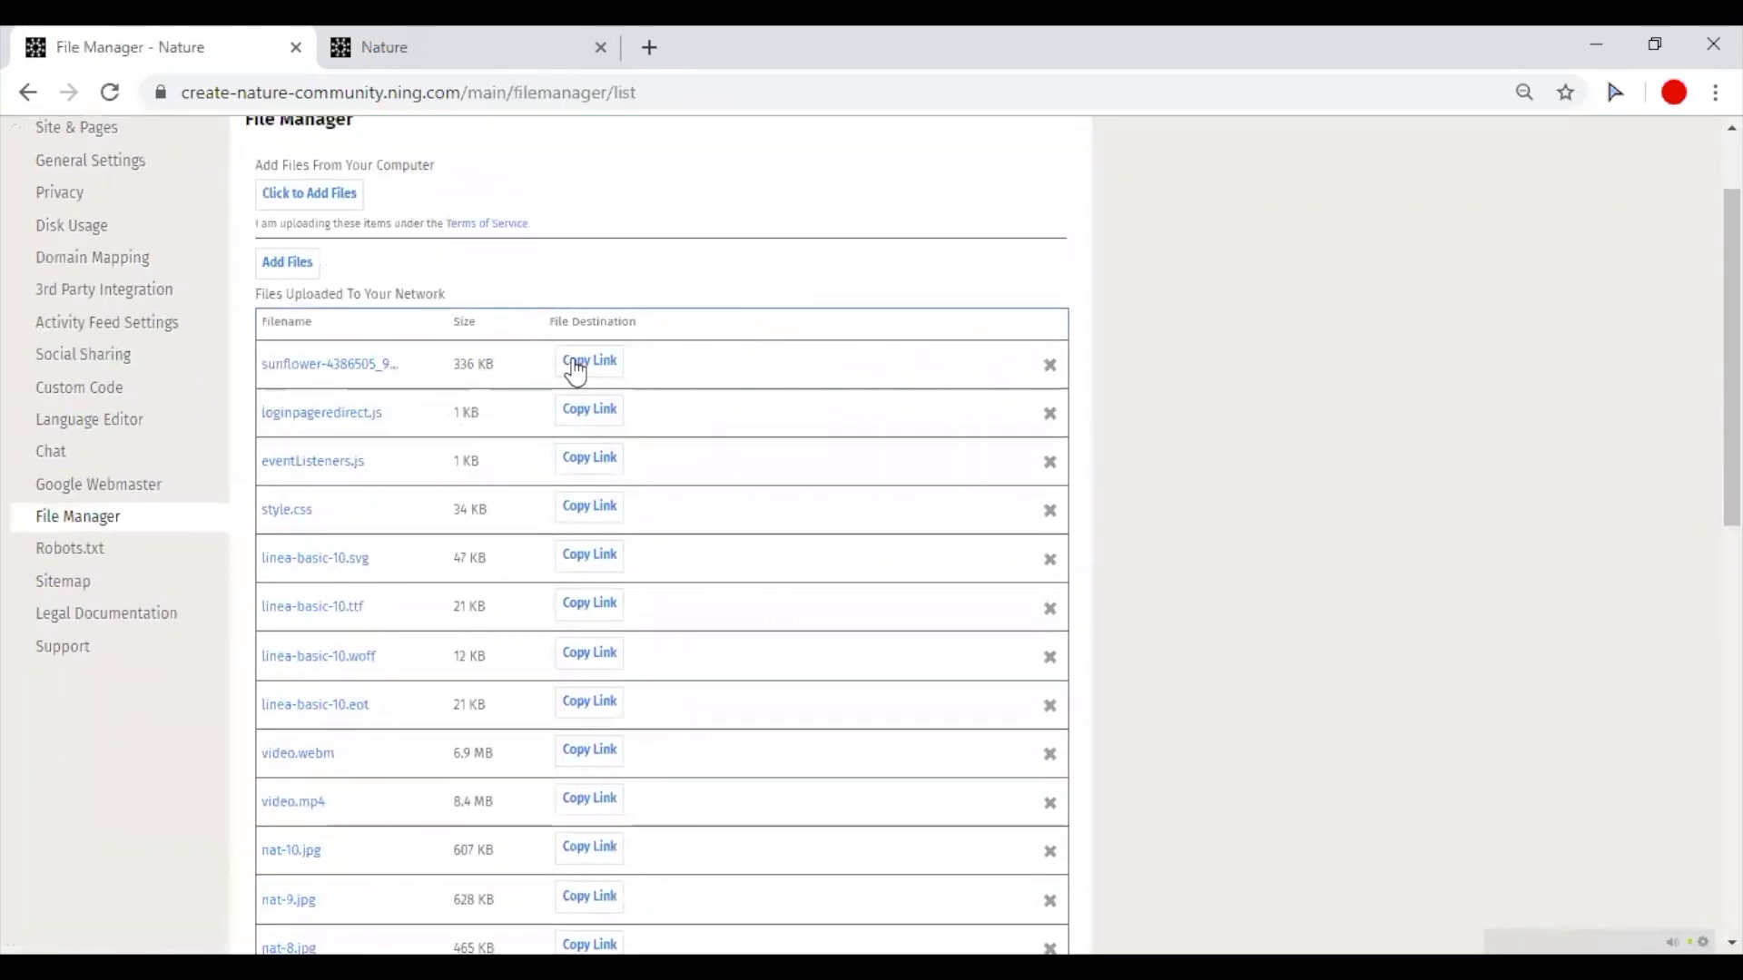
scroll(575, 370, "up", 2)
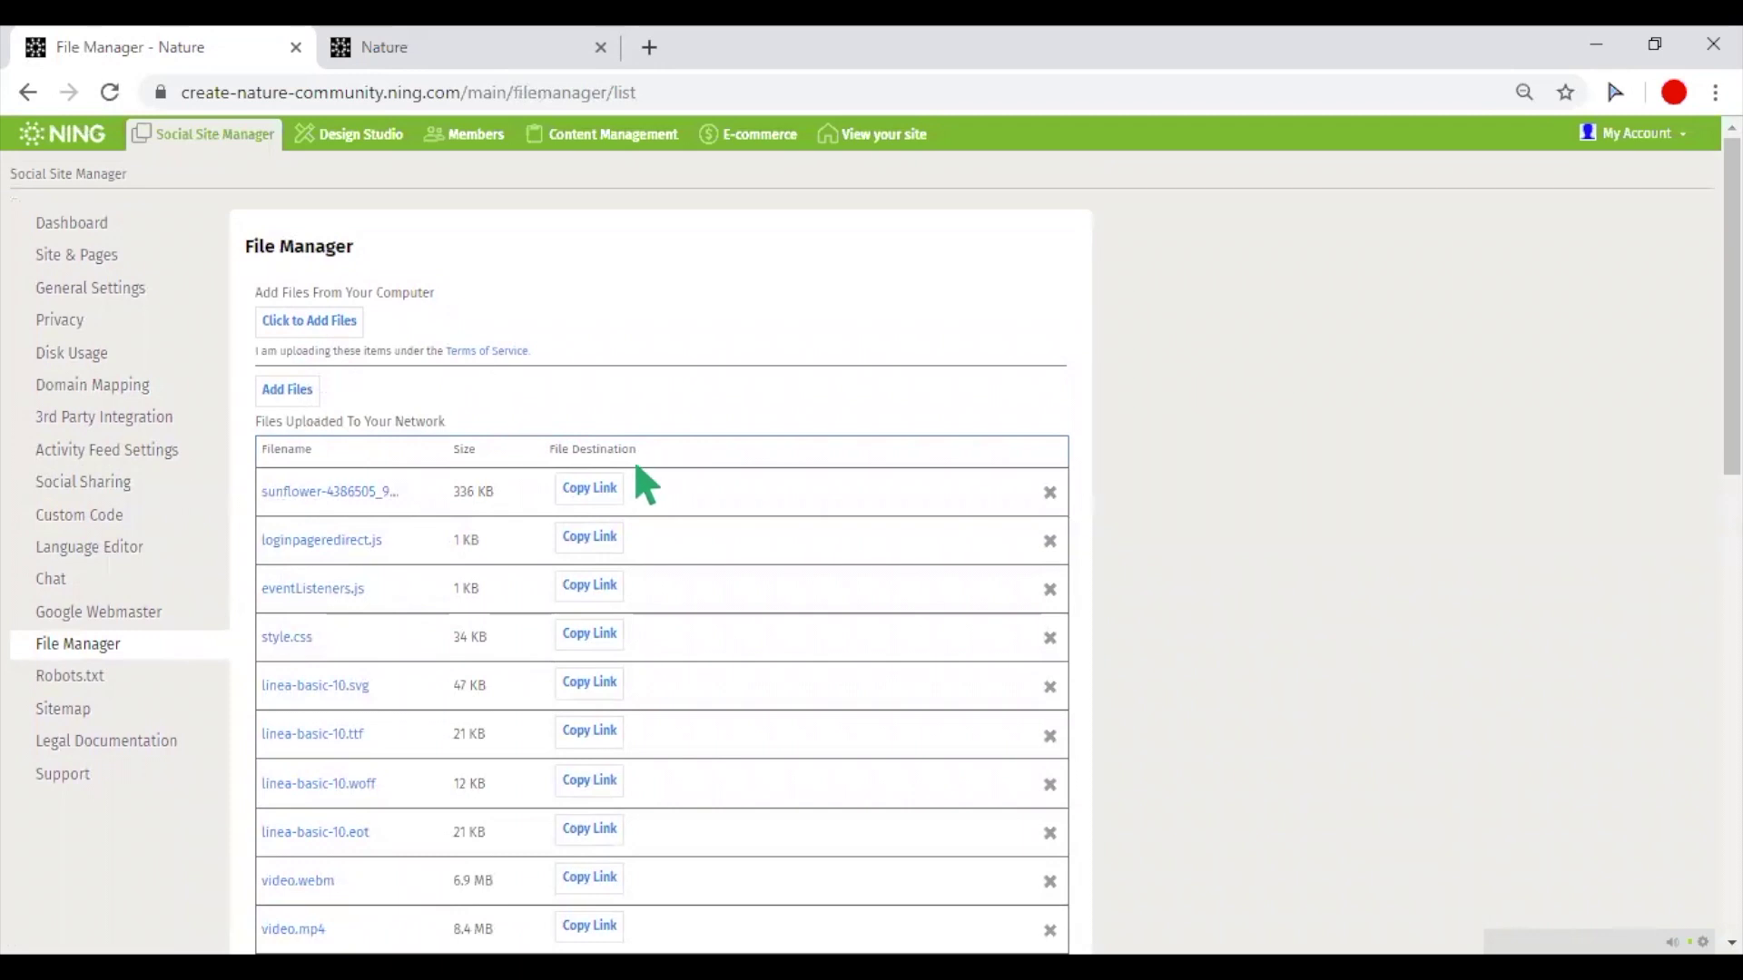
left_click(608, 491)
left_click(689, 517)
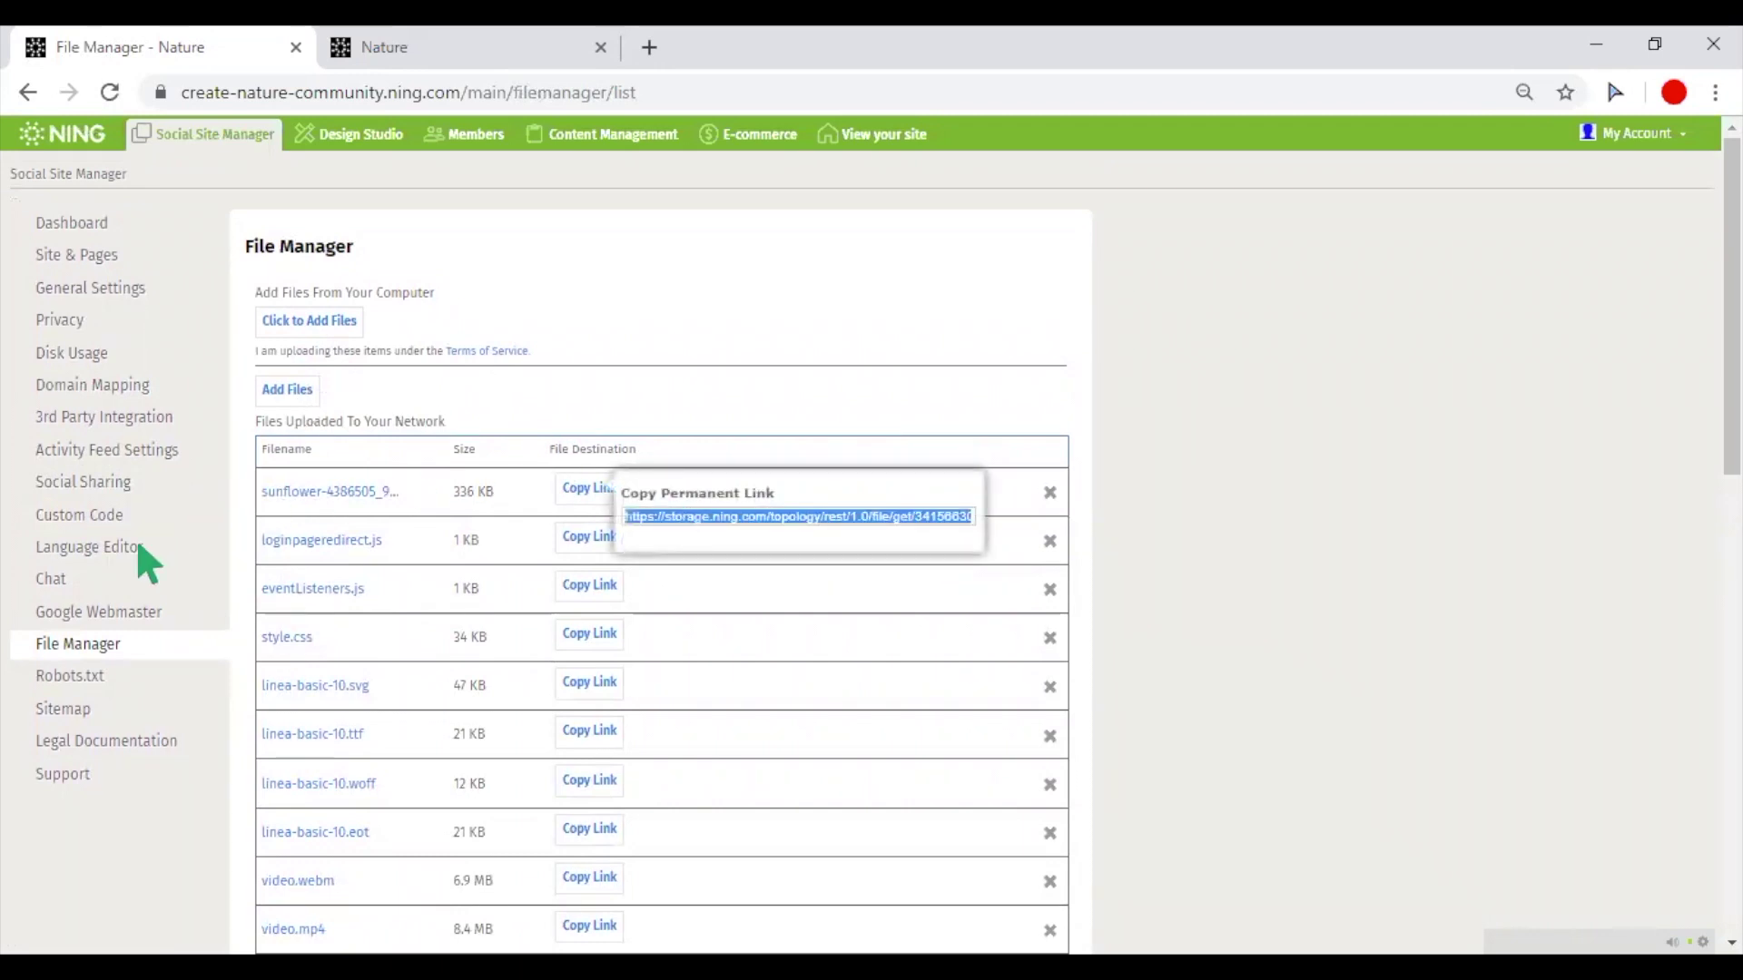
Step: Highlight the Disallow: /events/ rule in Robots.txt, then go to Sitemap
left_click(80, 675)
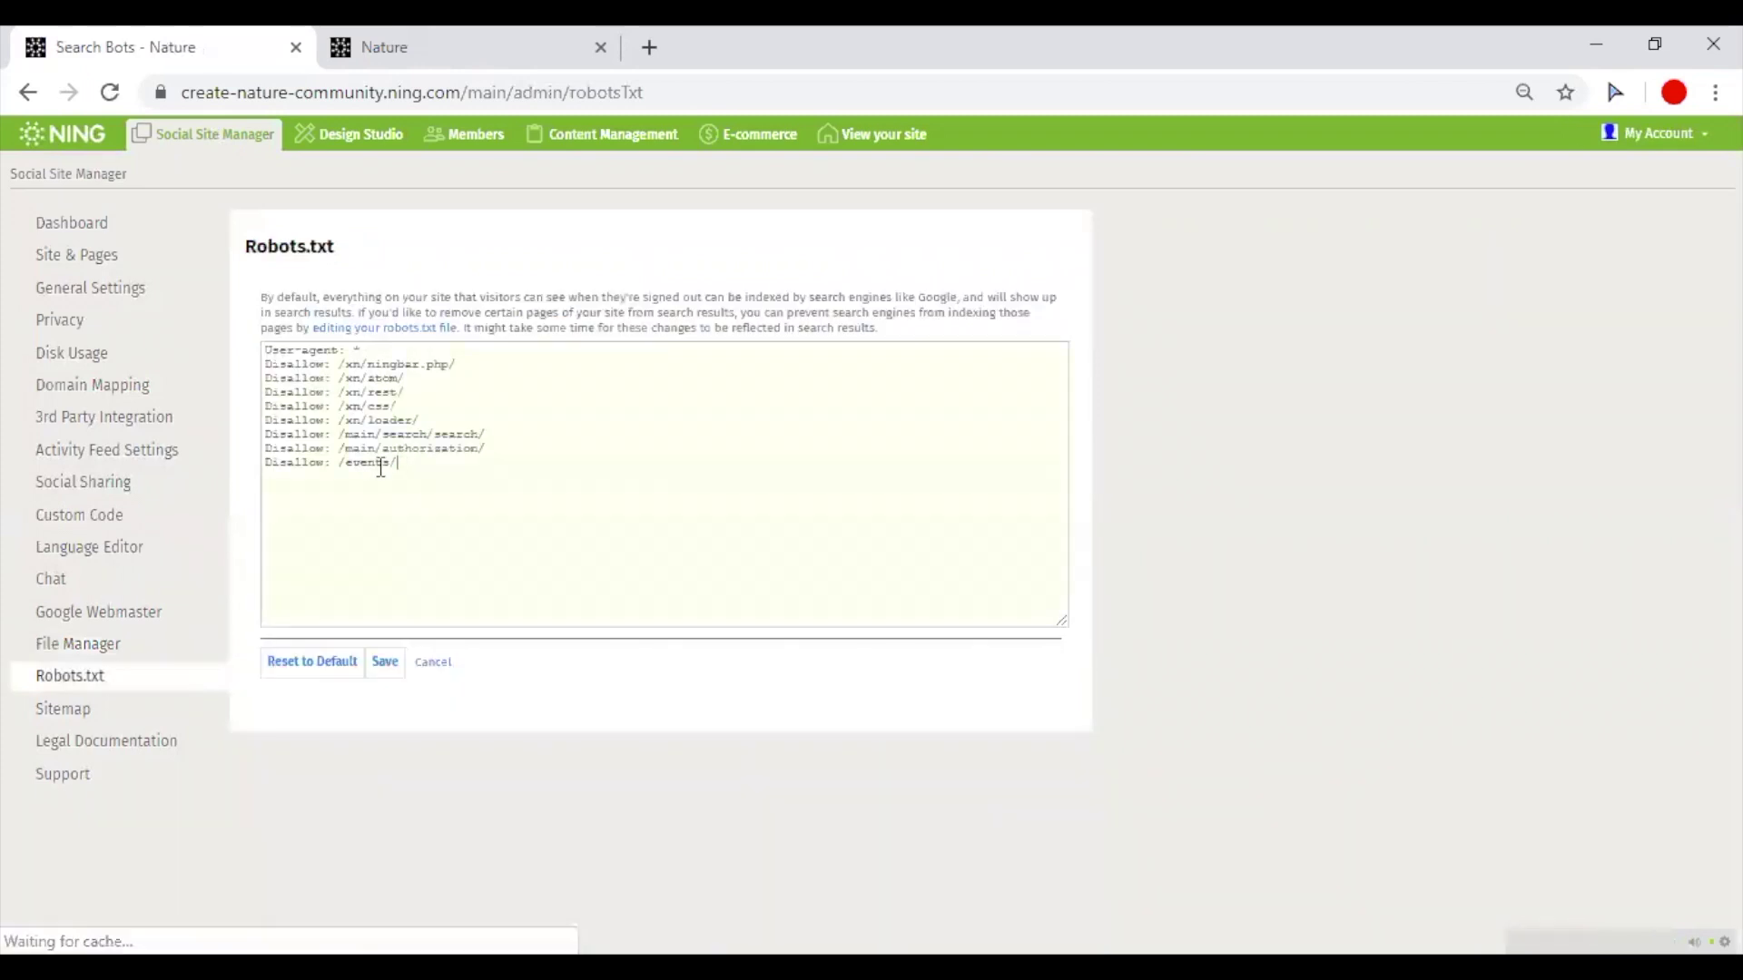
left_click_drag(397, 464, 266, 475)
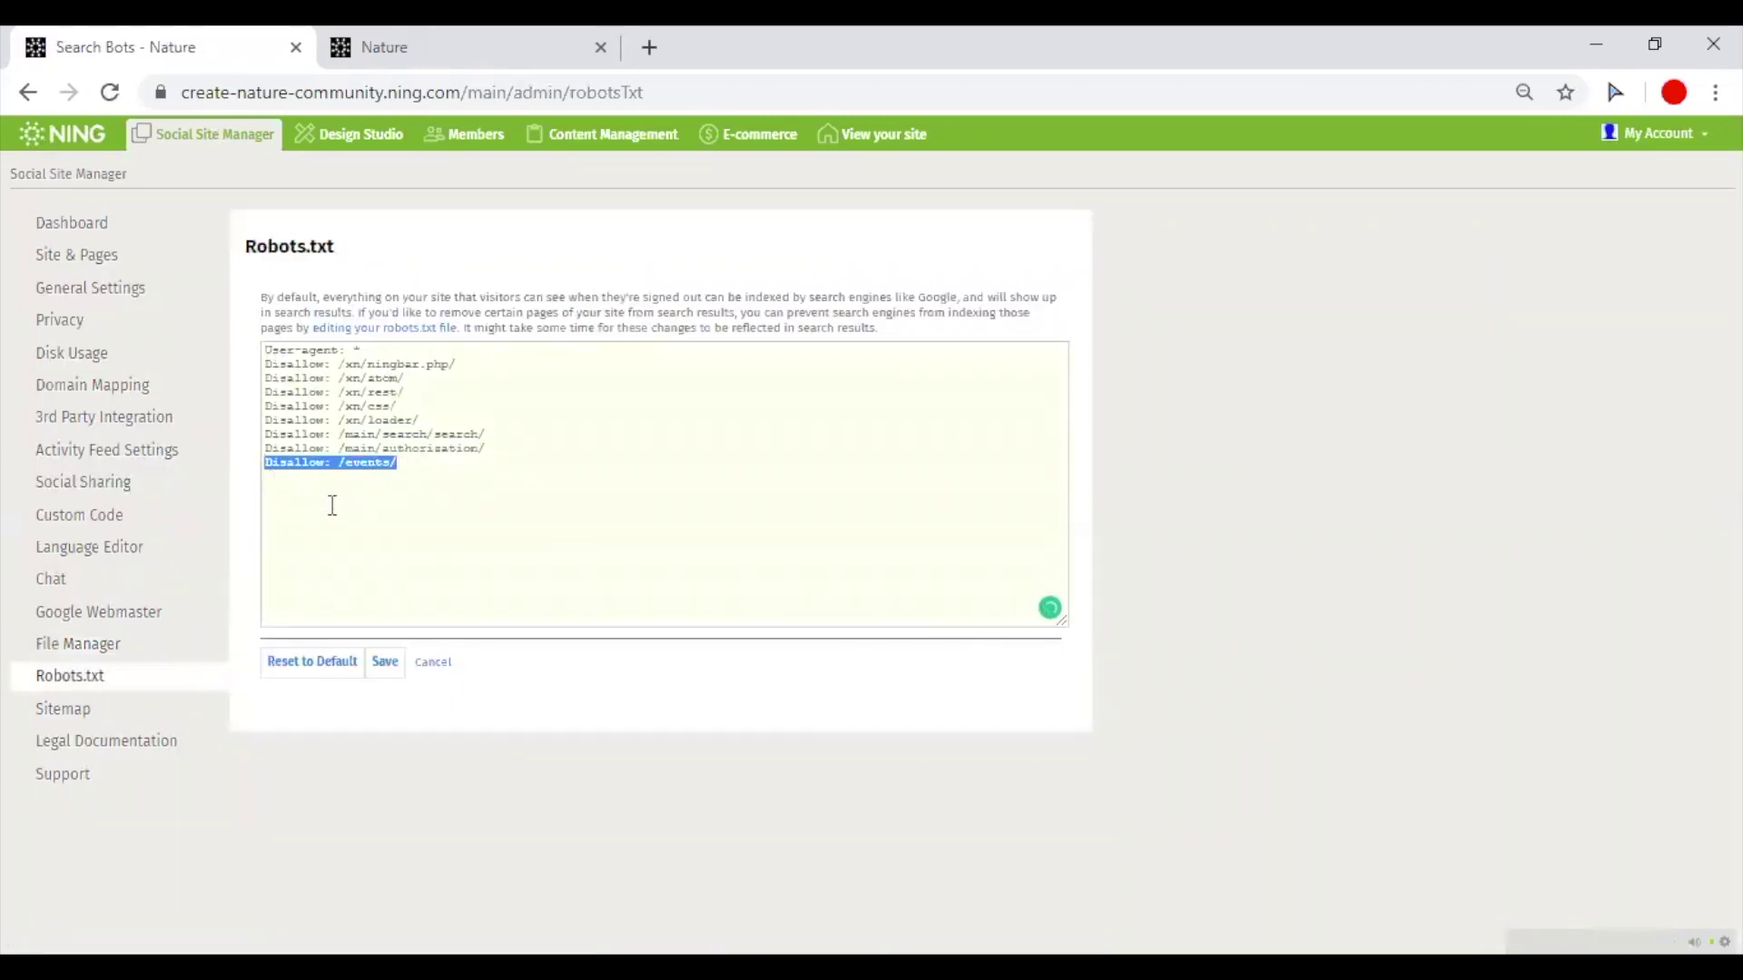
left_click(56, 710)
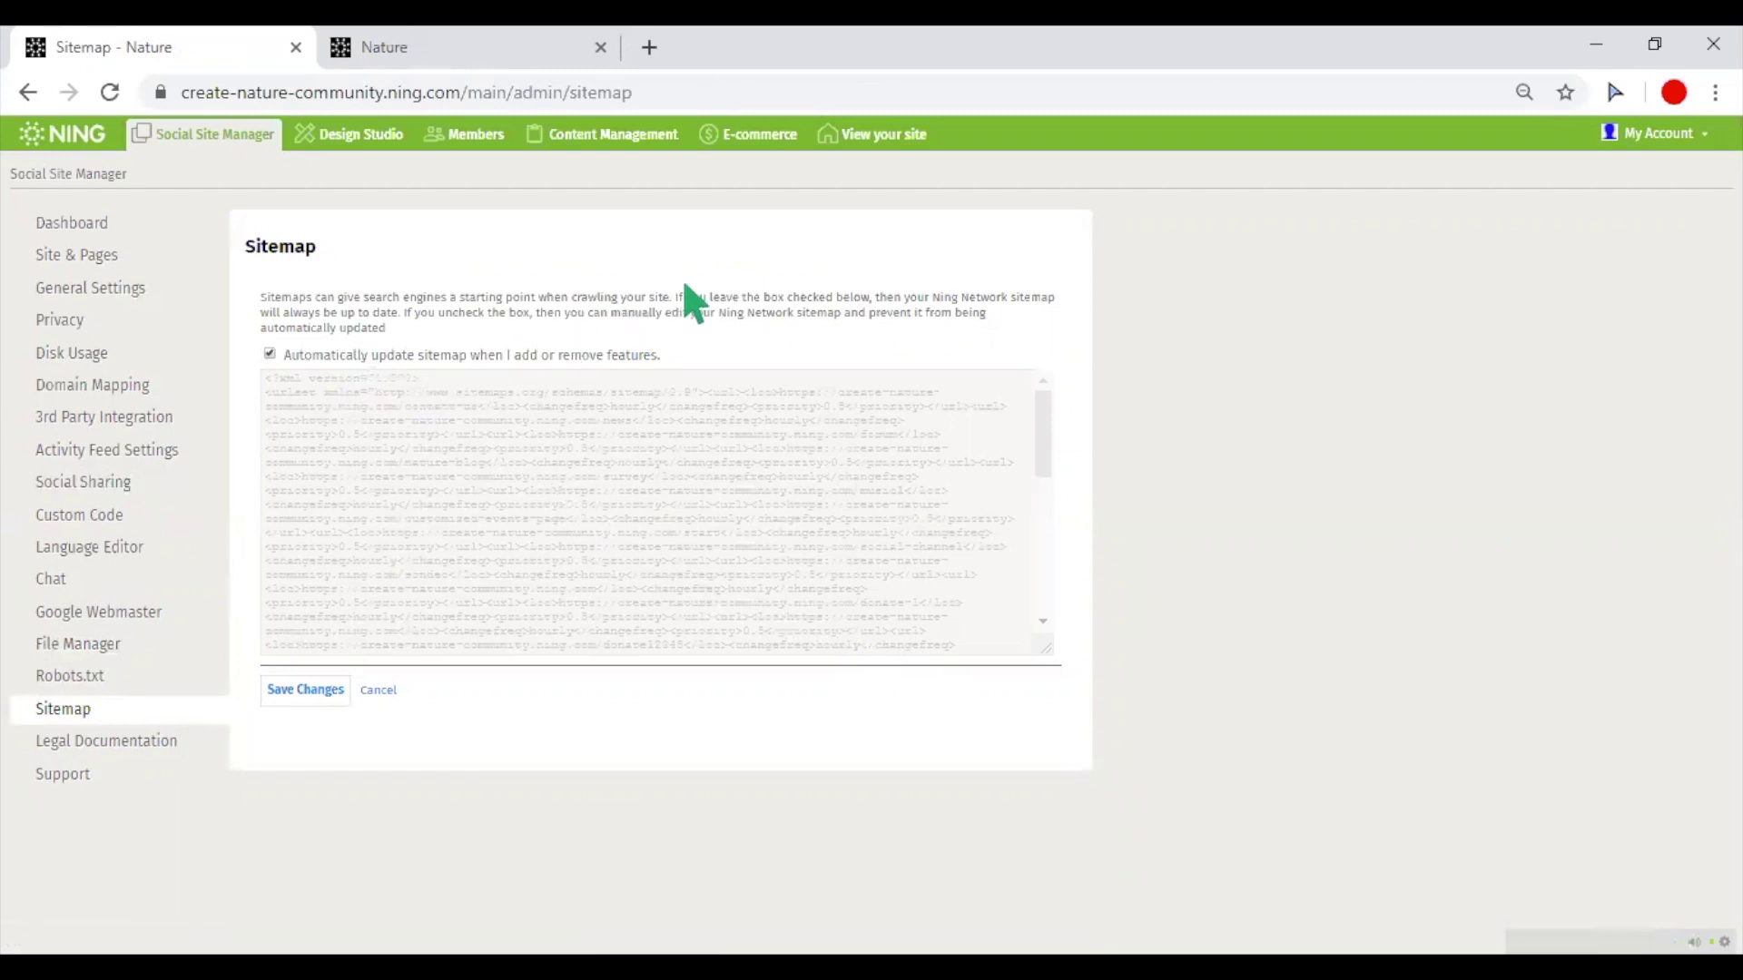
Step: Turn off automatic sitemap updates, view the Custom Terms of Service heading, then go to Support
left_click(269, 355)
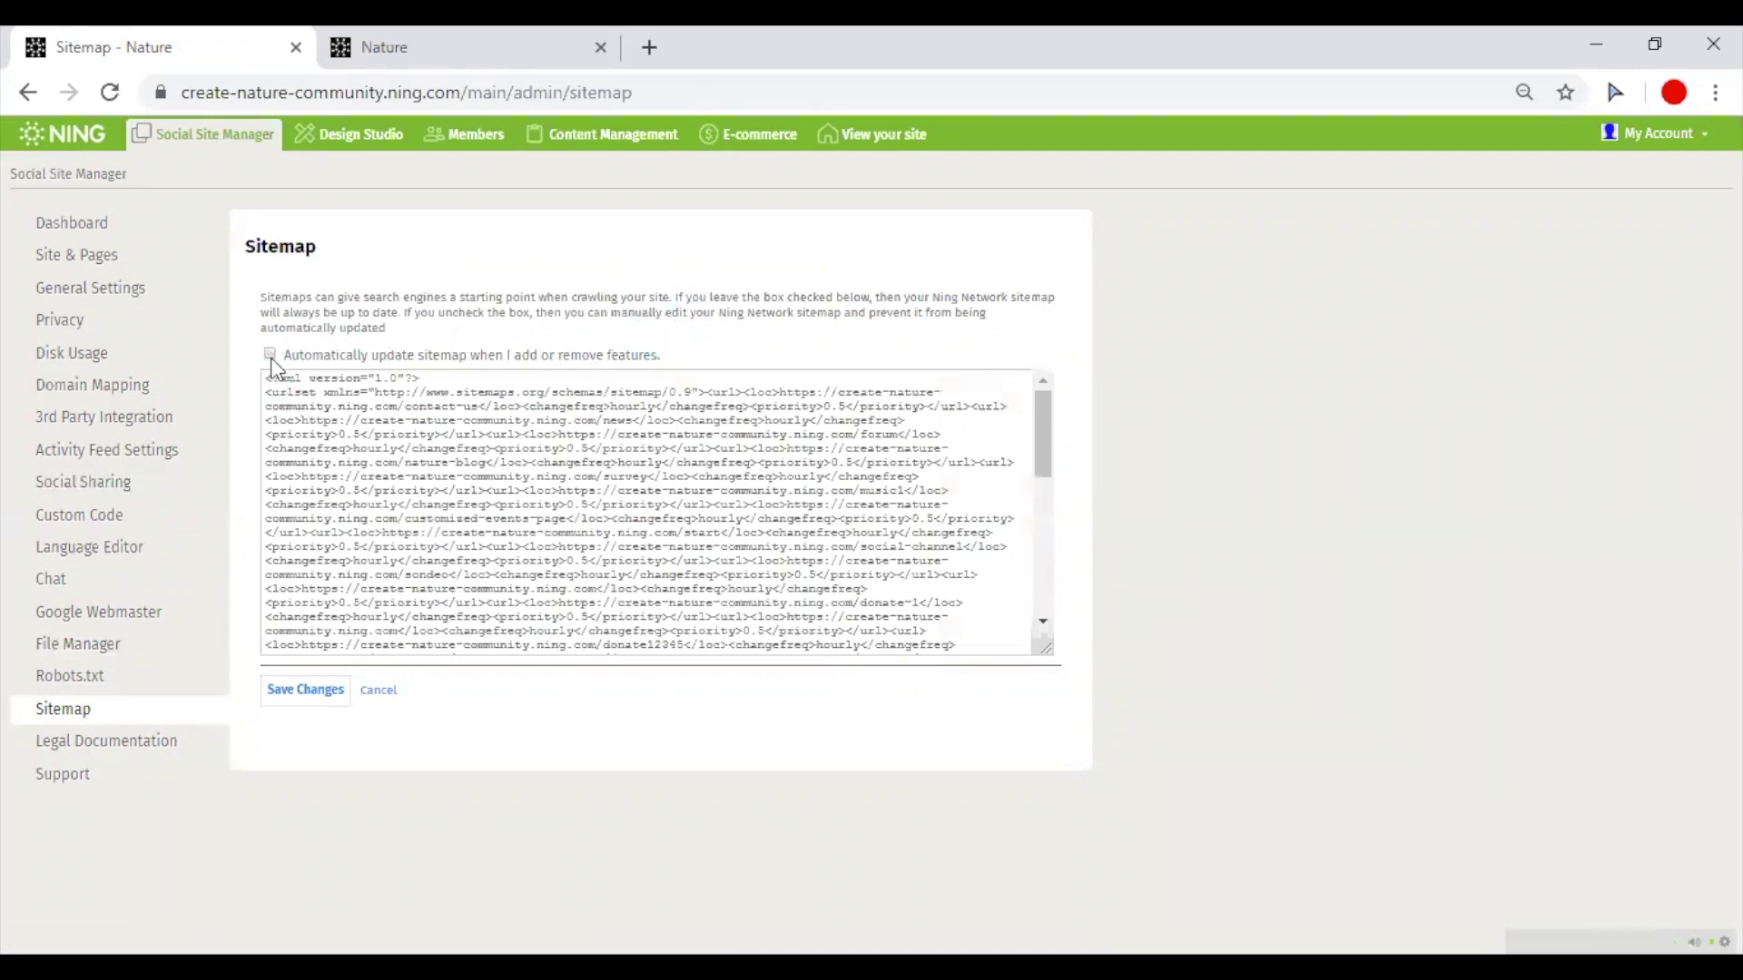
left_click(130, 737)
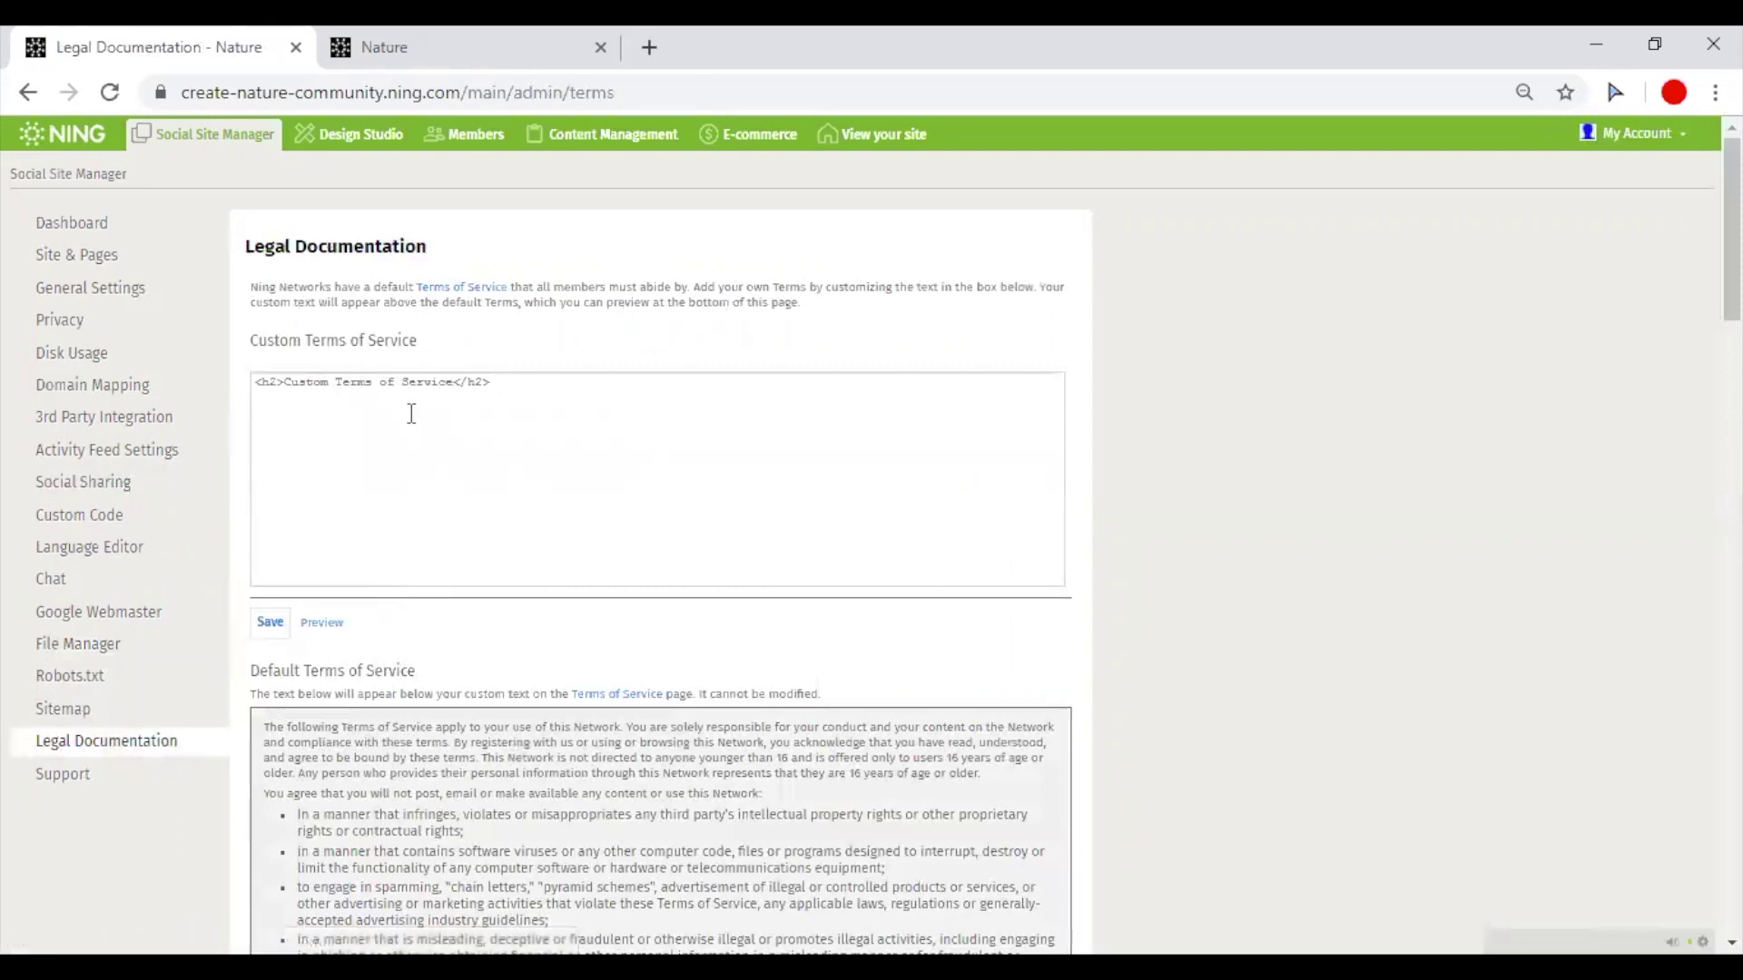
left_click_drag(507, 442, 220, 463)
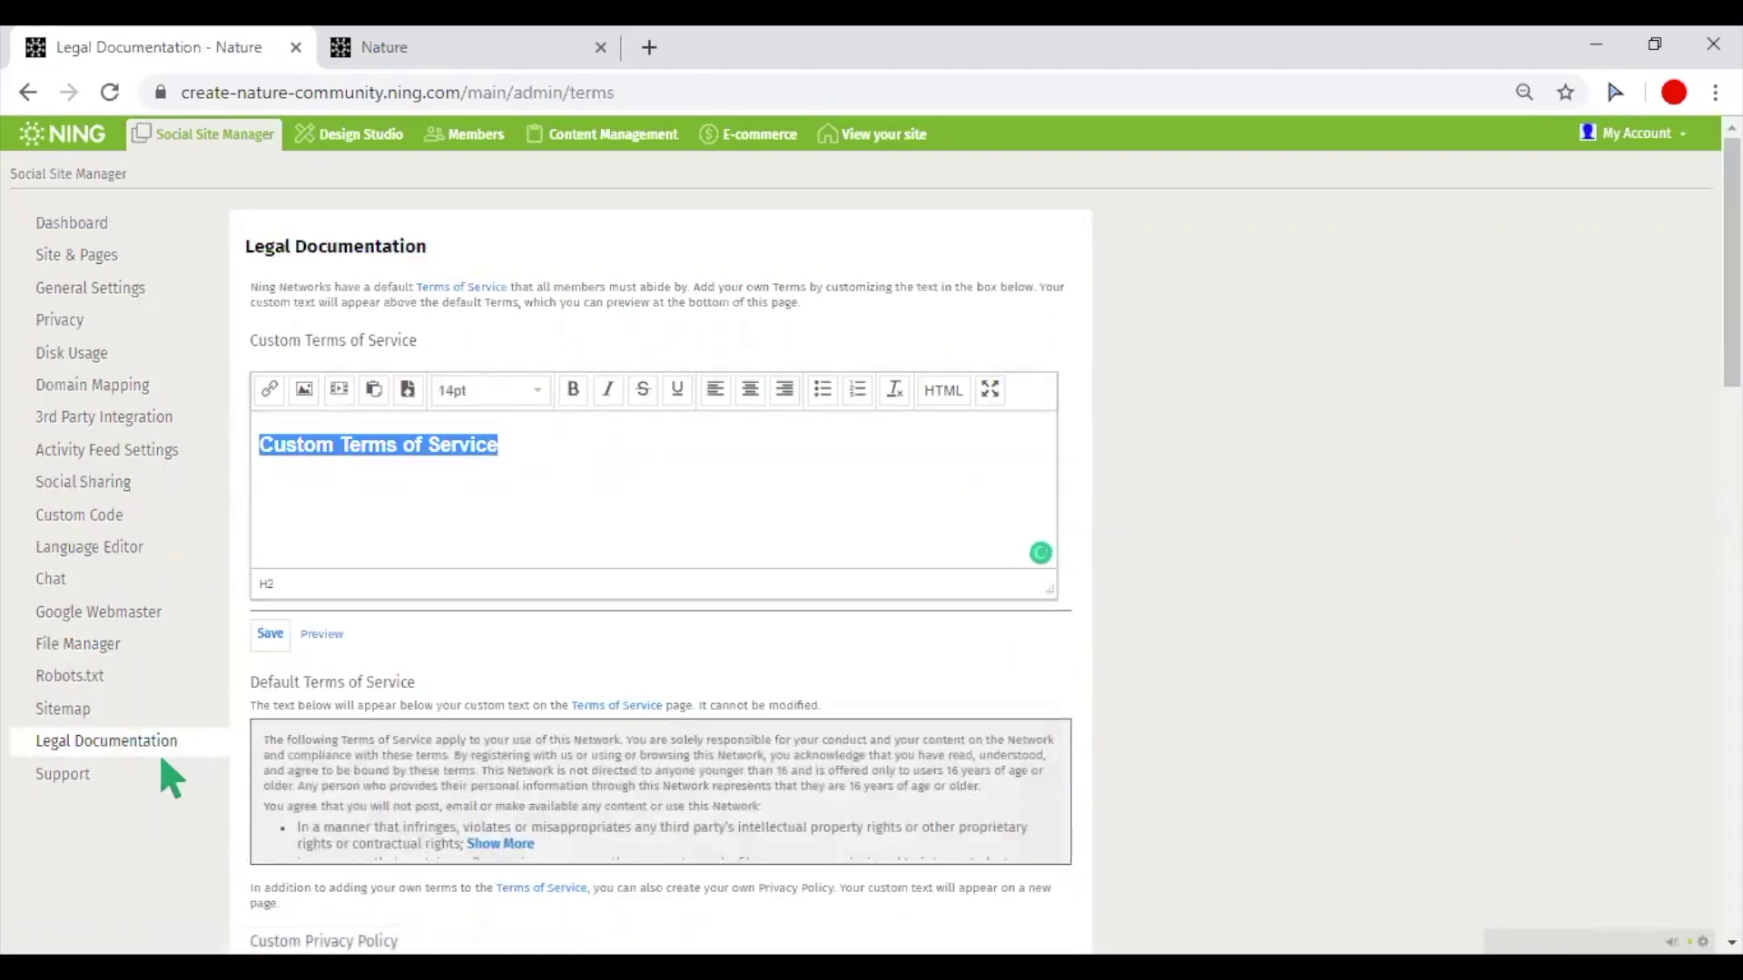
left_click(66, 779)
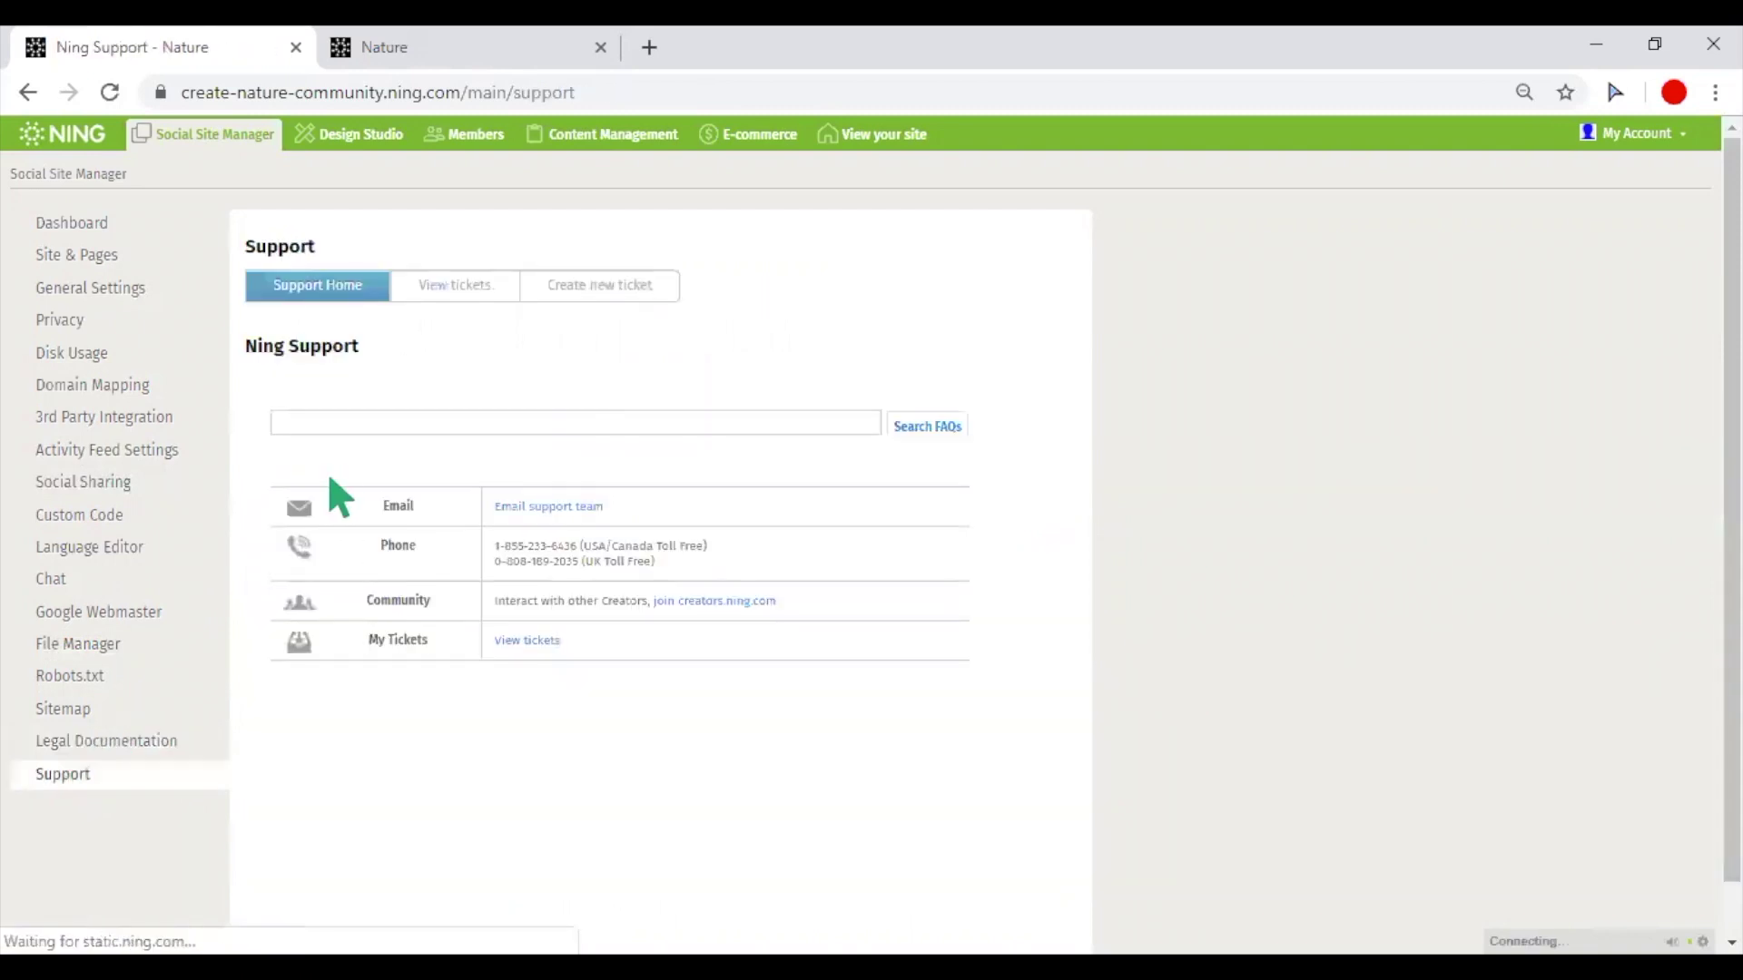
Step: In the Design Studio, check the background options and preview a side-aligned header orientation
left_click(349, 145)
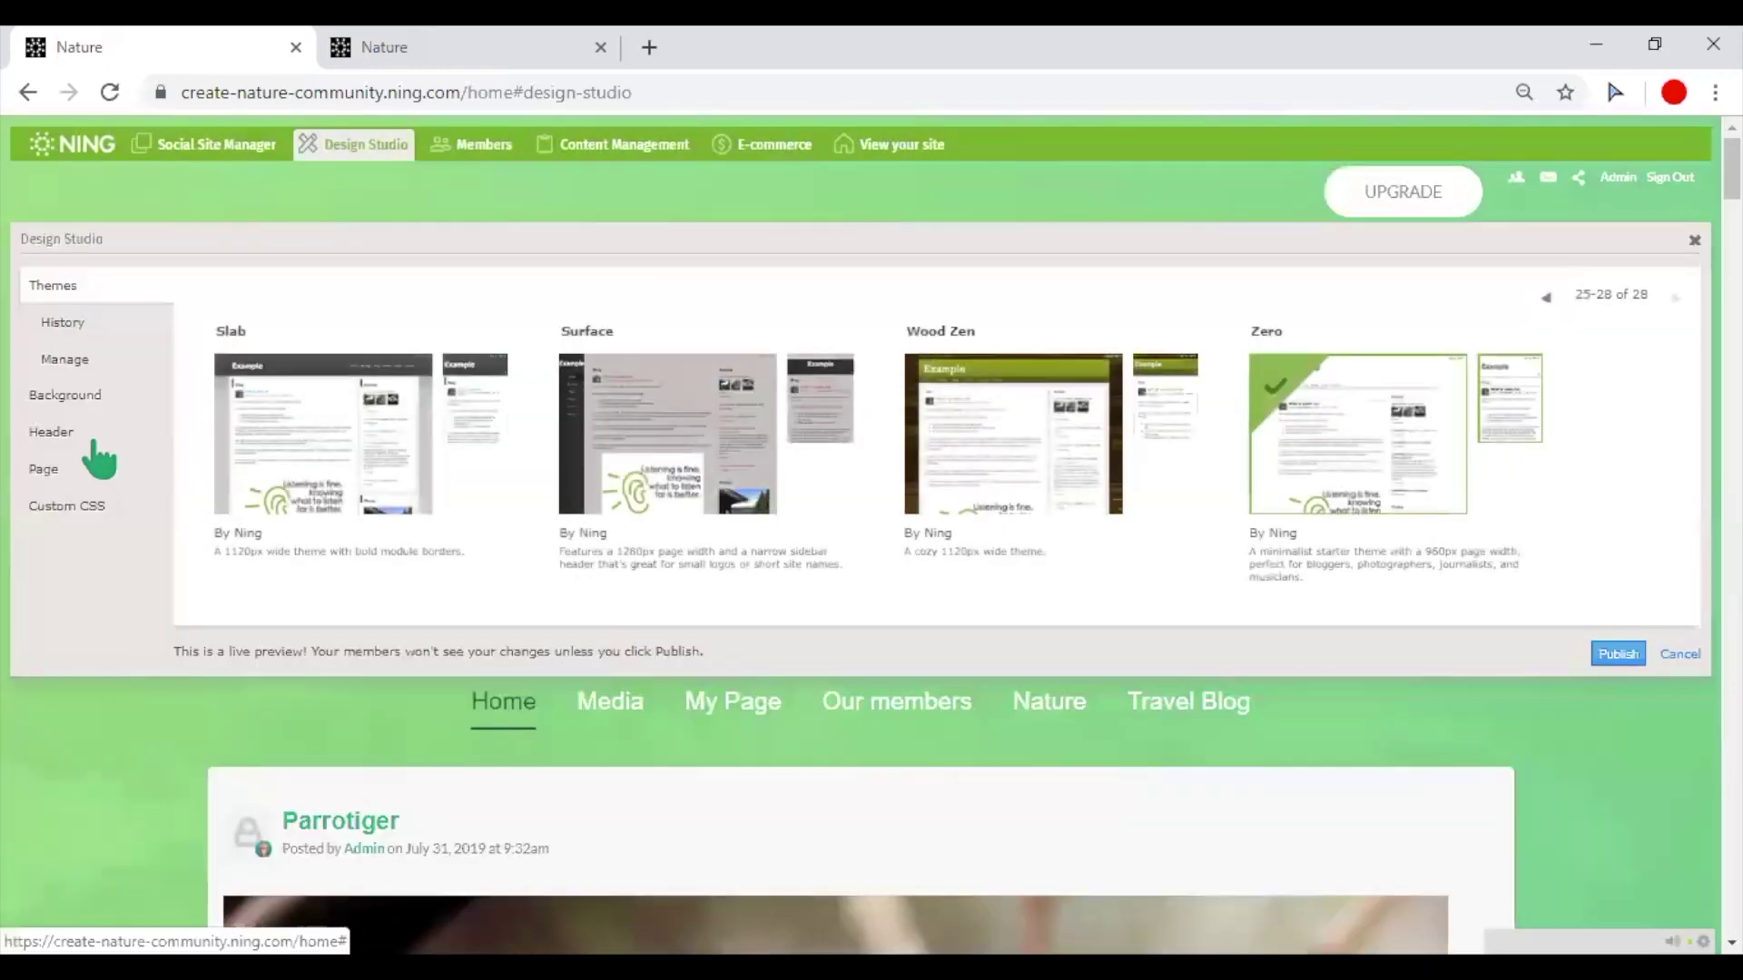
left_click(66, 397)
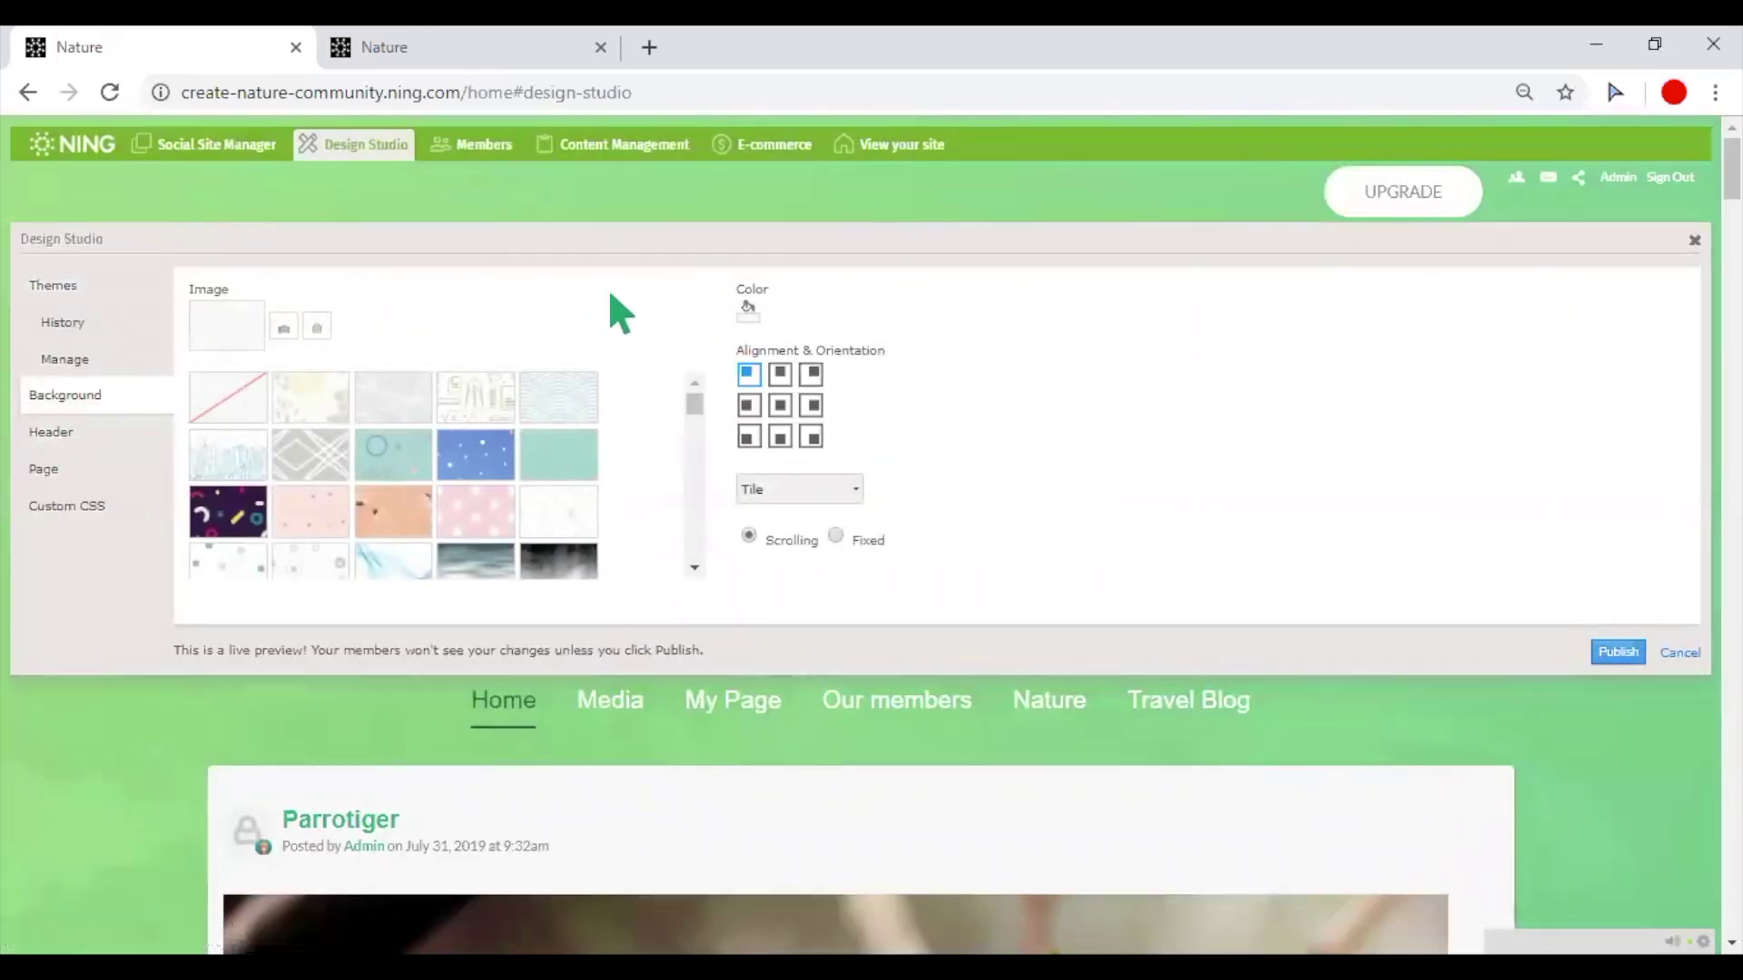
left_click(60, 432)
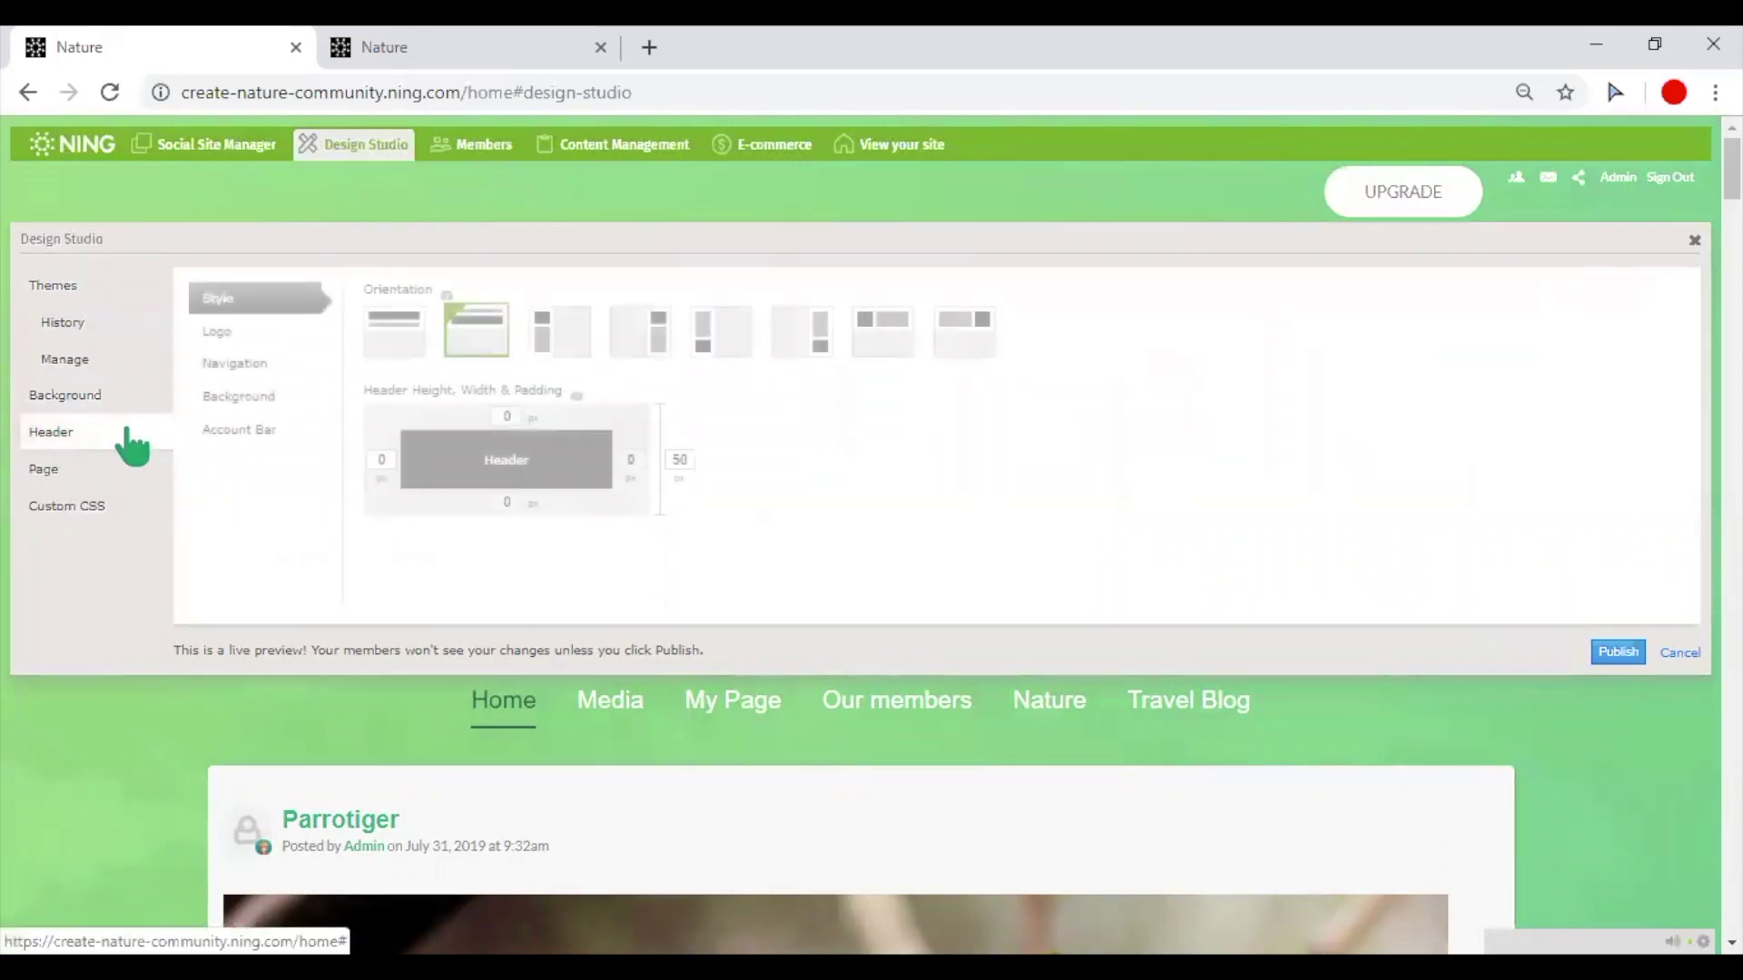
left_click(639, 336)
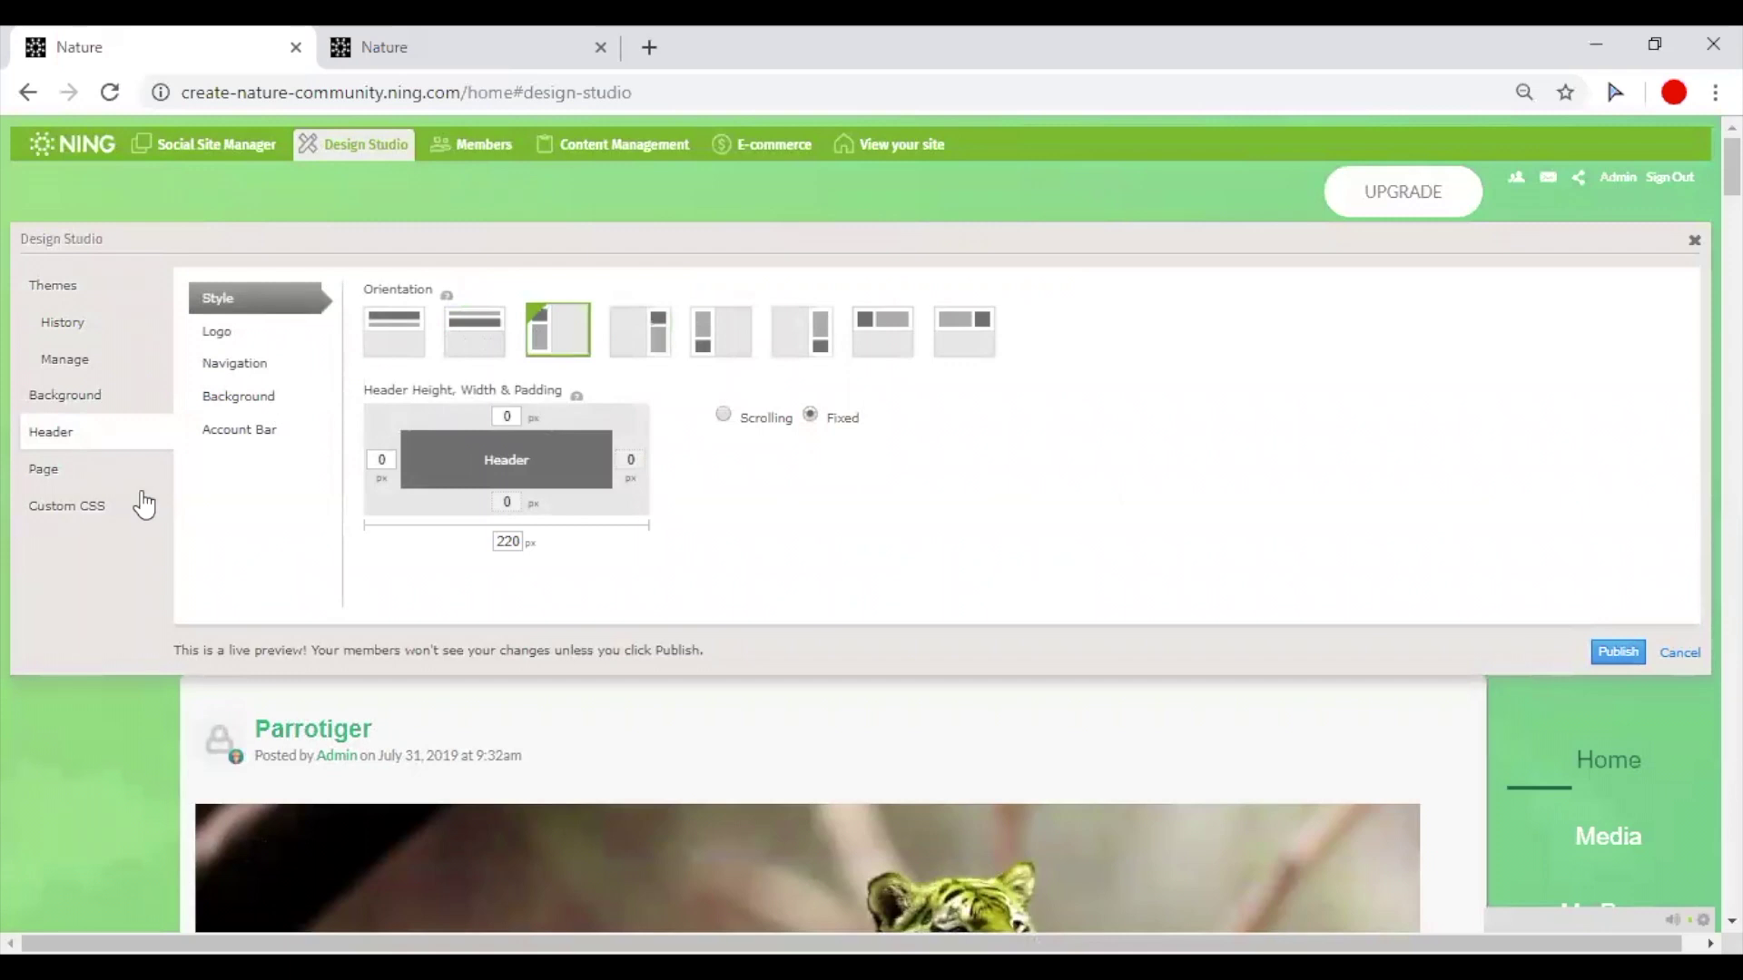
Step: Scroll through the theme's custom CSS, then head to Member Management
left_click(78, 508)
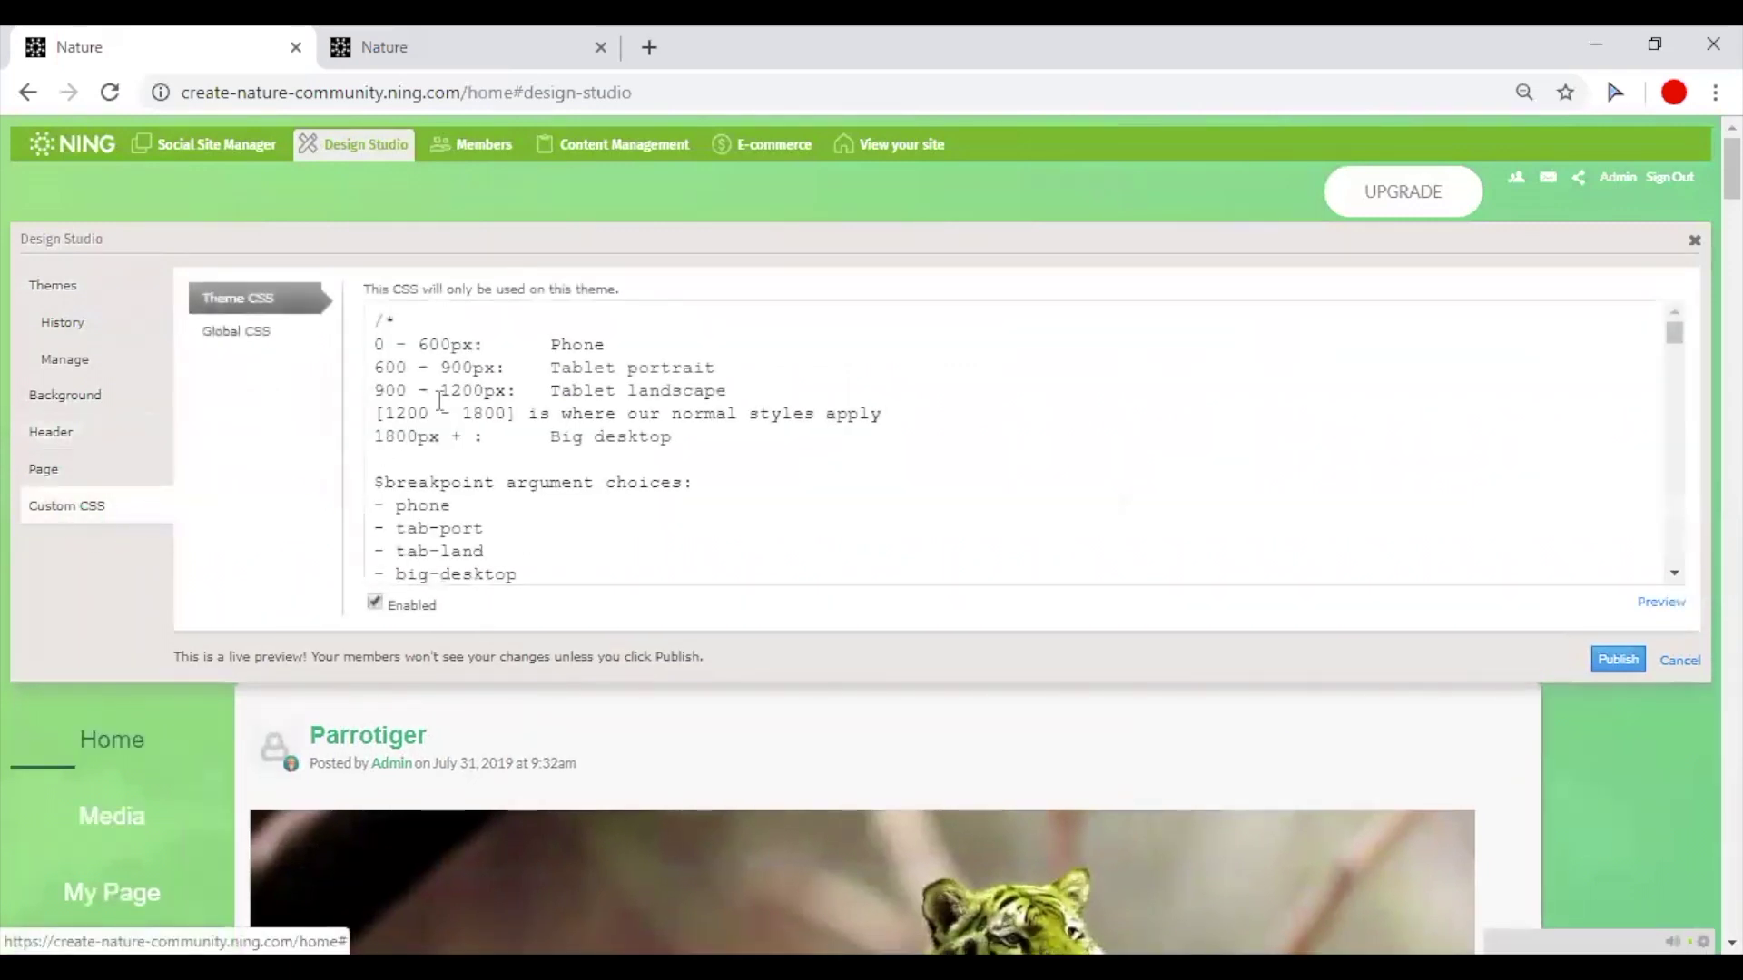
scroll(458, 381, "down", 3)
scroll(468, 381, "up", 3)
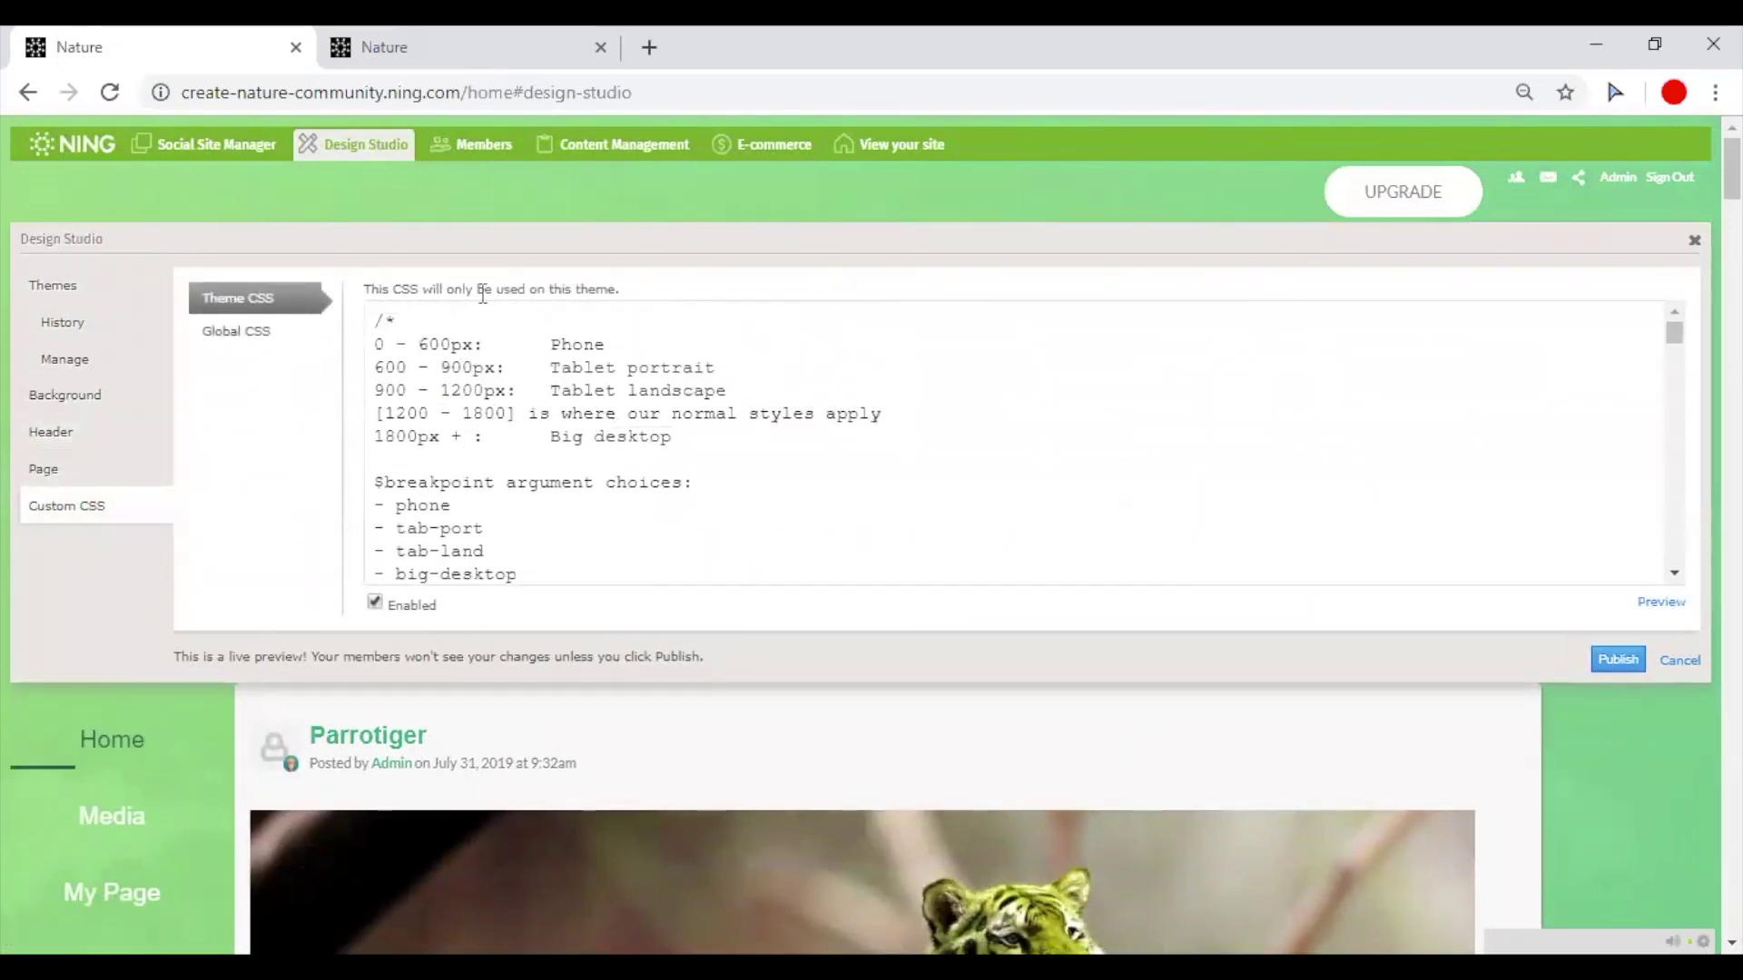
left_click(479, 147)
Step: Leave the Design Studio and look over the first member's name and e-mail in the member list
left_click(996, 239)
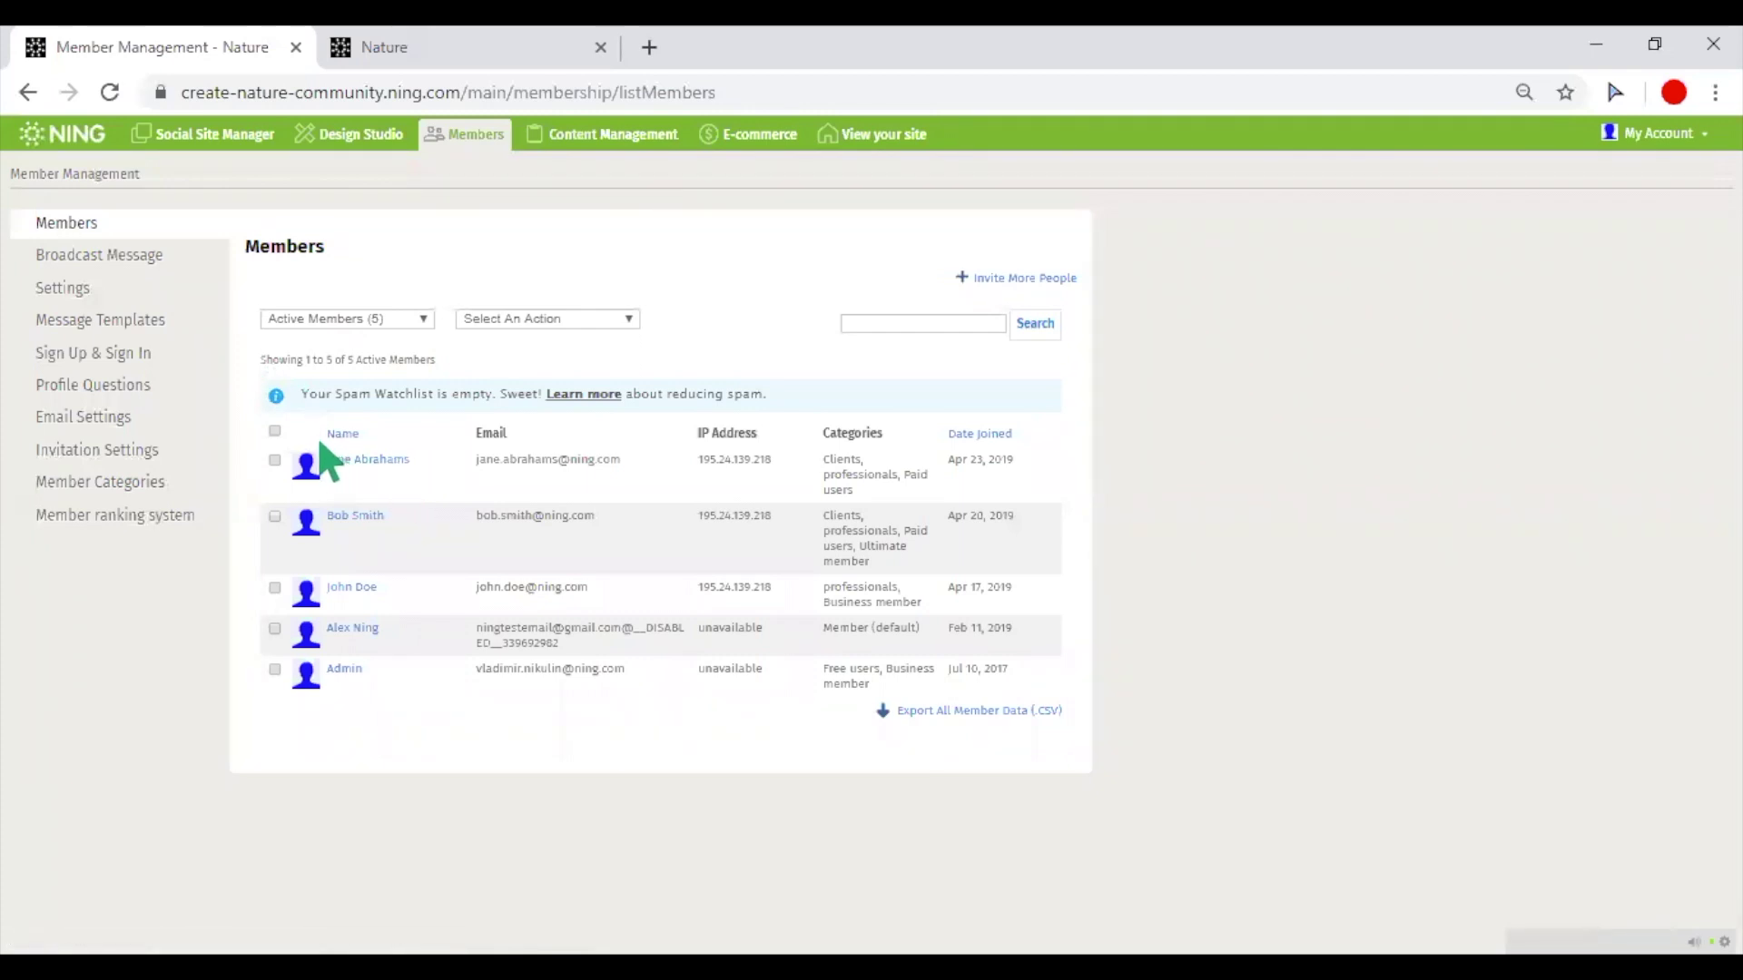
left_click_drag(320, 443, 648, 479)
left_click(579, 439)
Step: Browse the Profile Questions and Sign Up & Sign In settings, ending on Member Categories
left_click(122, 386)
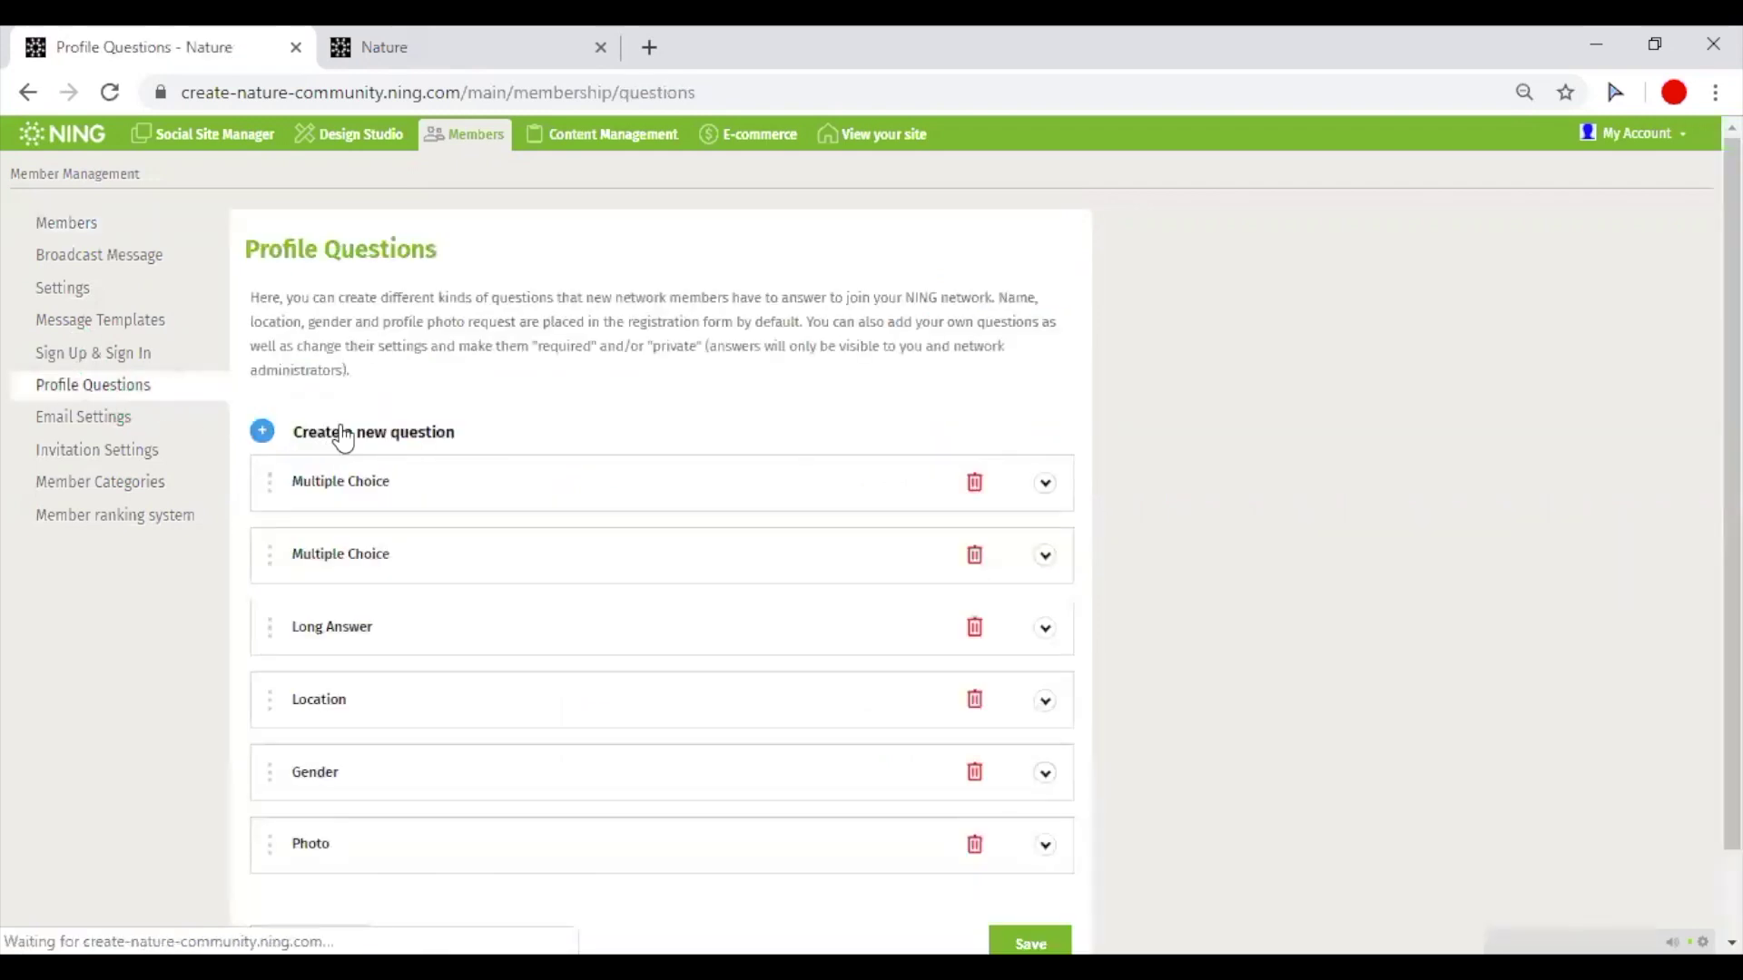
scroll(339, 436, "down", 2)
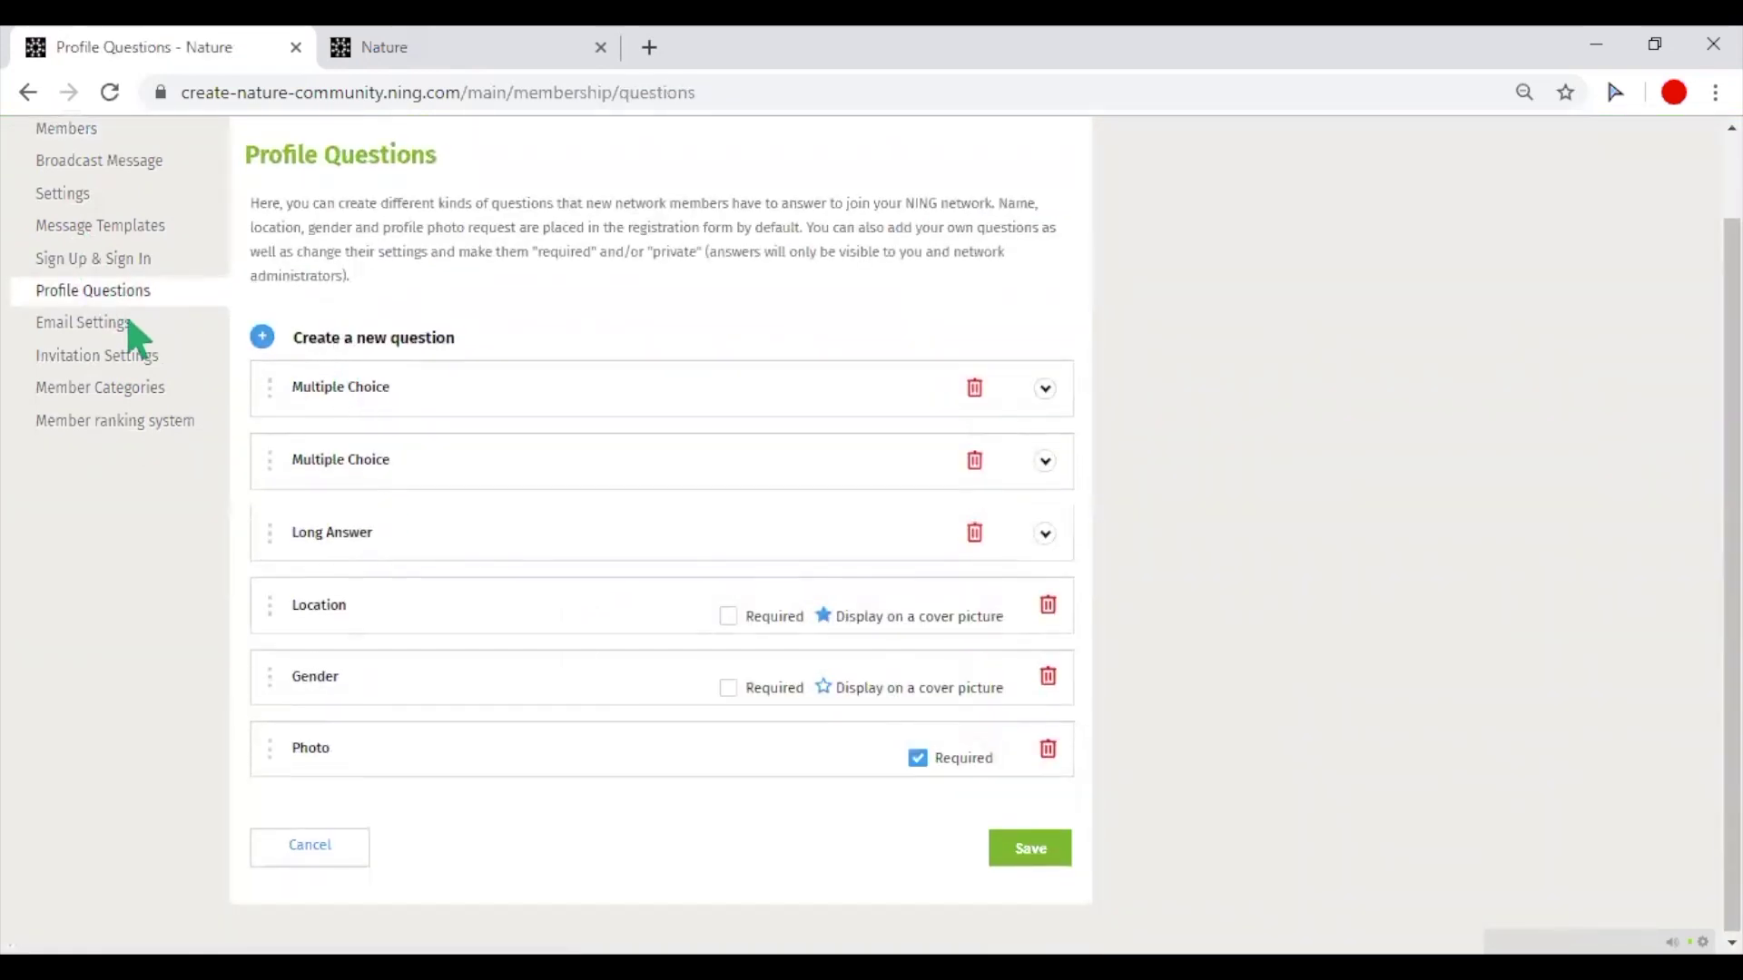
left_click(131, 262)
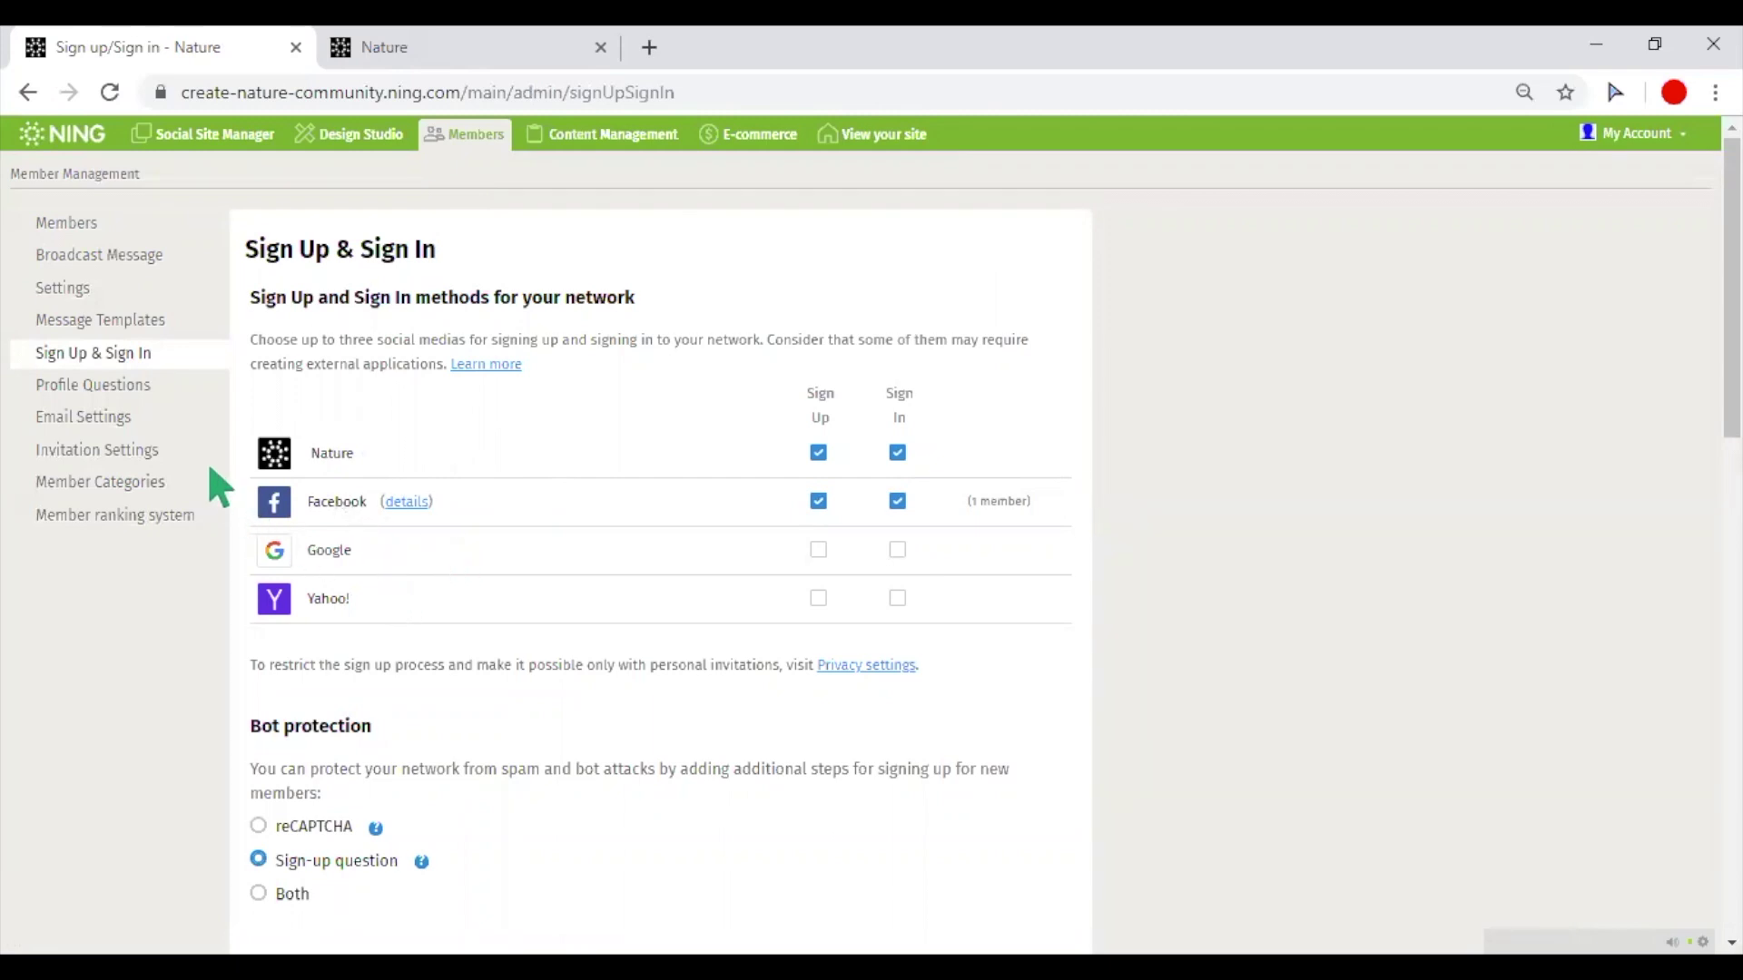
left_click(136, 482)
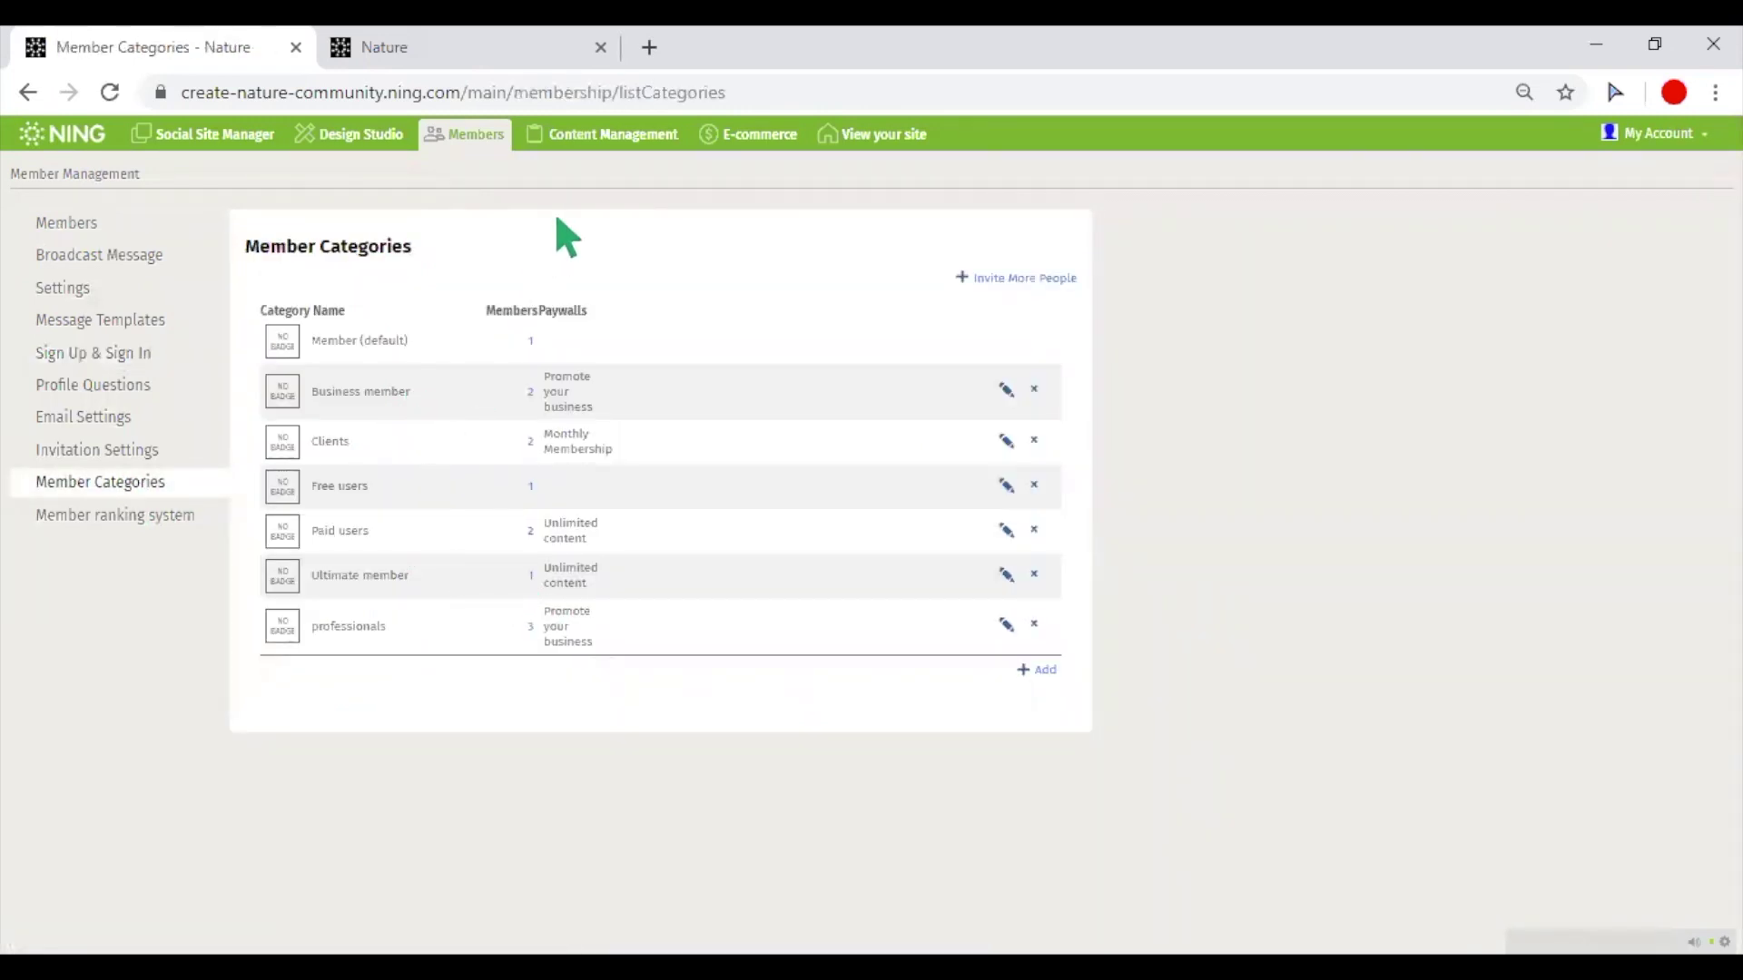
Step: Check content moderation, then scroll the E-commerce overview's Paid Access, Paid Membership and Donations steps
left_click(593, 136)
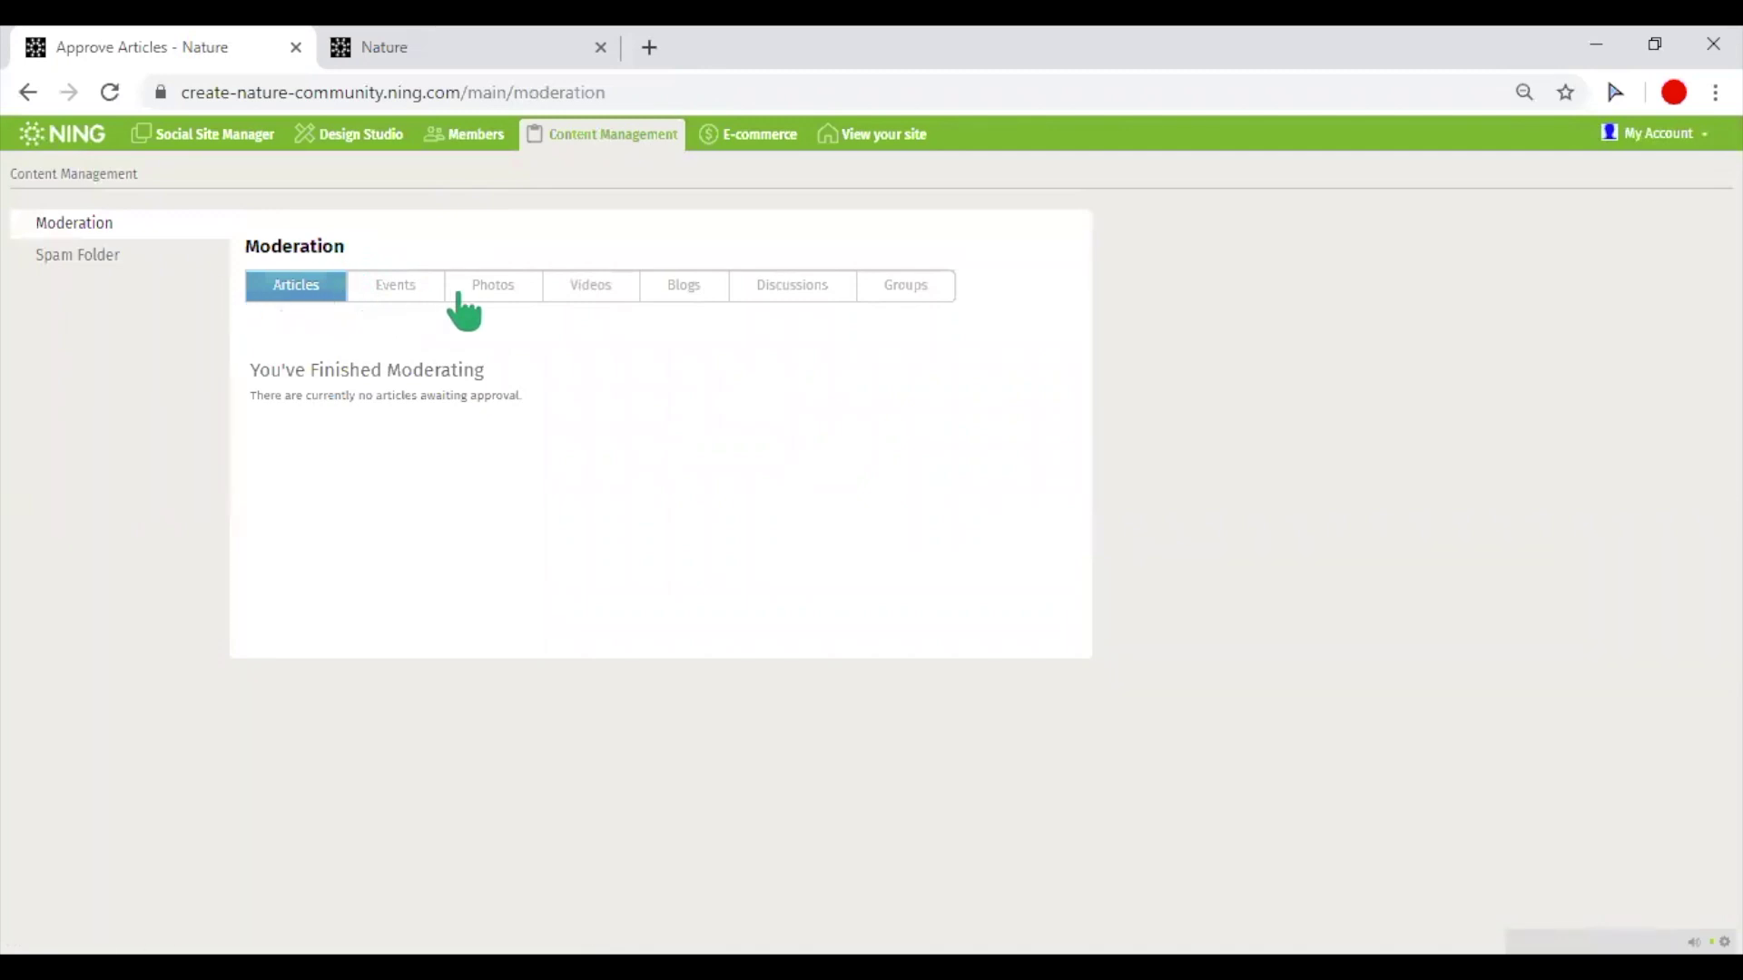
left_click(741, 140)
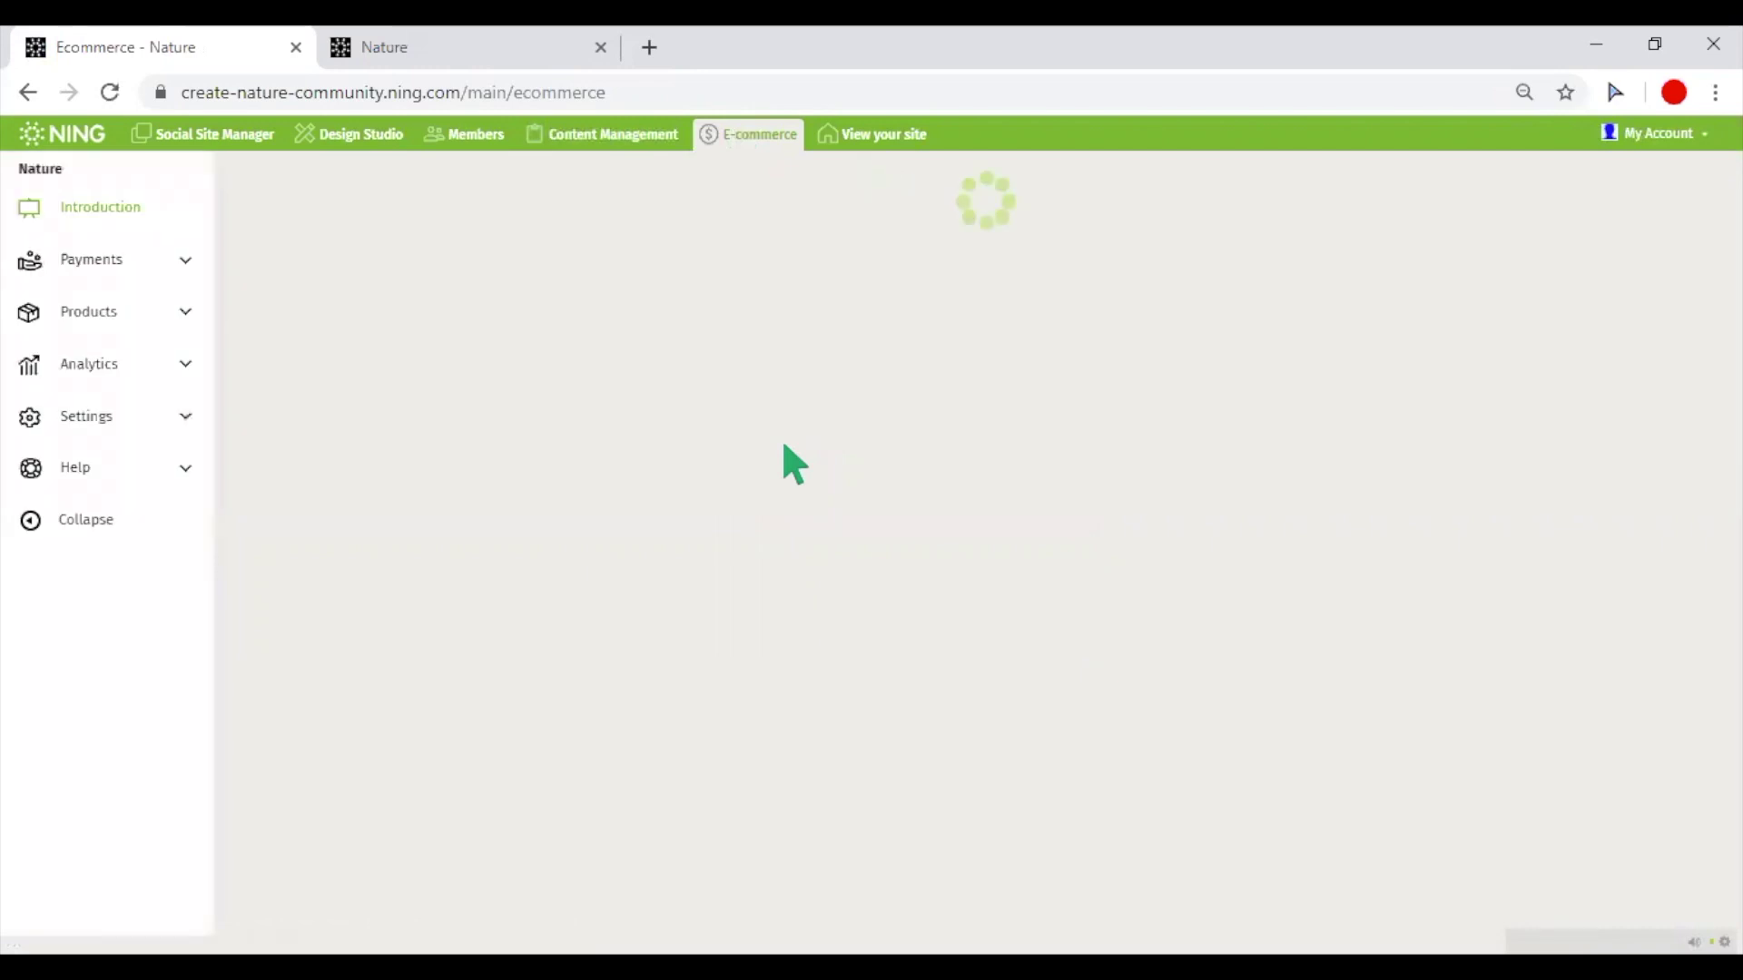
scroll(608, 490, "down", 1)
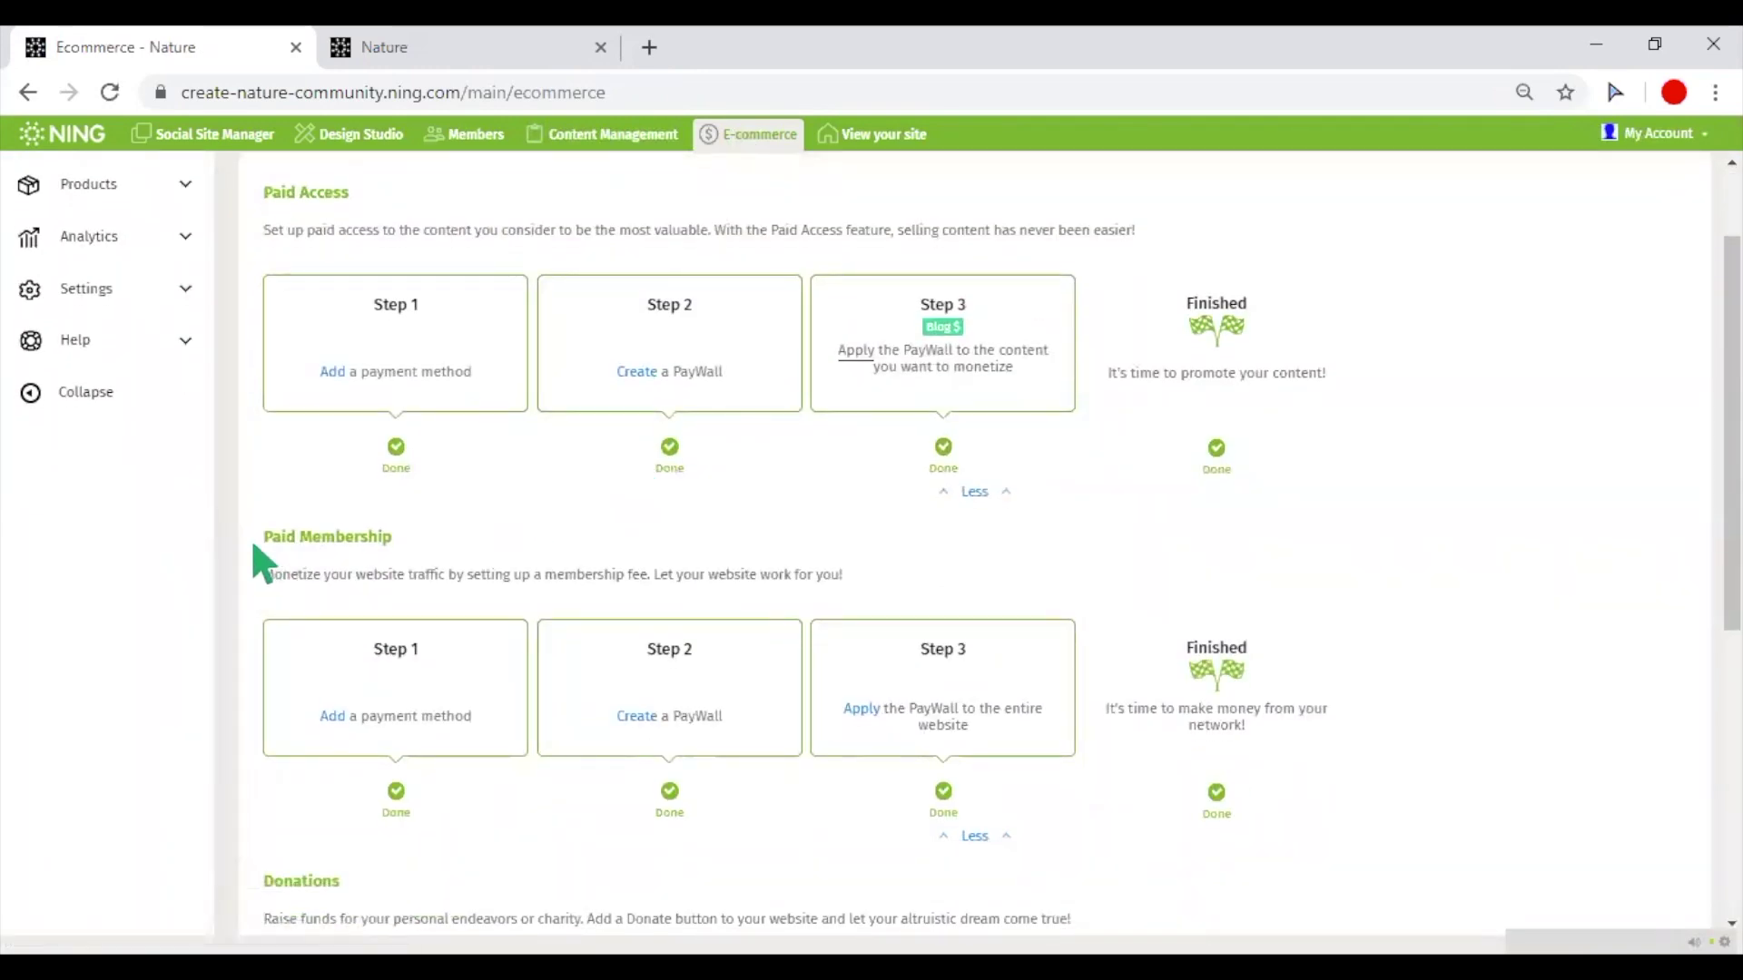
left_click_drag(252, 544, 391, 560)
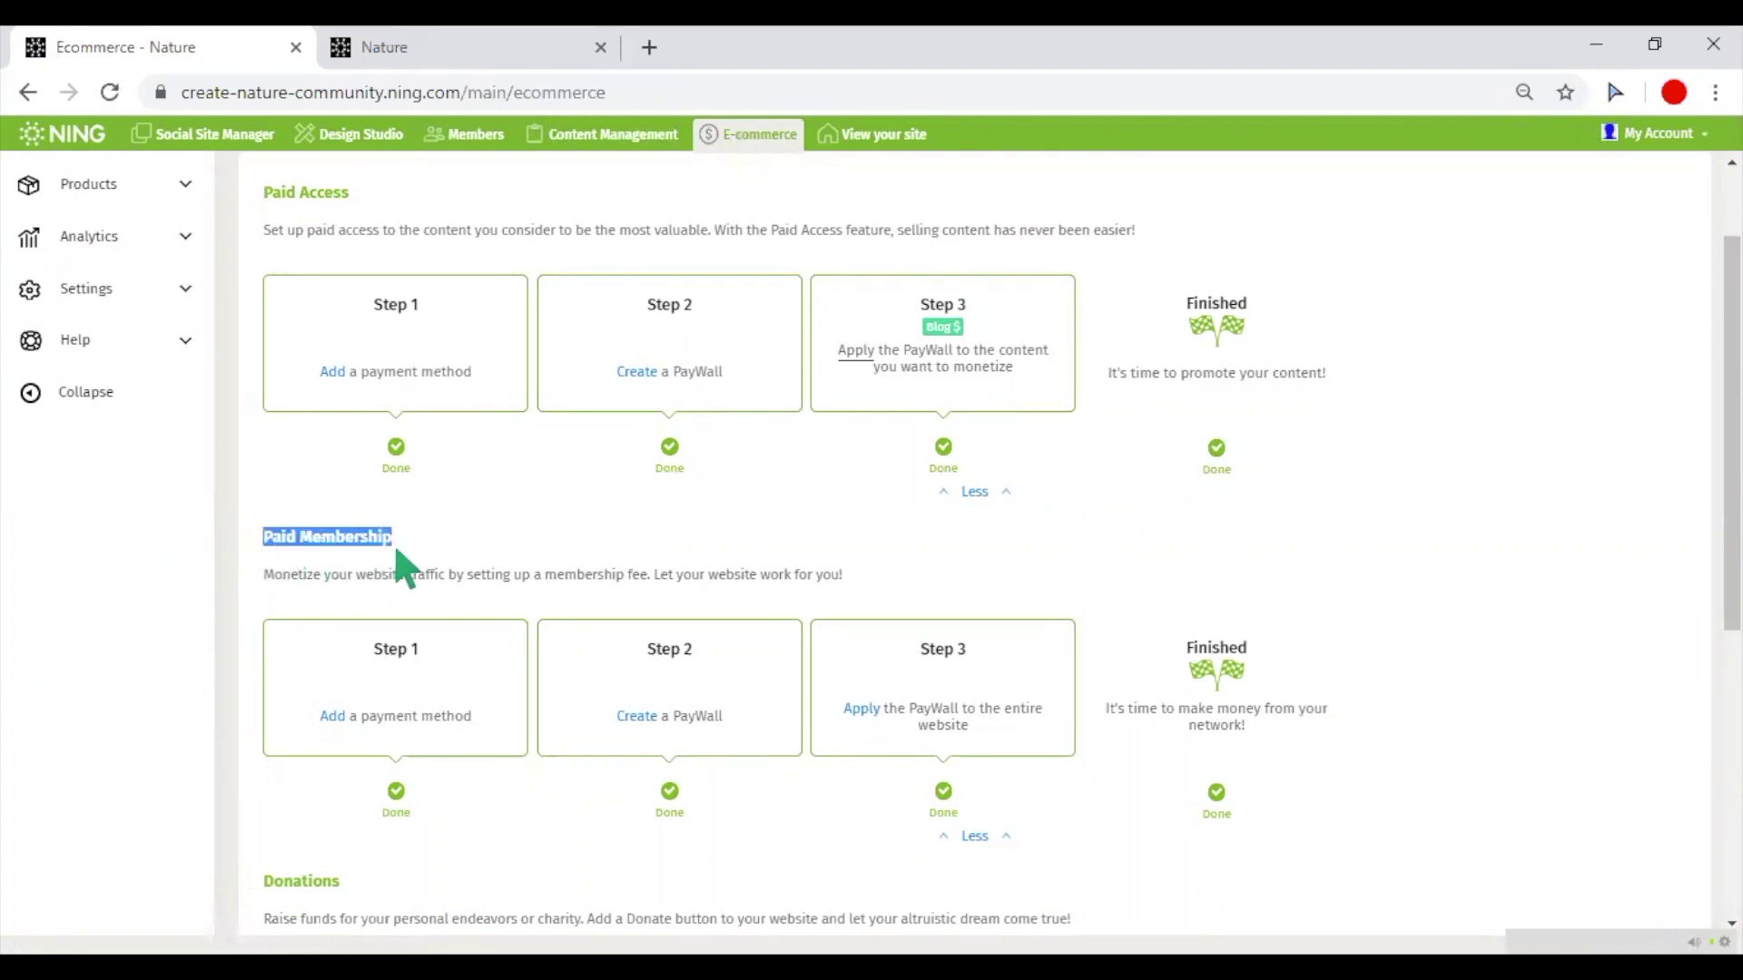
scroll(342, 342, "up", 2)
left_click(331, 309)
scroll(331, 313, "down", 5)
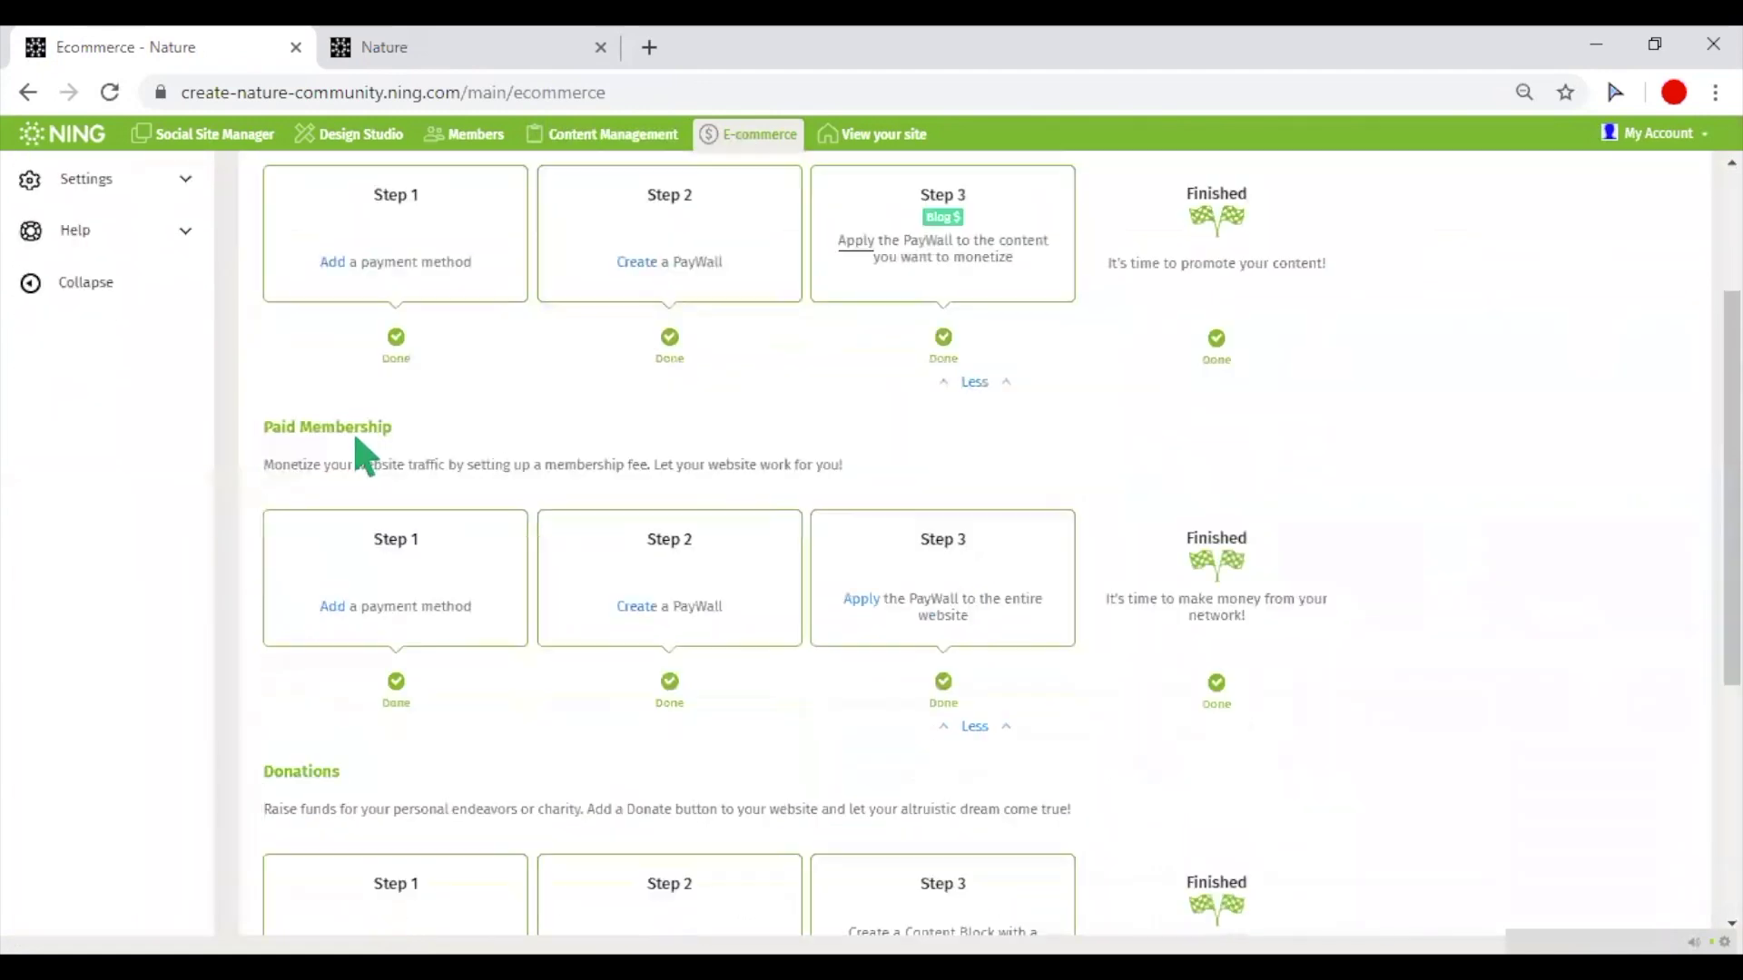